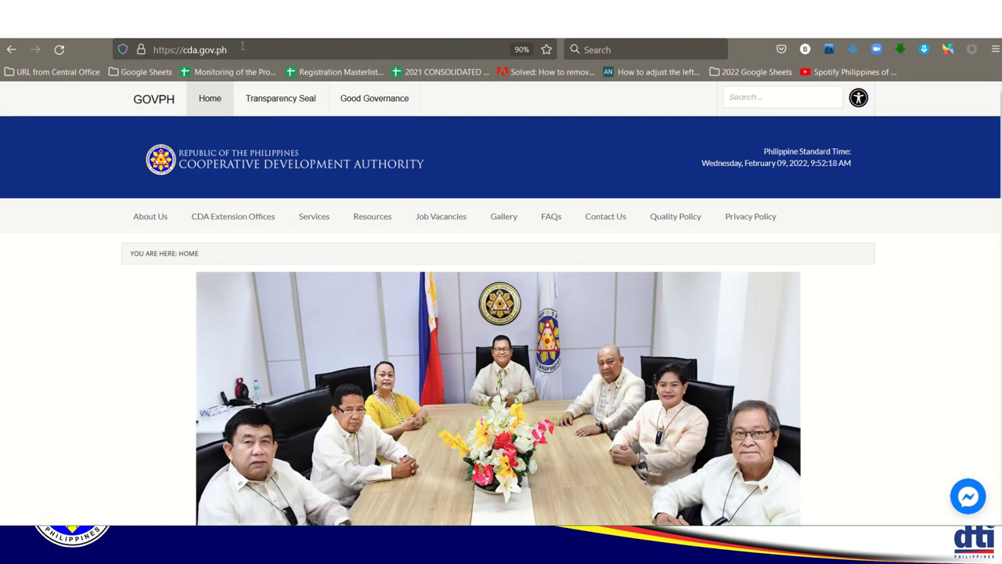
left_click(242, 46)
left_click_drag(227, 50, 187, 49)
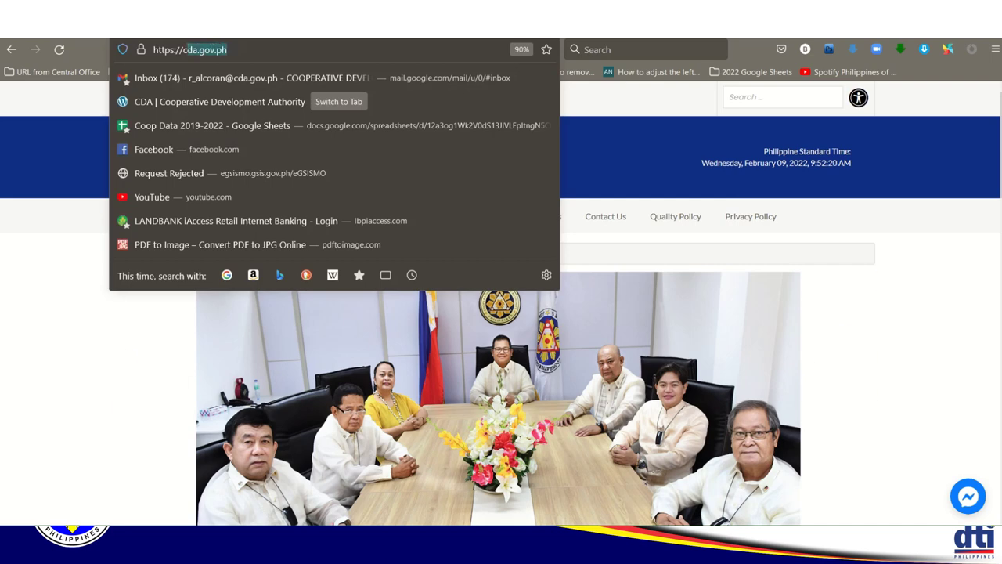
key("Escape")
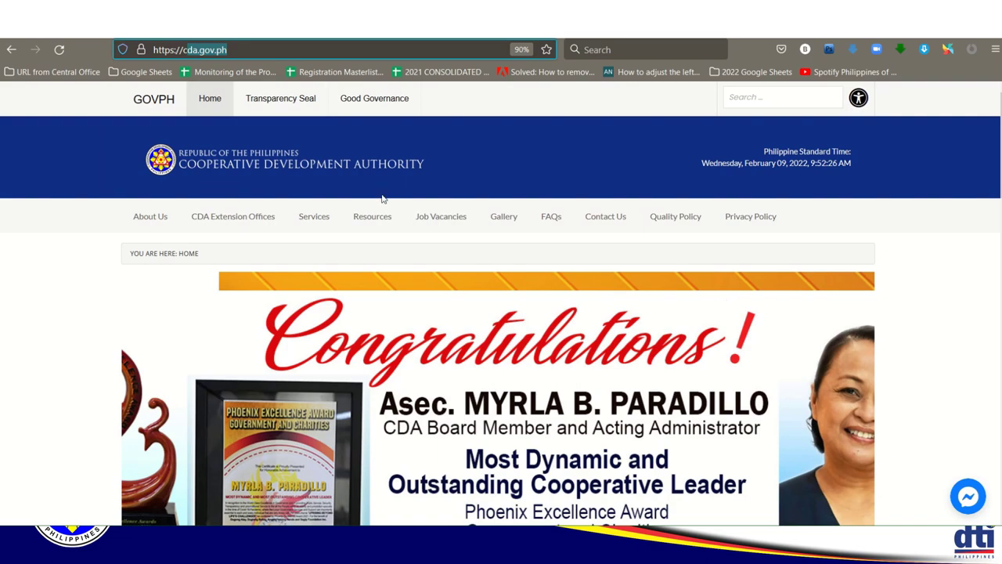
scroll(382, 188, "down", 2)
mouse_move(386, 205)
scroll(386, 208, "down", 1)
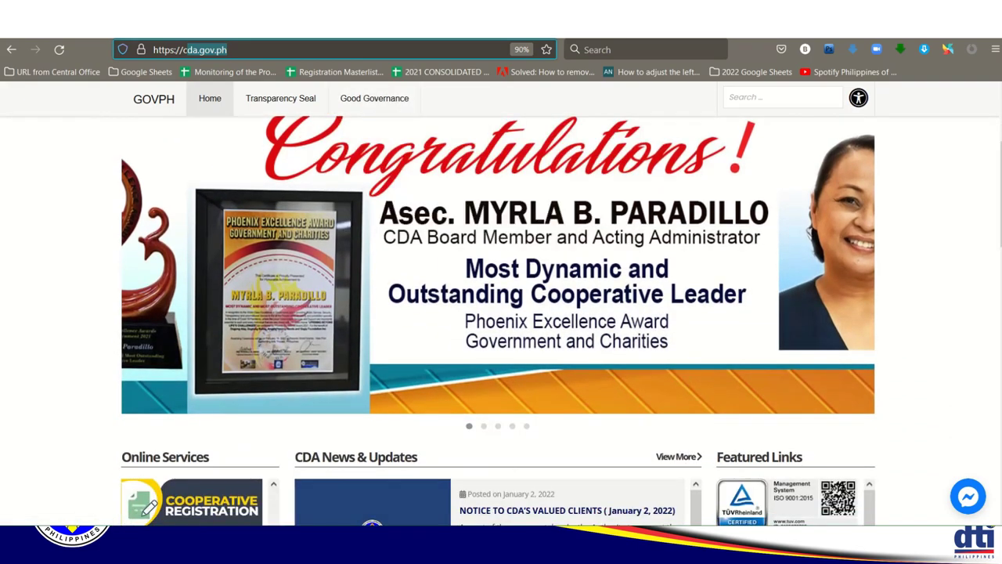
scroll(385, 208, "down", 1)
scroll(501, 314, "down", 5)
scroll(501, 313, "up", 2)
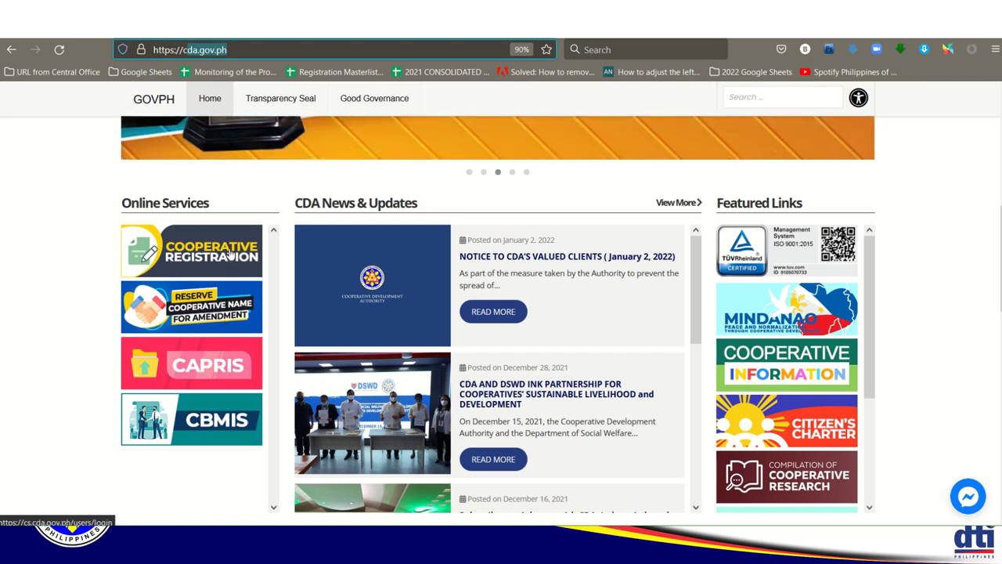
Step: Go from the Cooperative Registration service to the COOPRIS client login page
left_click(188, 256)
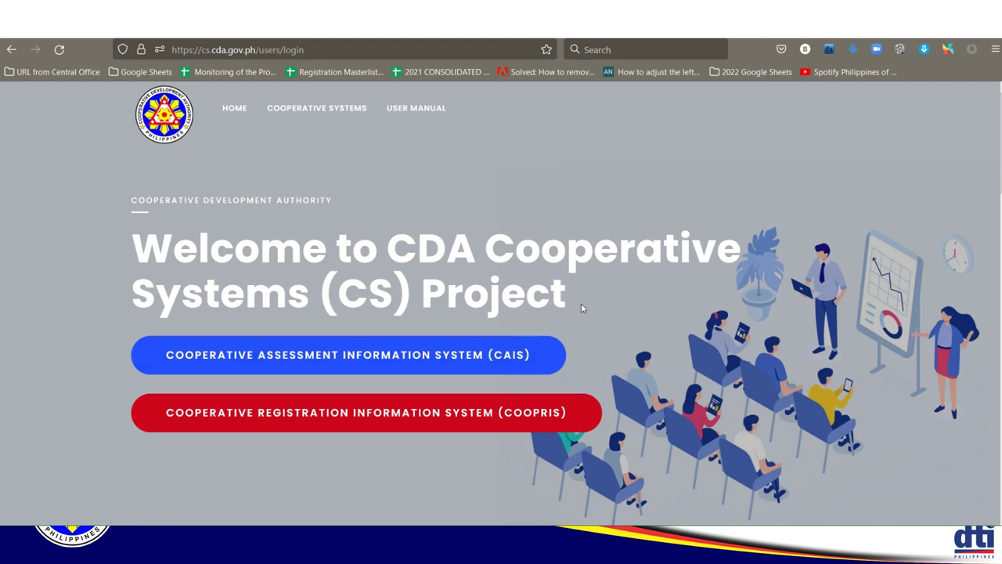
left_click(286, 425)
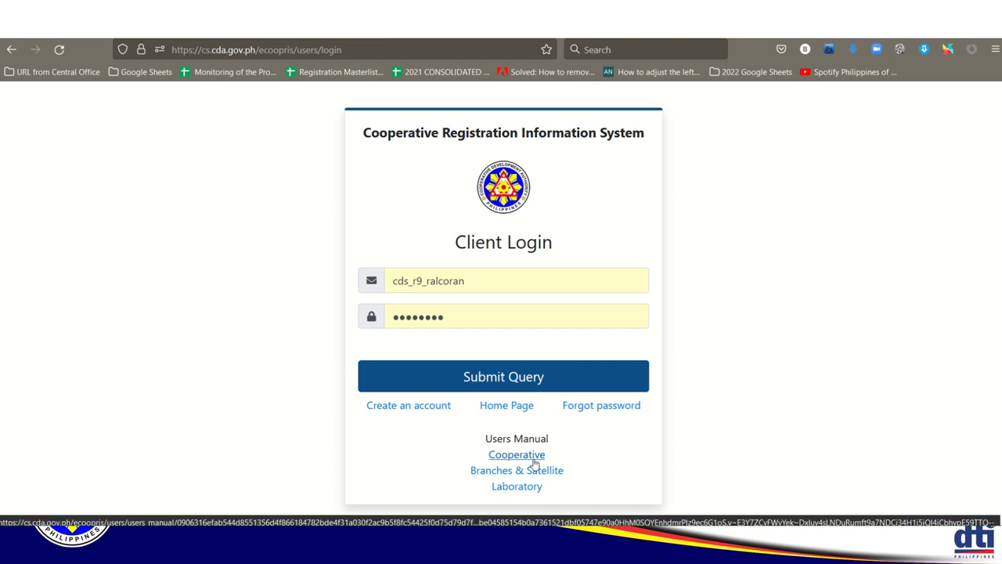
Step: Open the account sign-up form, tick the true-and-accurate confirmation, then return to Client Login
left_click(430, 411)
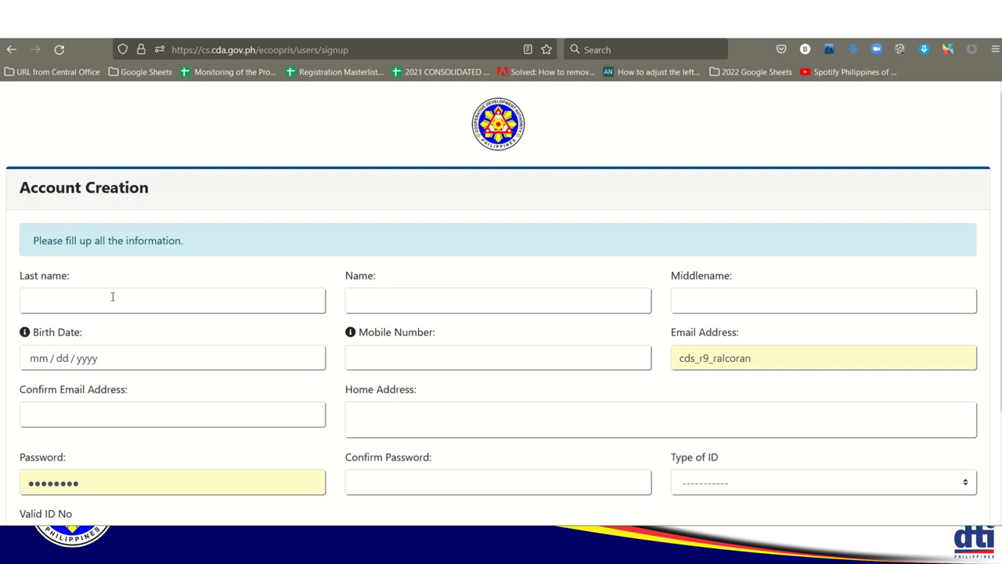
scroll(705, 318, "down", 2)
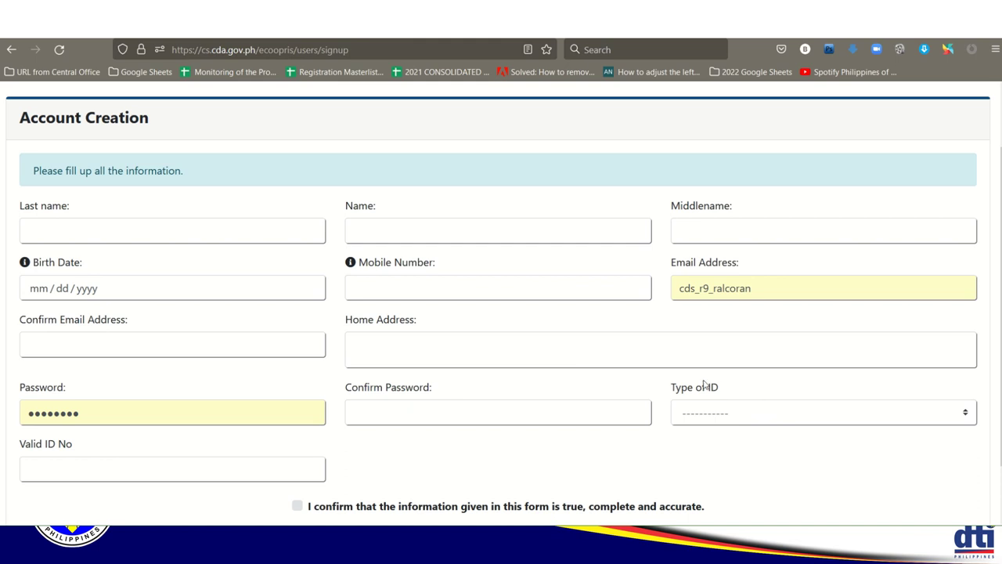
scroll(696, 385, "down", 2)
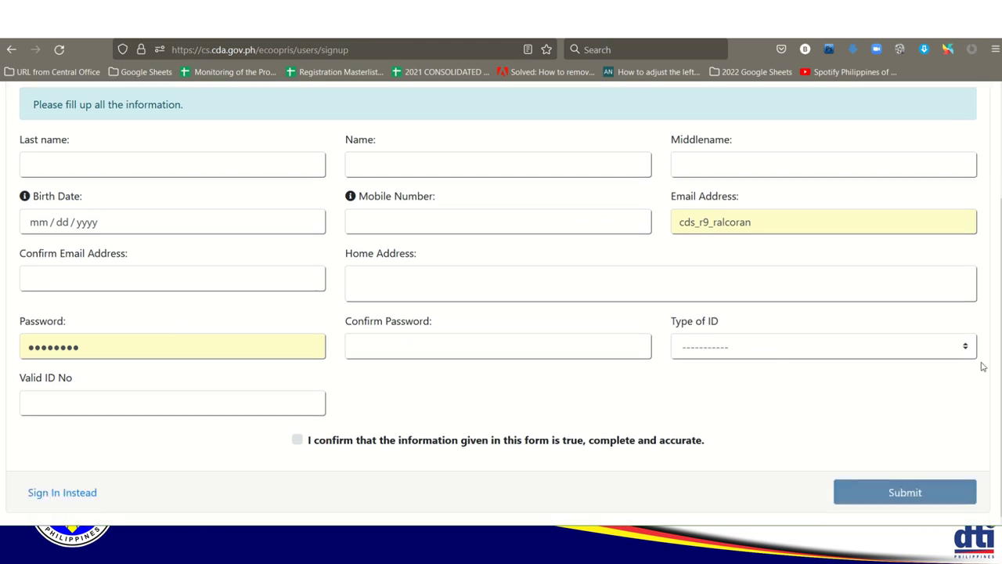
left_click(297, 440)
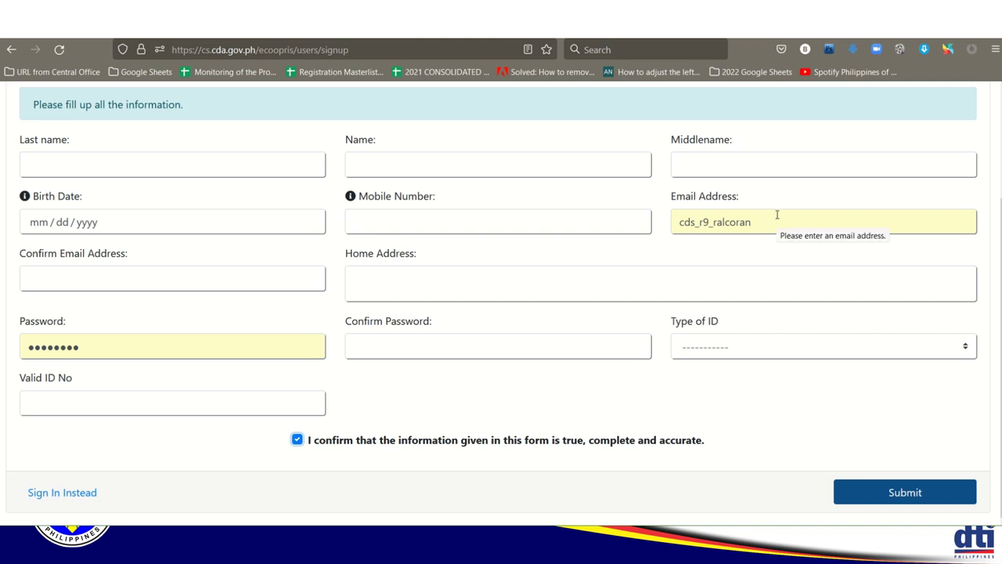
scroll(246, 388, "up", 2)
scroll(243, 396, "down", 2)
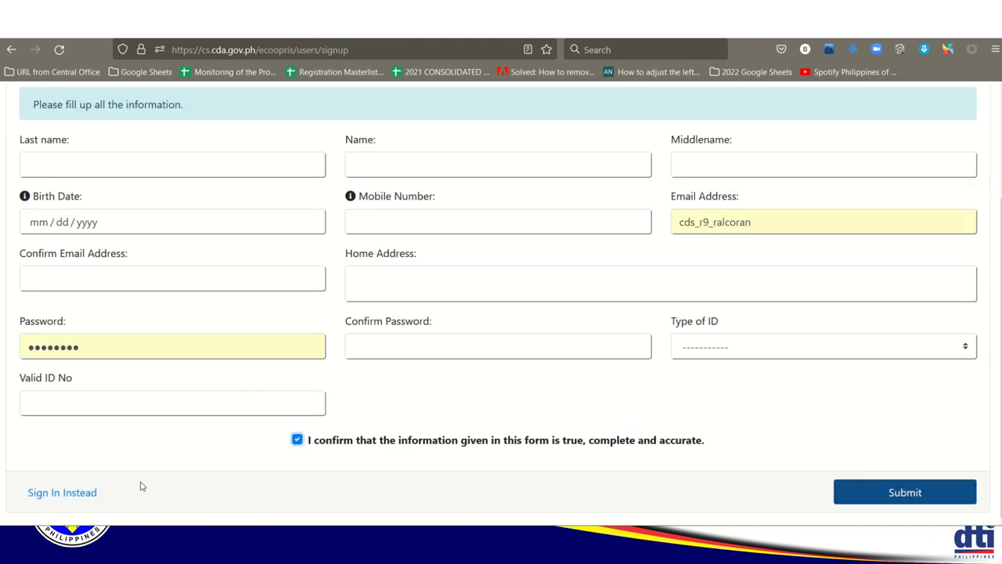
left_click(67, 494)
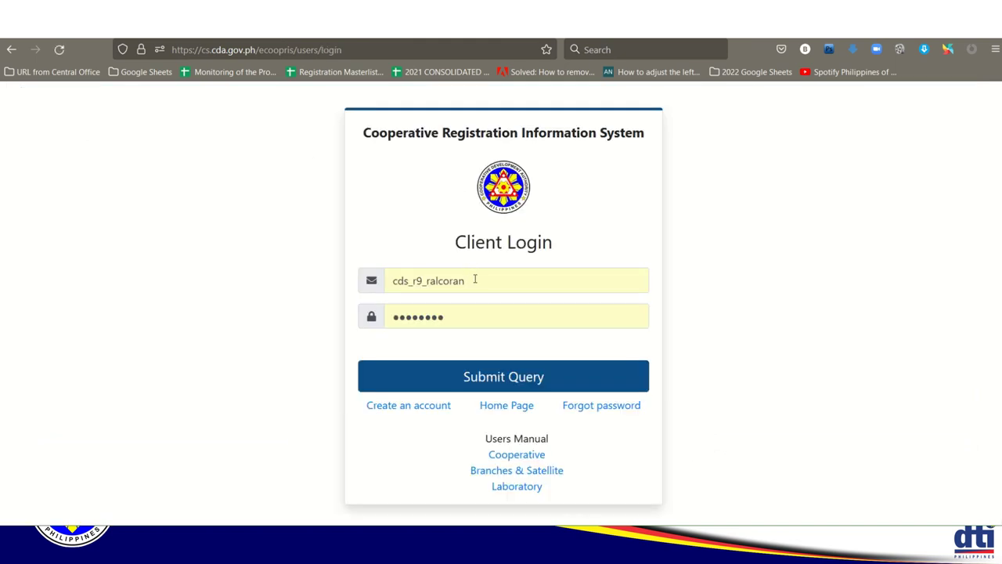
Step: Sign in with the account e-mail and password, declining the browser's offer to save the login
left_click_drag(475, 280, 319, 282)
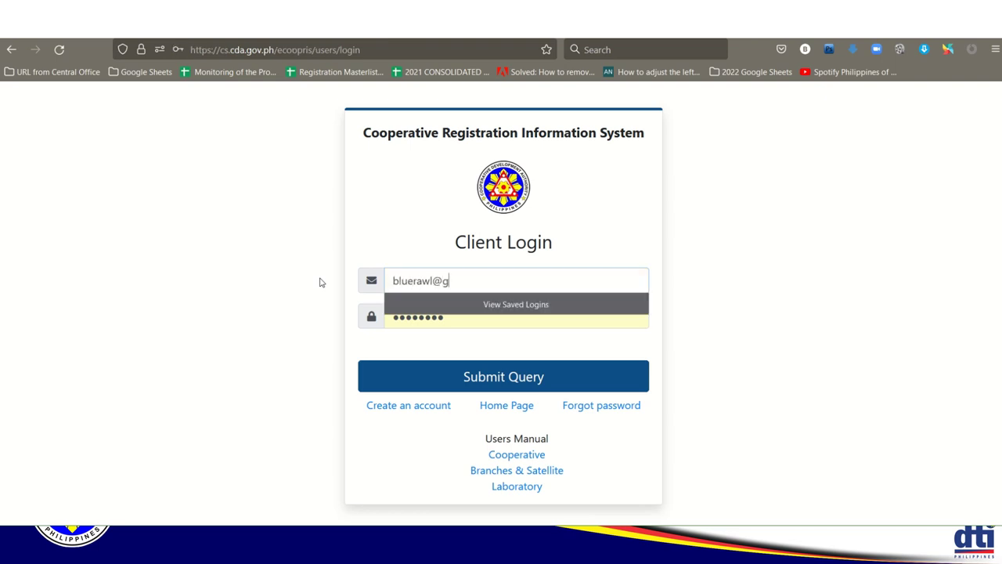
key("Tab")
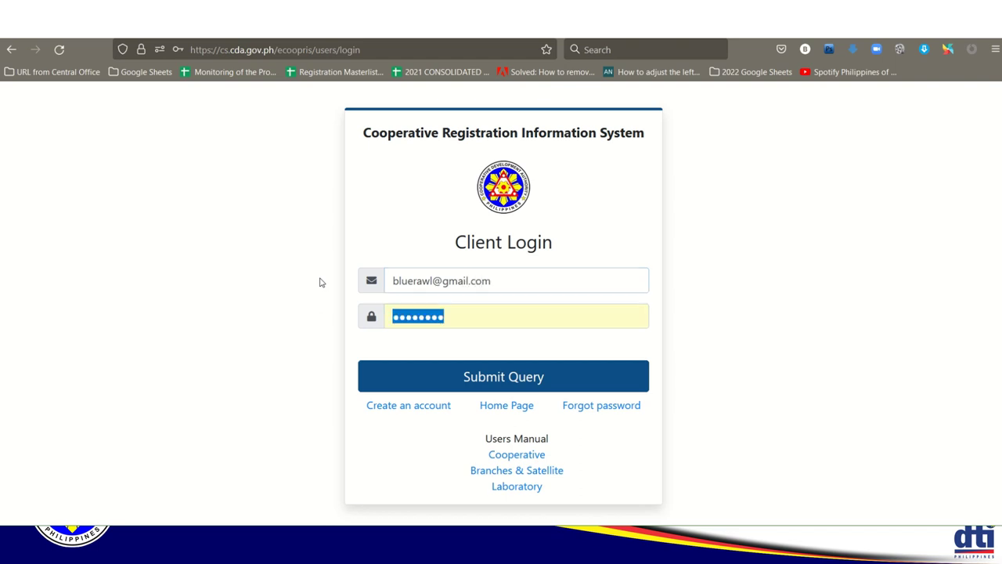
type("••••••")
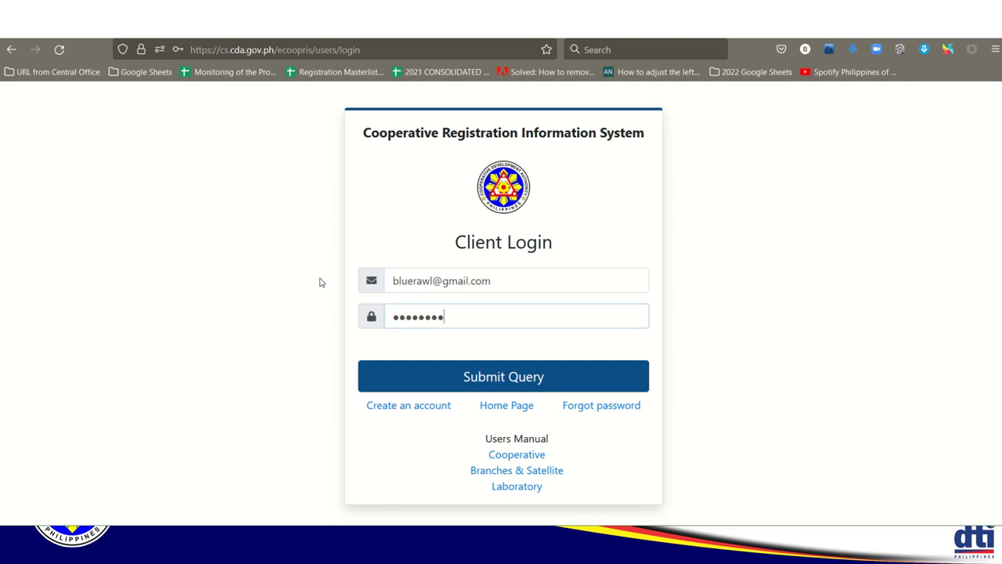
left_click(521, 387)
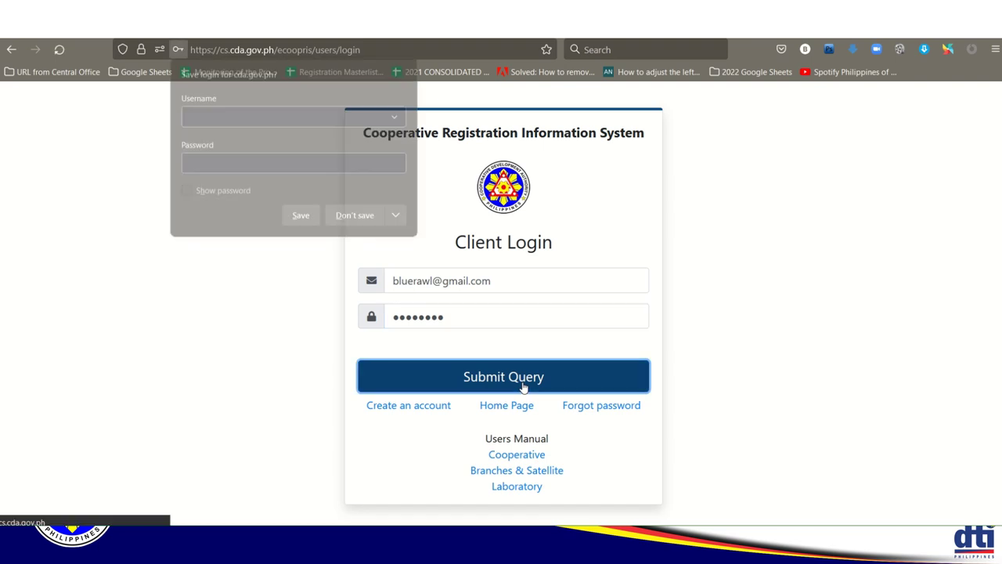
left_click(352, 216)
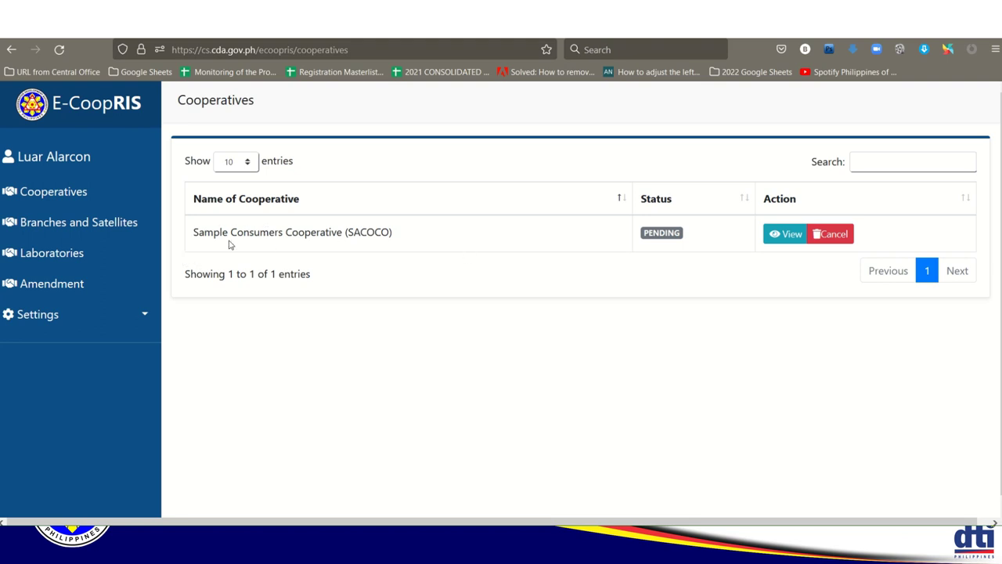
Step: Open the pending SACOCO cooperative application's step list
left_click(773, 236)
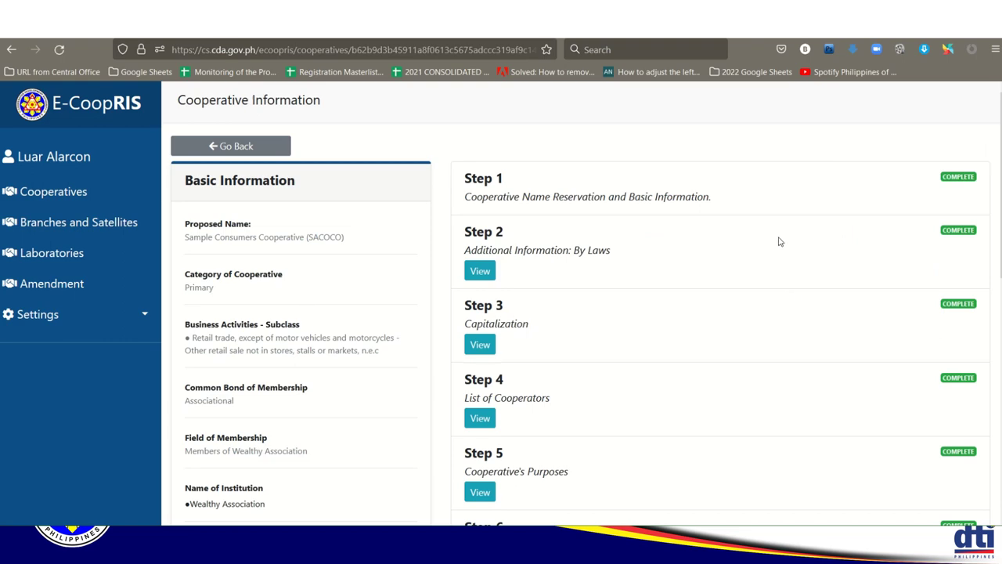
scroll(799, 274, "down", 3)
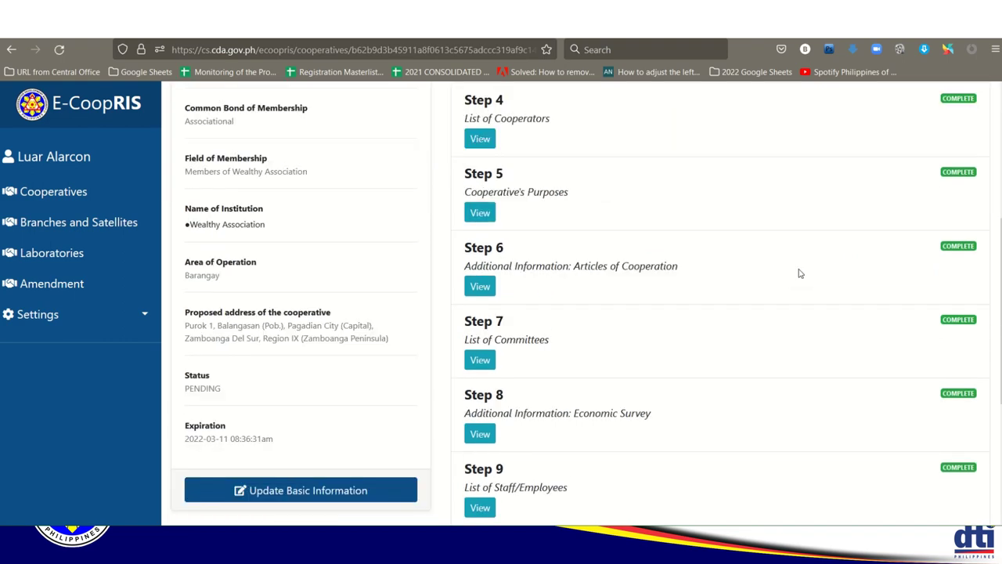
scroll(799, 273, "down", 3)
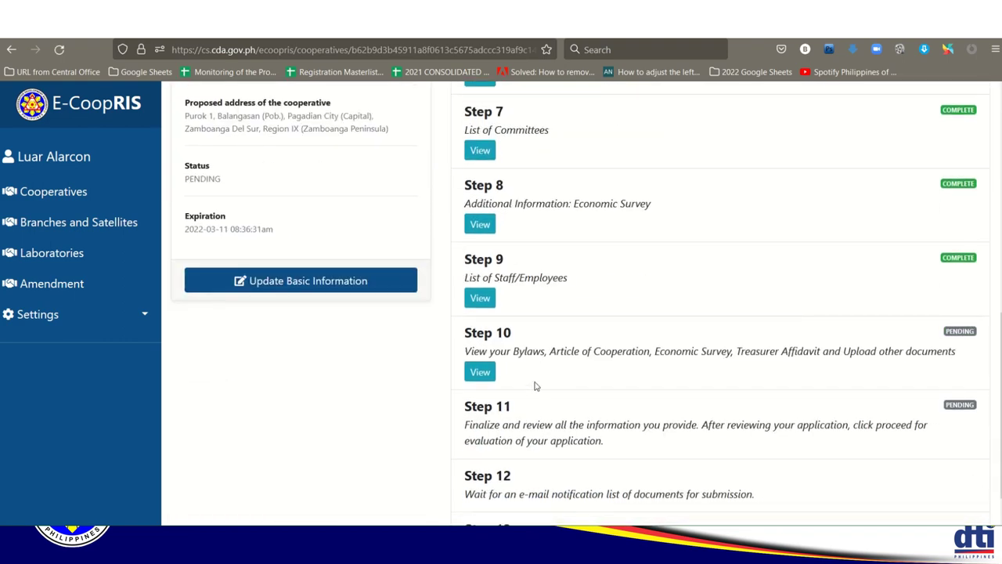
key("Home")
Step: Review the steps and open Step 2 Additional Information: By Laws
scroll(682, 315, "down", 6)
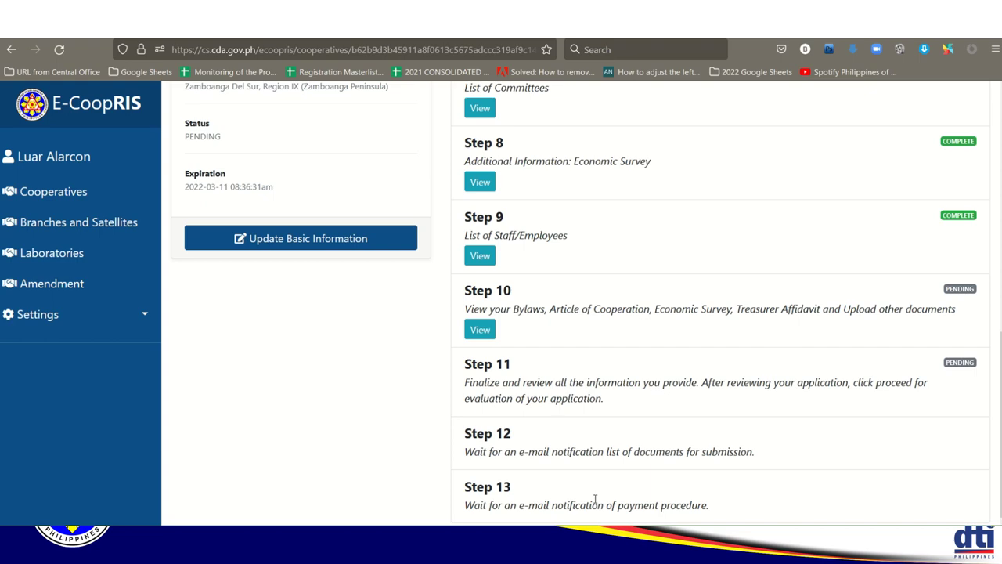
scroll(595, 499, "up", 10)
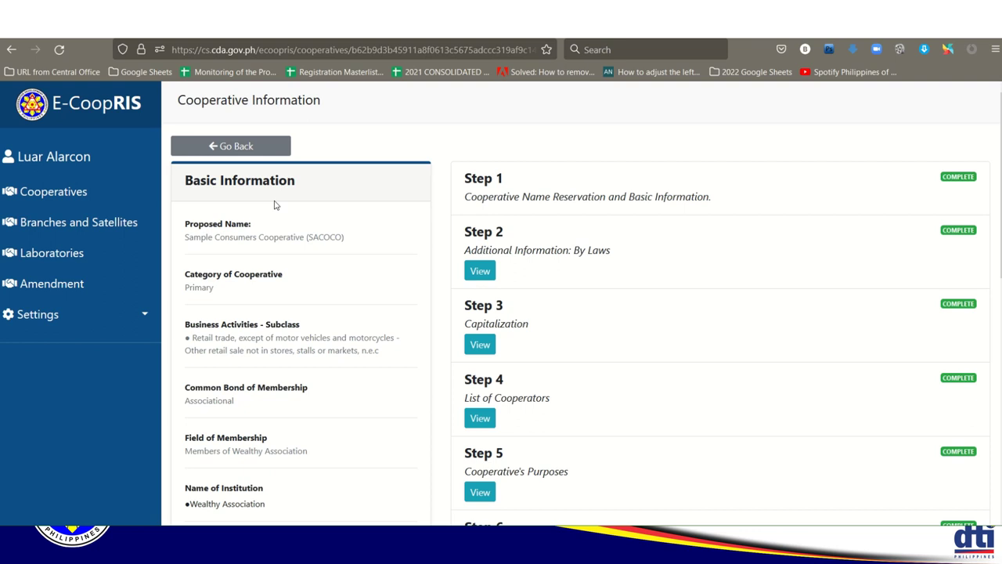
scroll(276, 217, "down", 1)
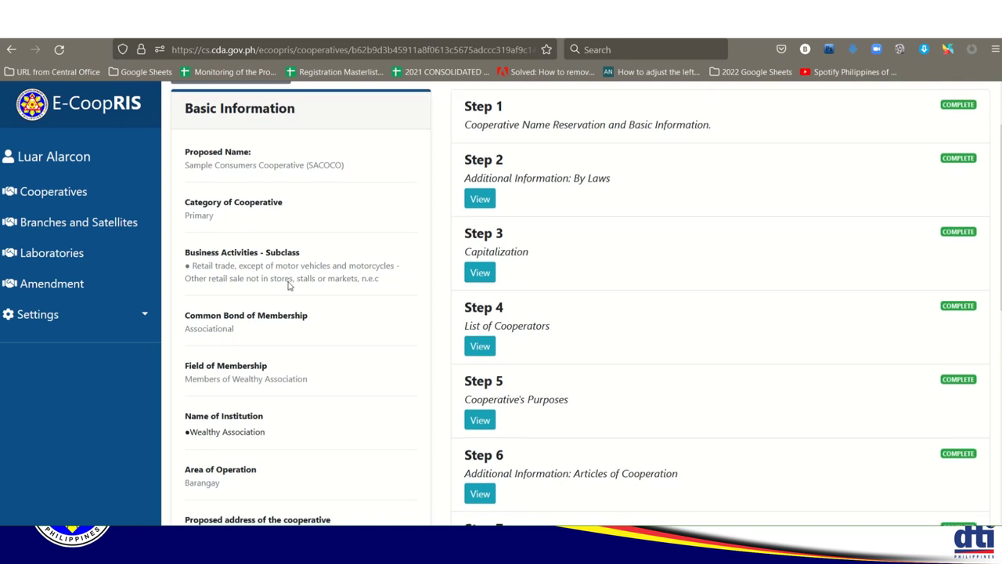
scroll(288, 287, "down", 1)
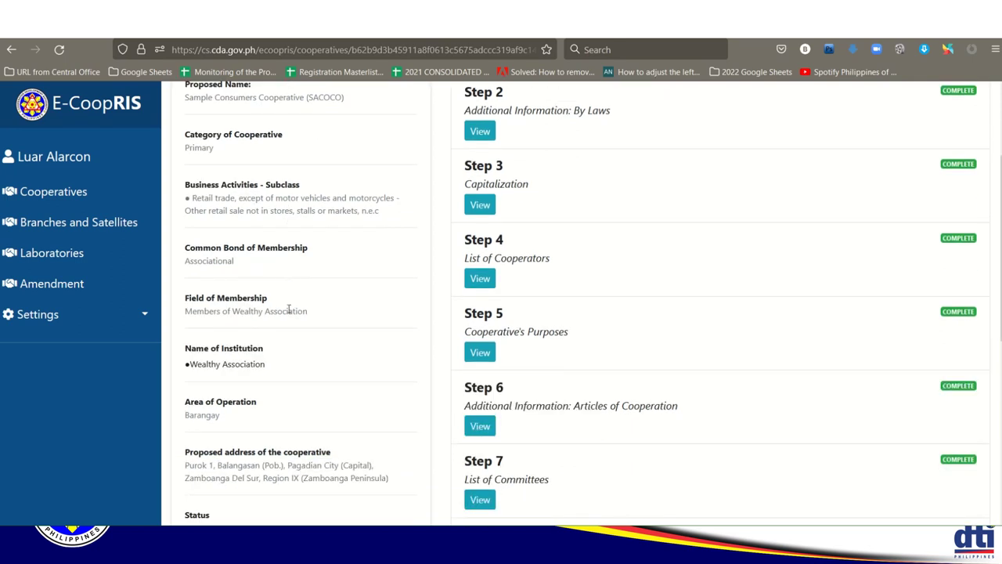
scroll(287, 349, "down", 3)
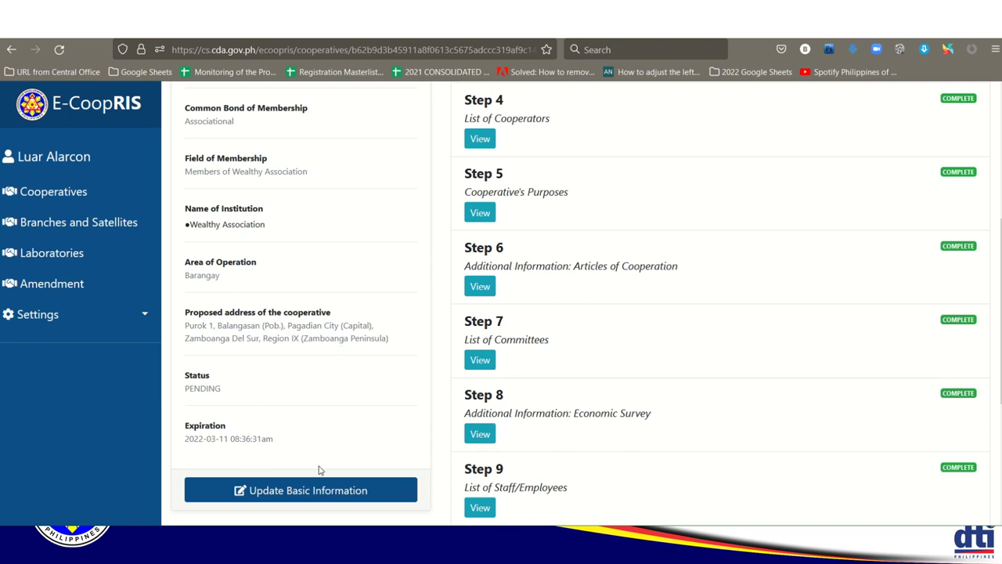
scroll(474, 452, "up", 5)
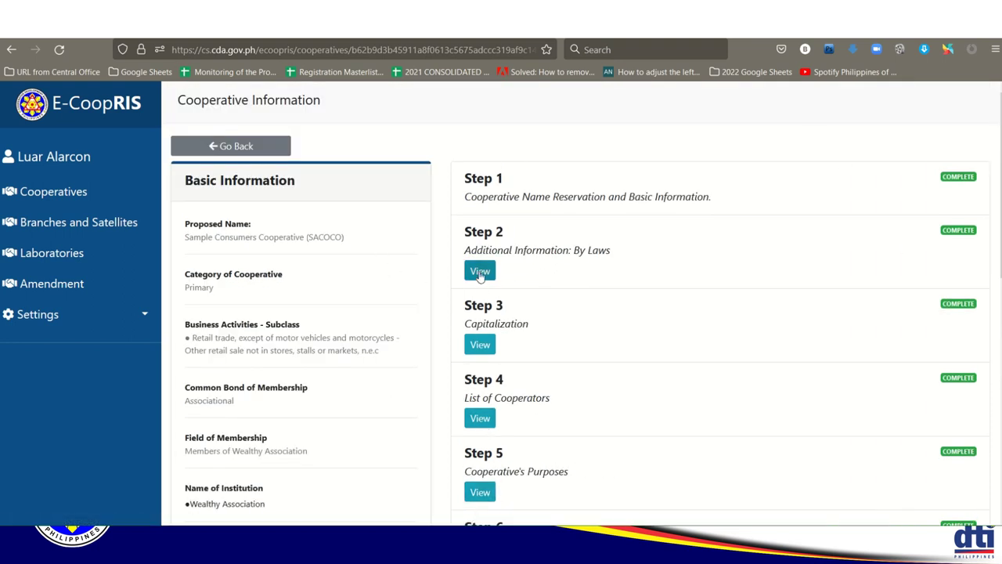
scroll(579, 311, "down", 7)
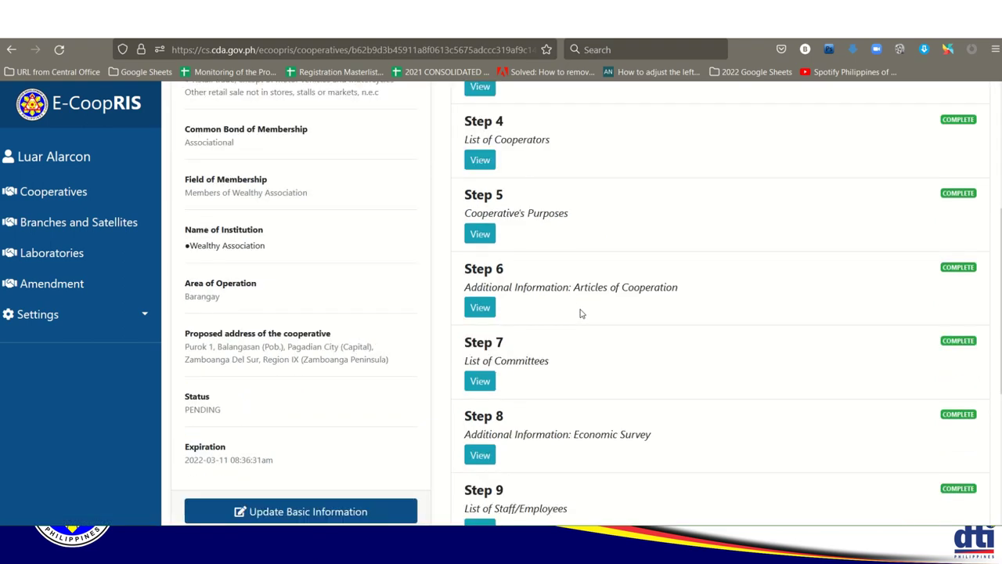
scroll(577, 347, "up", 7)
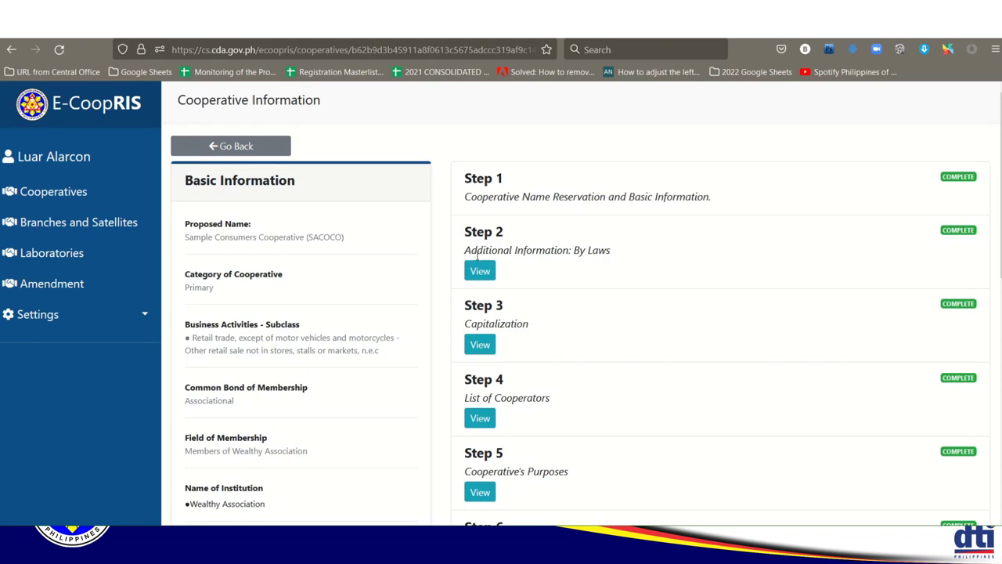
scroll(615, 276, "down", 5)
scroll(613, 279, "up", 6)
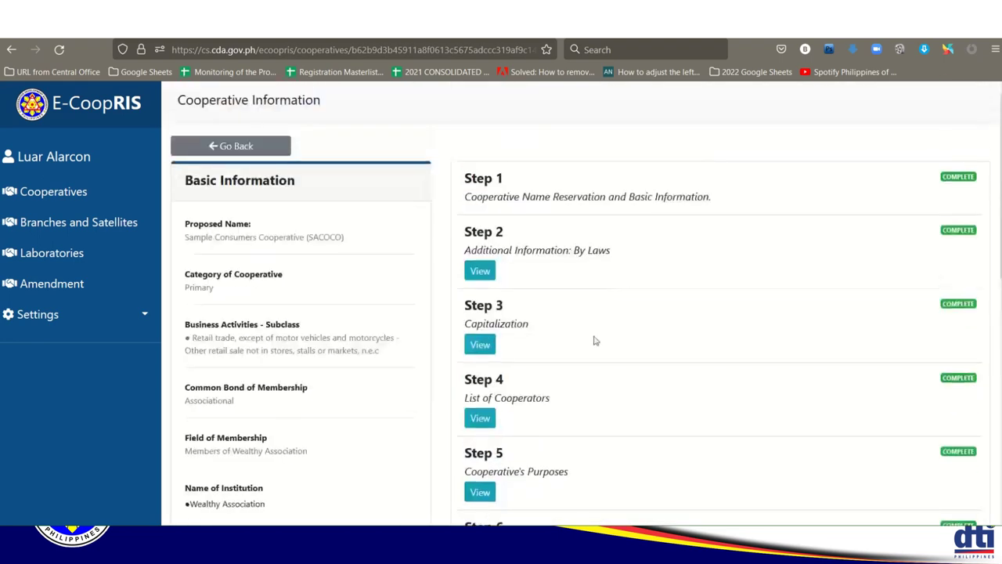
left_click(475, 274)
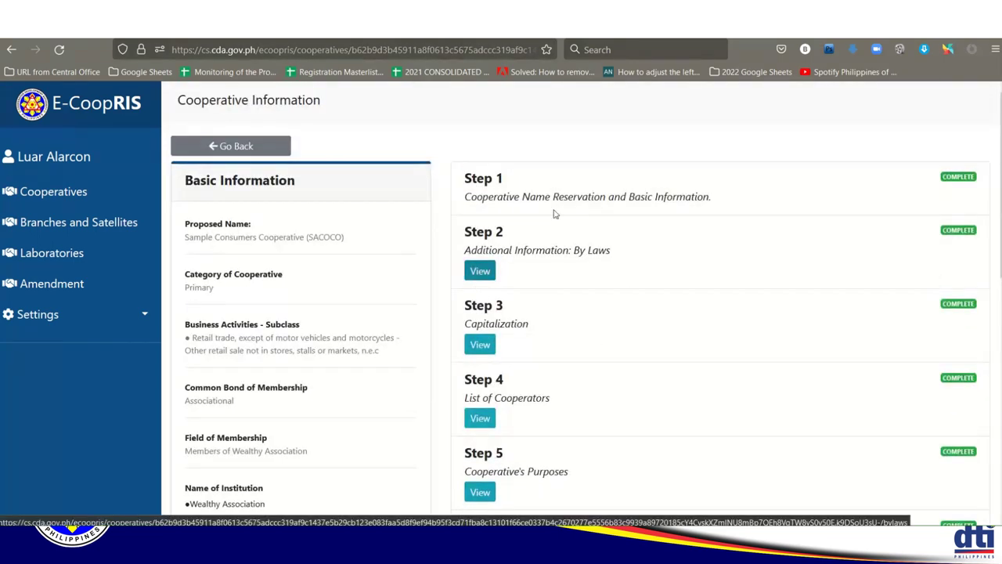
left_click(483, 274)
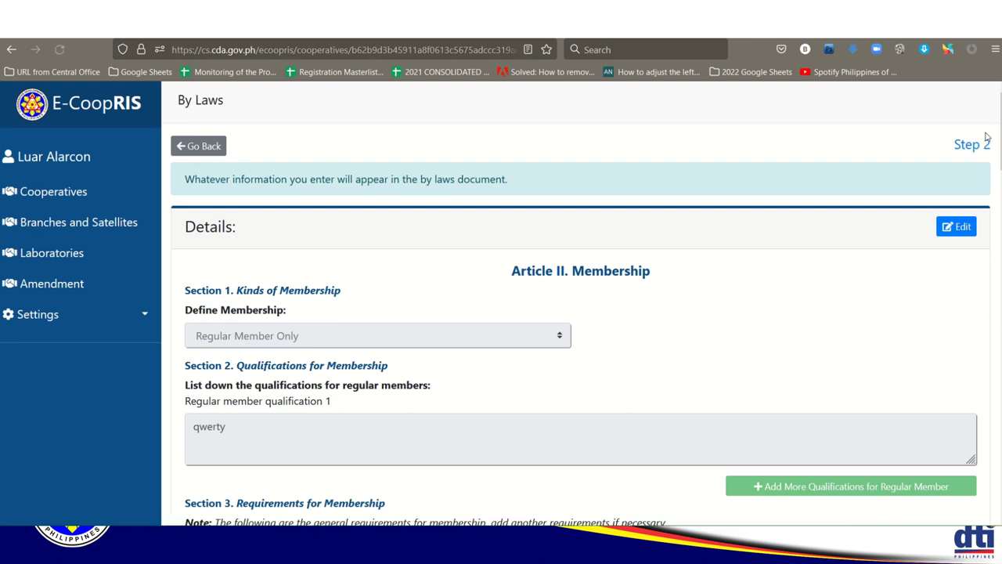
Step: Put the By Laws Details panel into edit mode and expand the Define Membership choices
left_click(963, 228)
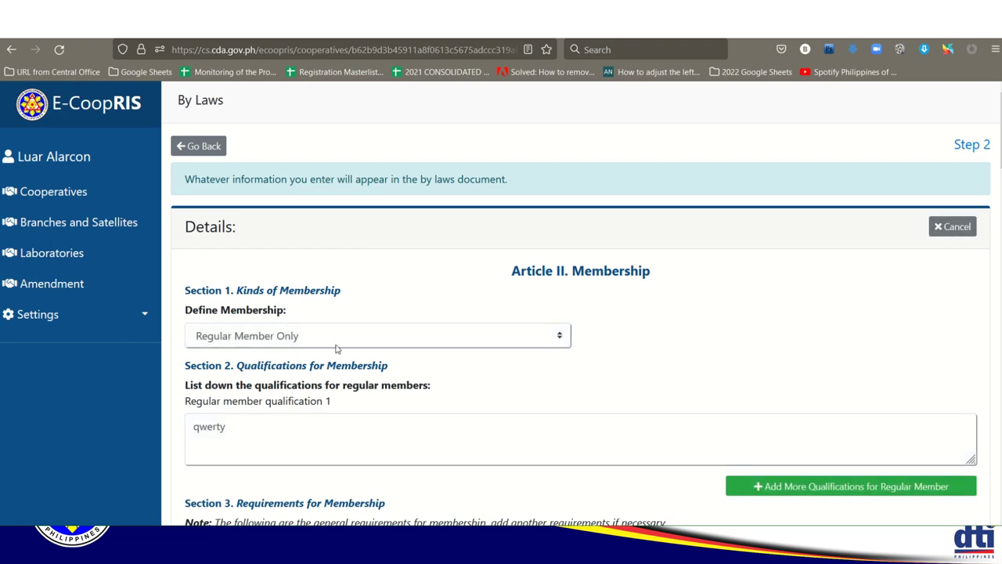
scroll(418, 329, "down", 7)
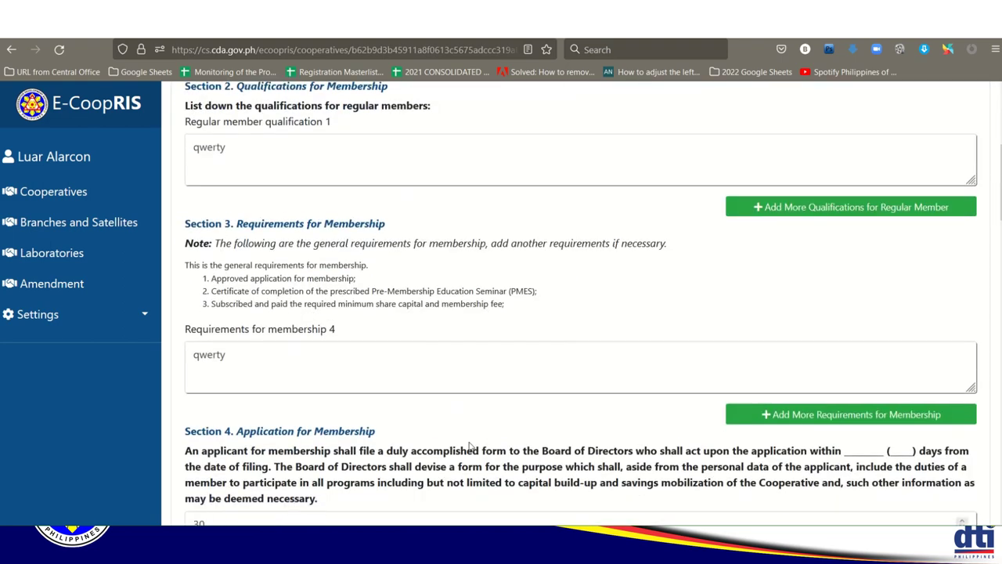
scroll(478, 457, "up", 6)
scroll(479, 458, "up", 1)
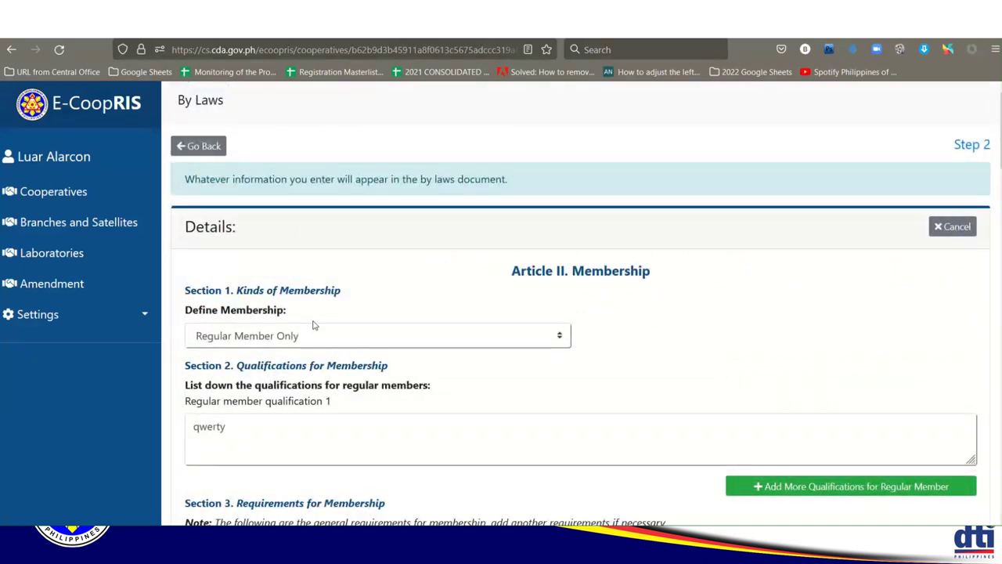
left_click(548, 343)
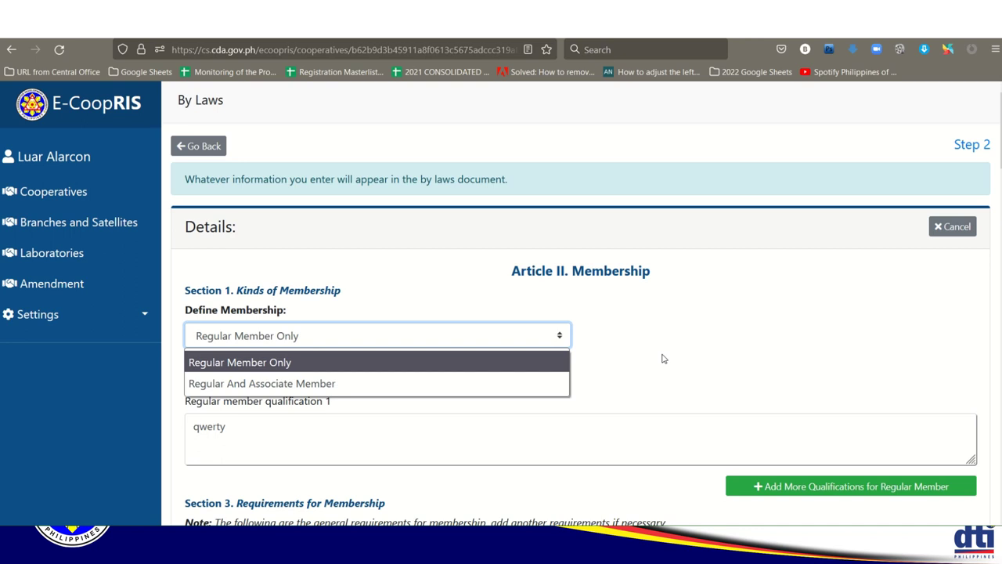
Step: Keep Regular Member Only and scroll down to Section 3 Requirements for Membership
left_click(407, 288)
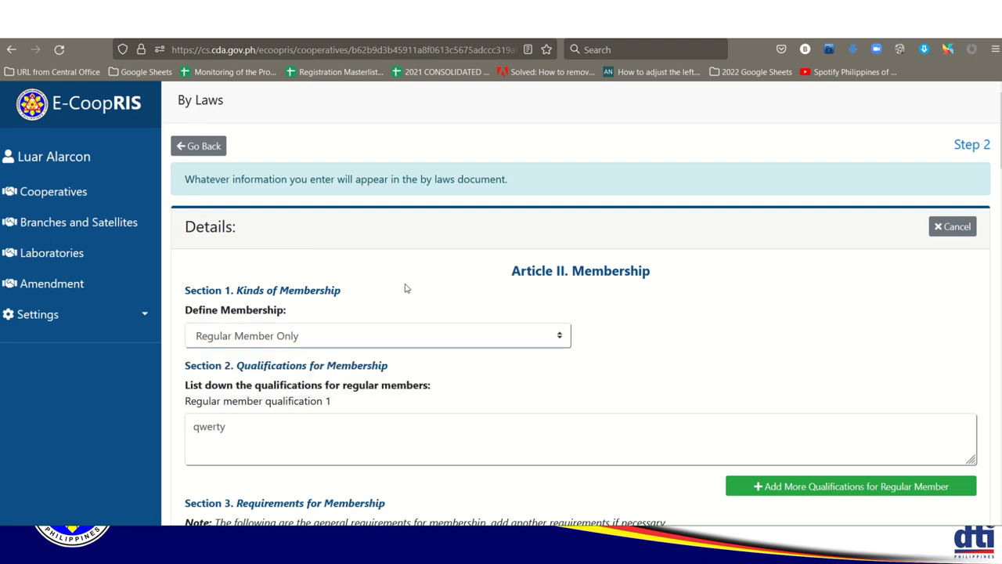
scroll(572, 378, "down", 3)
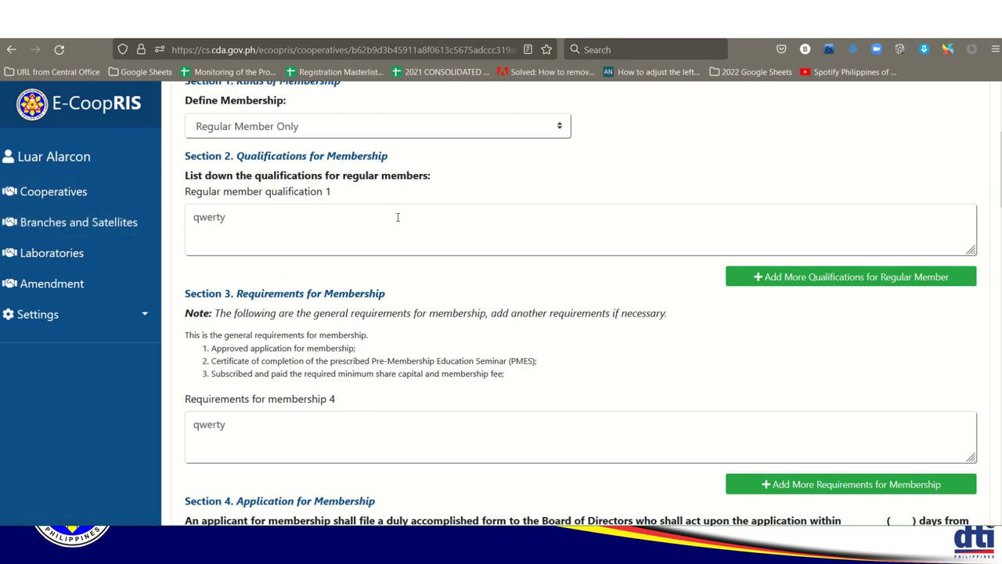
scroll(398, 217, "up", 1)
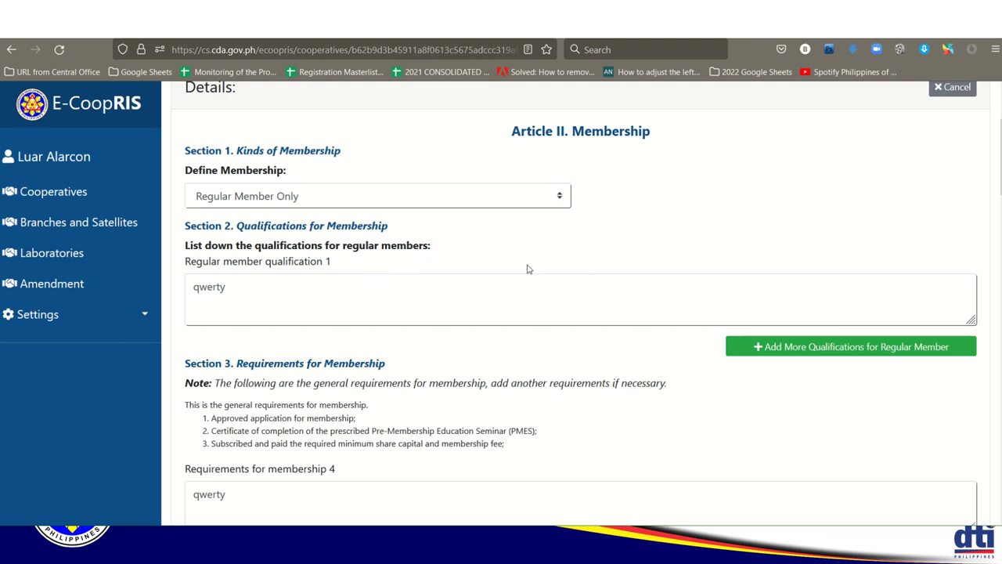
scroll(607, 263, "up", 2)
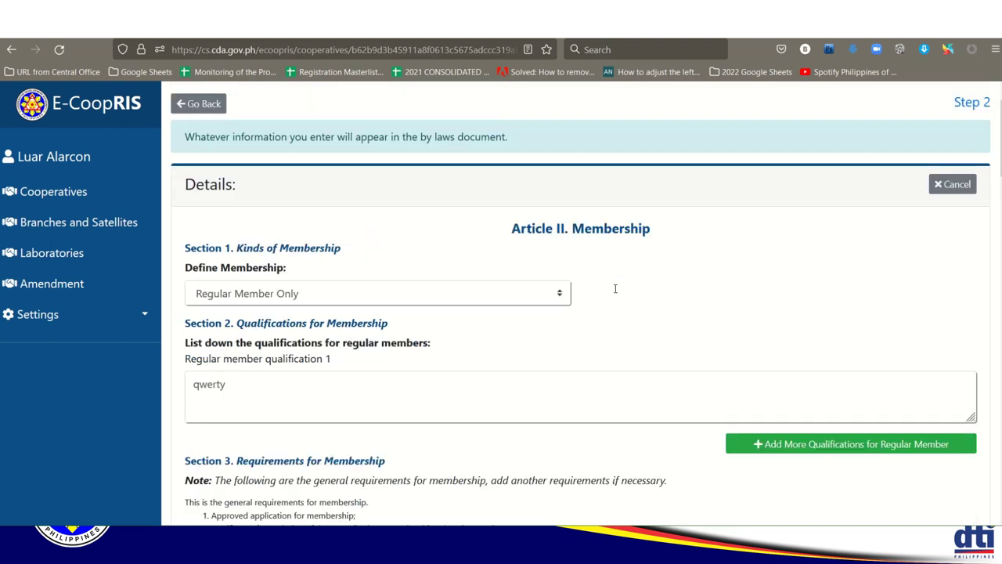
scroll(616, 290, "down", 1)
scroll(603, 309, "down", 2)
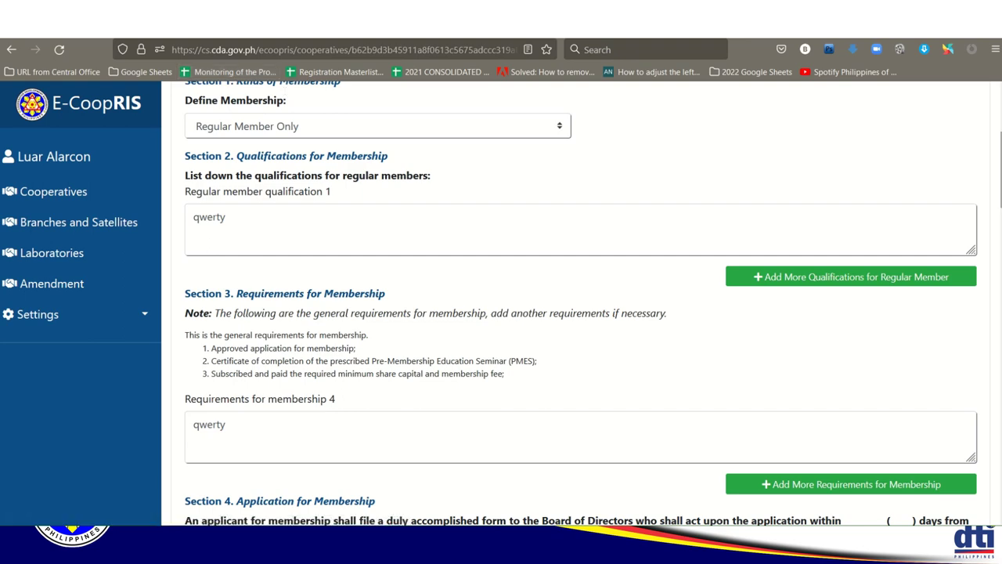
scroll(267, 336, "down", 4)
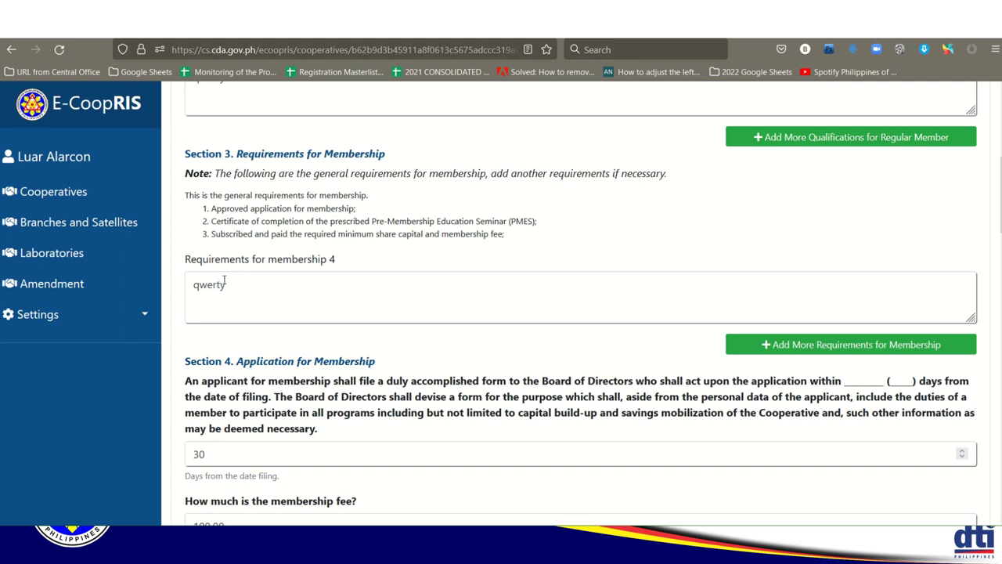
left_click_drag(320, 305, 133, 305)
left_click(384, 292)
scroll(386, 295, "down", 3)
left_click(271, 278)
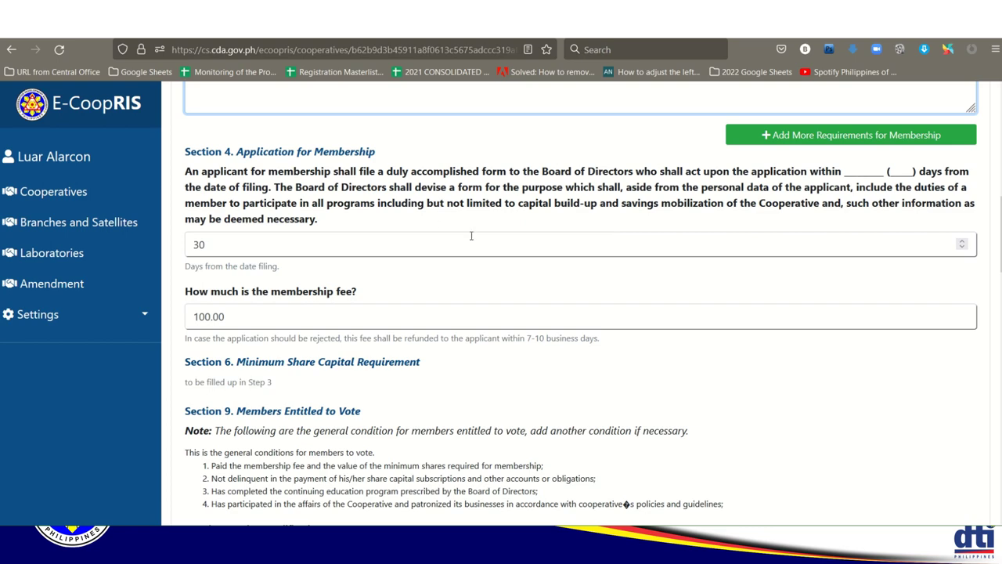
scroll(460, 319, "down", 1)
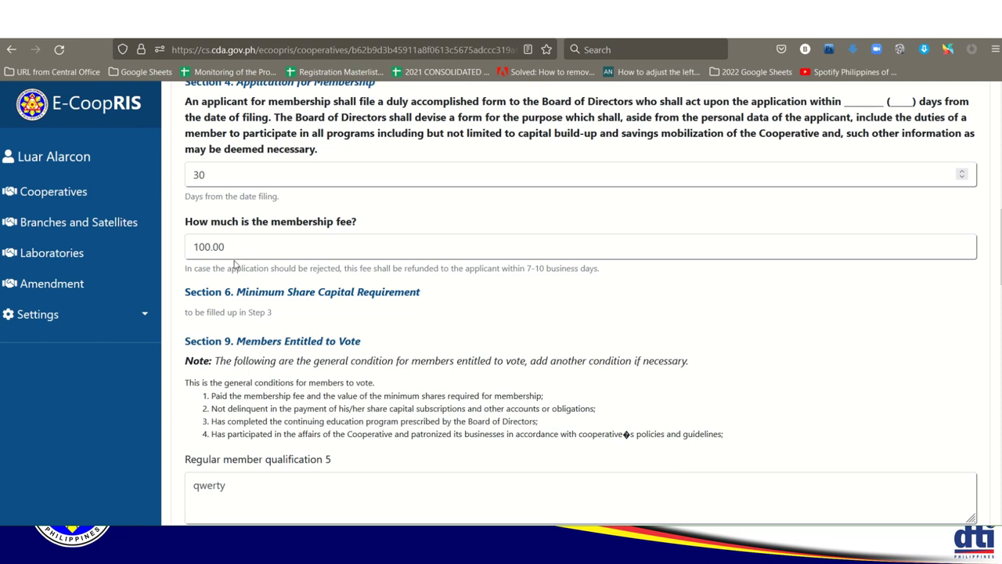
scroll(216, 283, "down", 3)
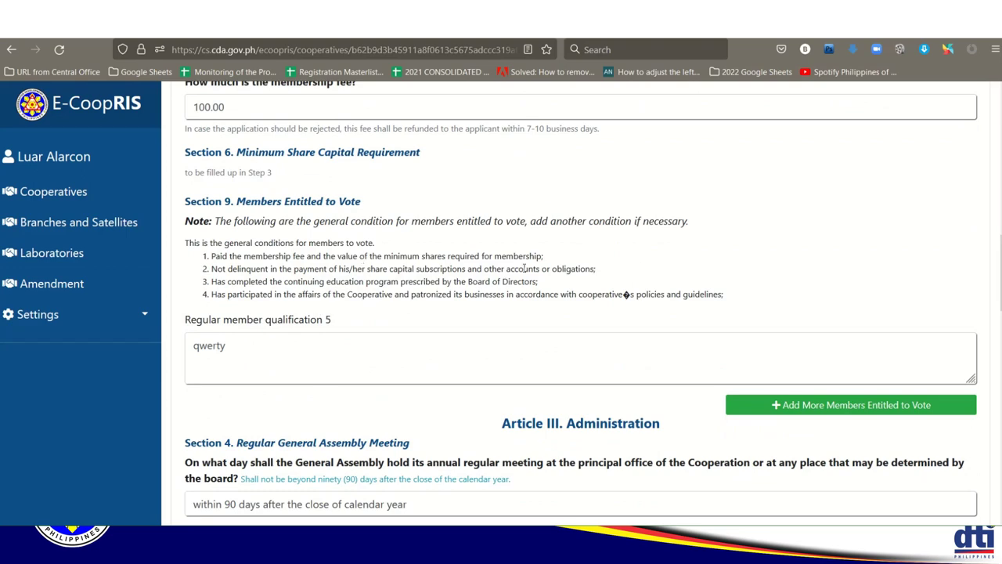
scroll(423, 251, "down", 2)
scroll(405, 262, "down", 3)
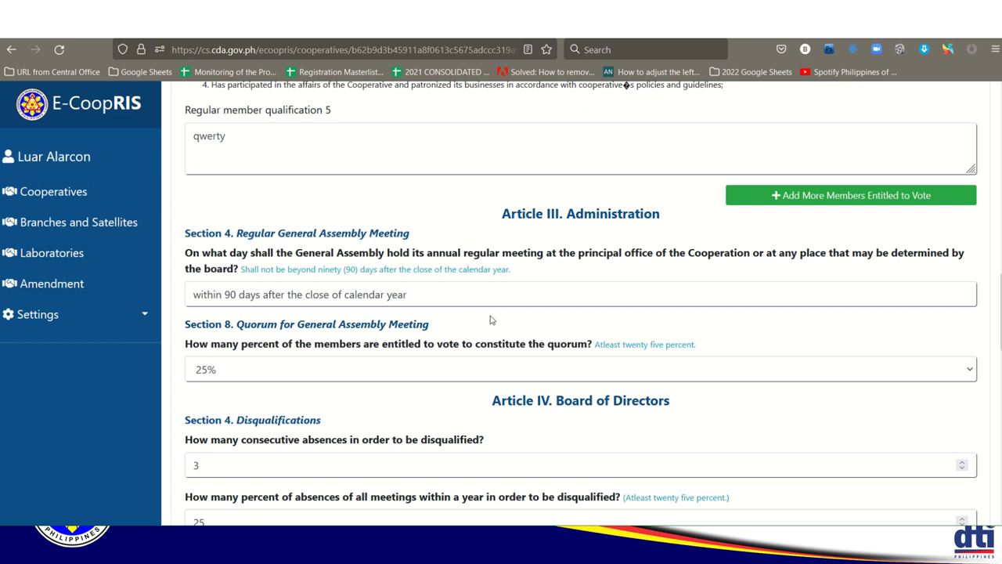
scroll(482, 346, "down", 1)
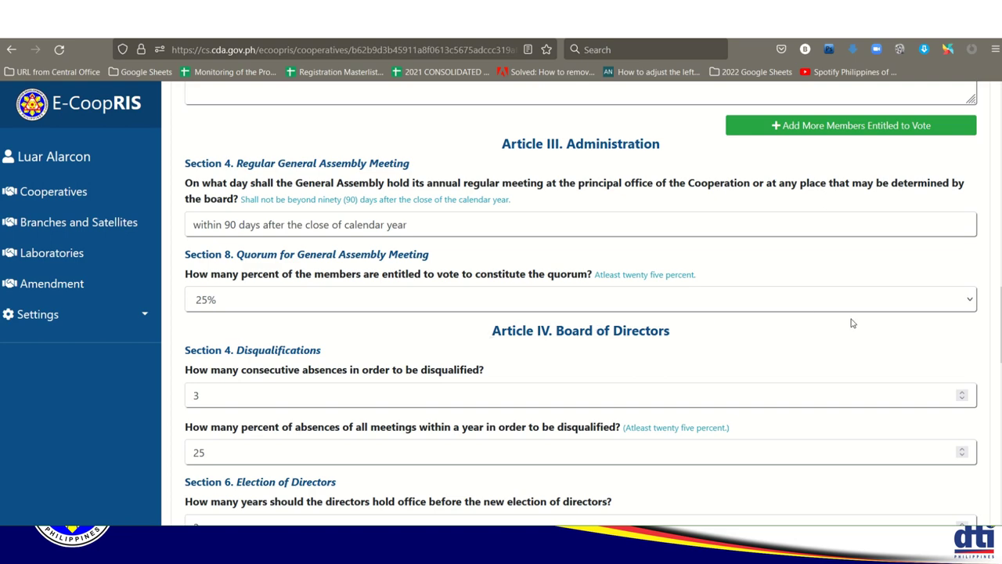
scroll(789, 373, "down", 3)
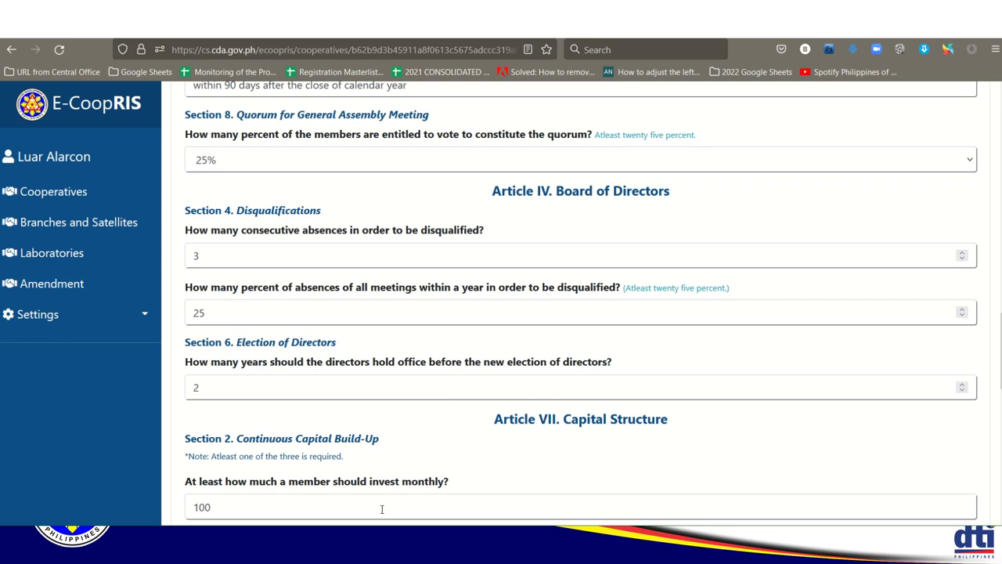
scroll(477, 286, "down", 5)
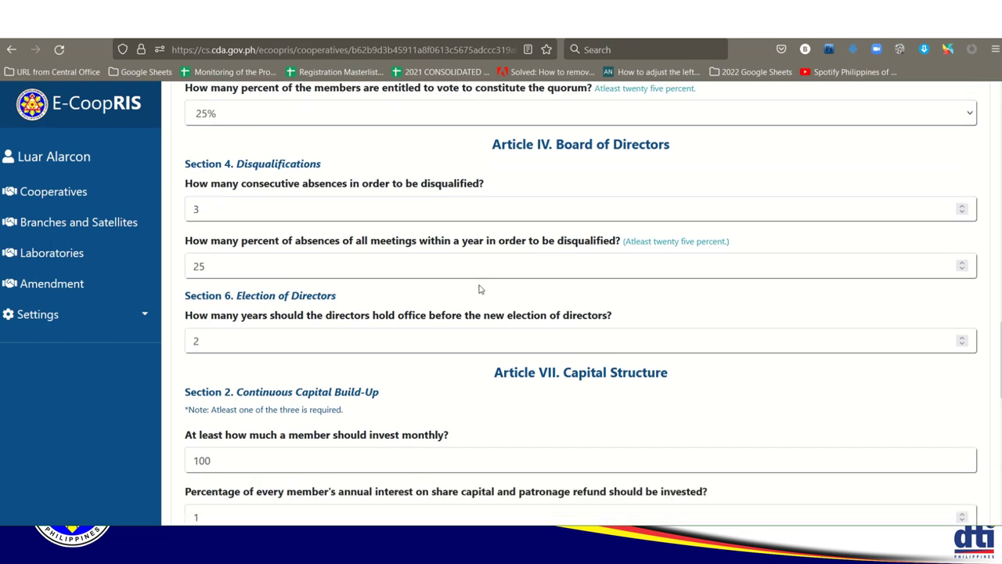
scroll(480, 285, "up", 2)
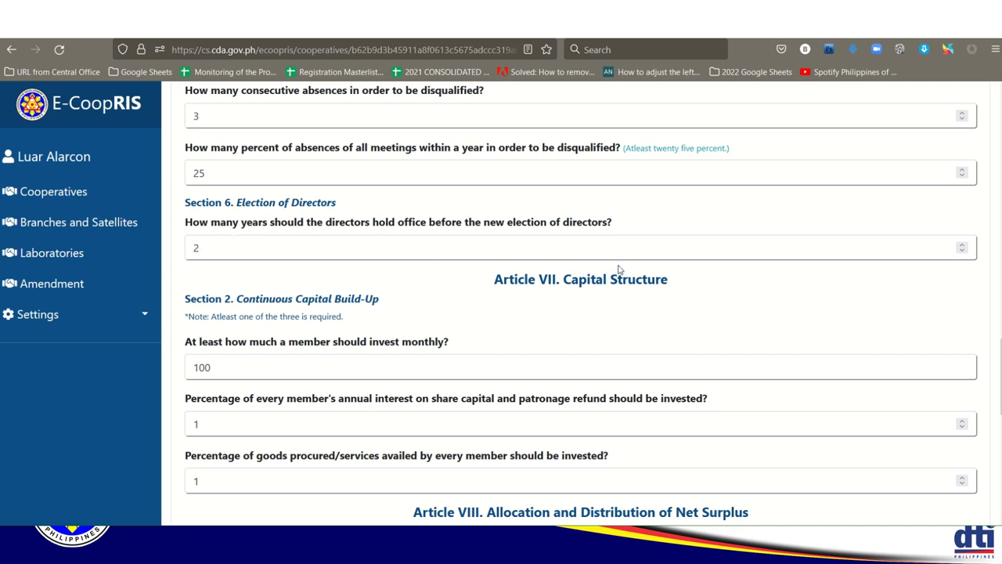
scroll(619, 271, "down", 3)
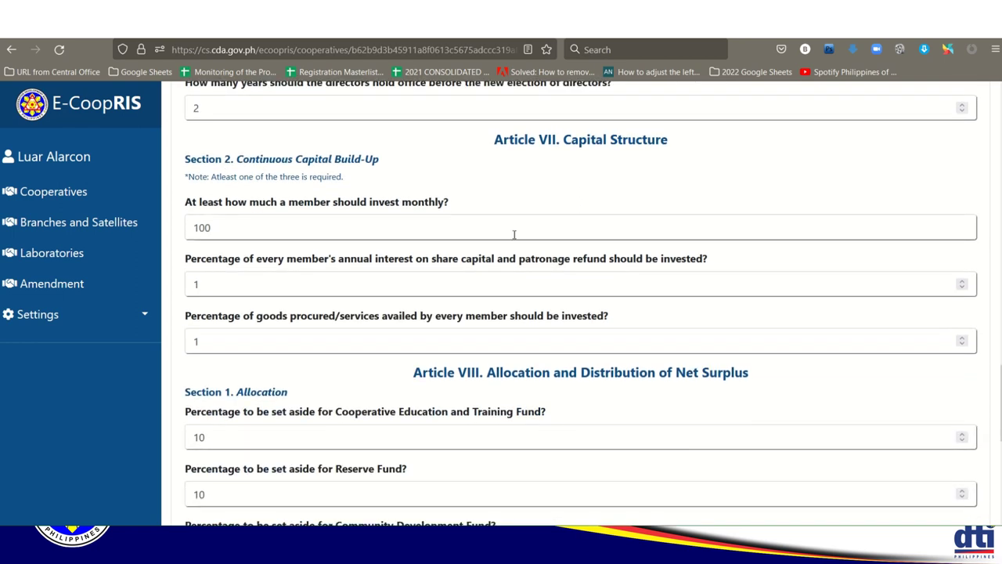
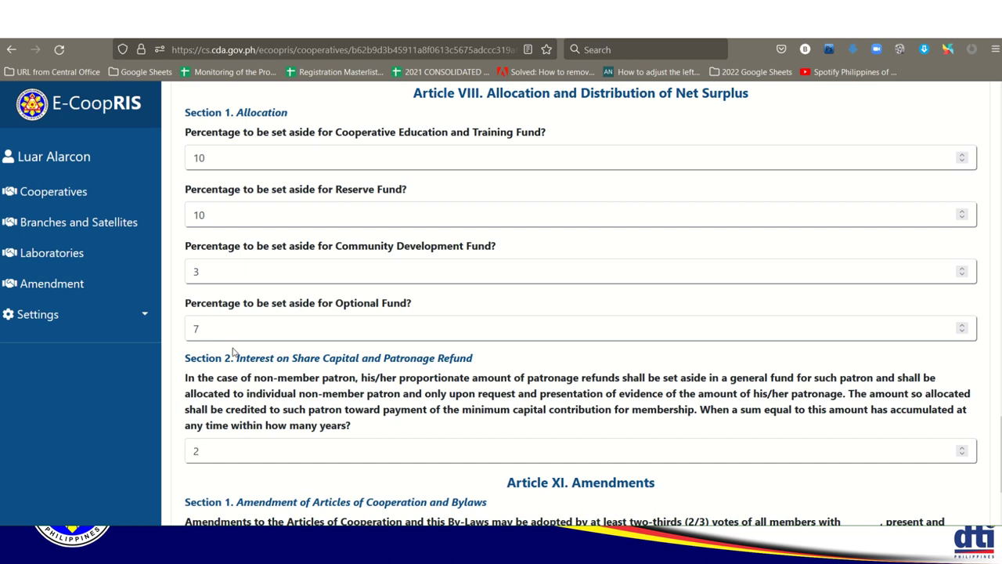
Step: Scroll down the By-Laws form past the 10, 10, 3, 7 percent allocations and 2-year refund period
scroll(480, 362, "down", 3)
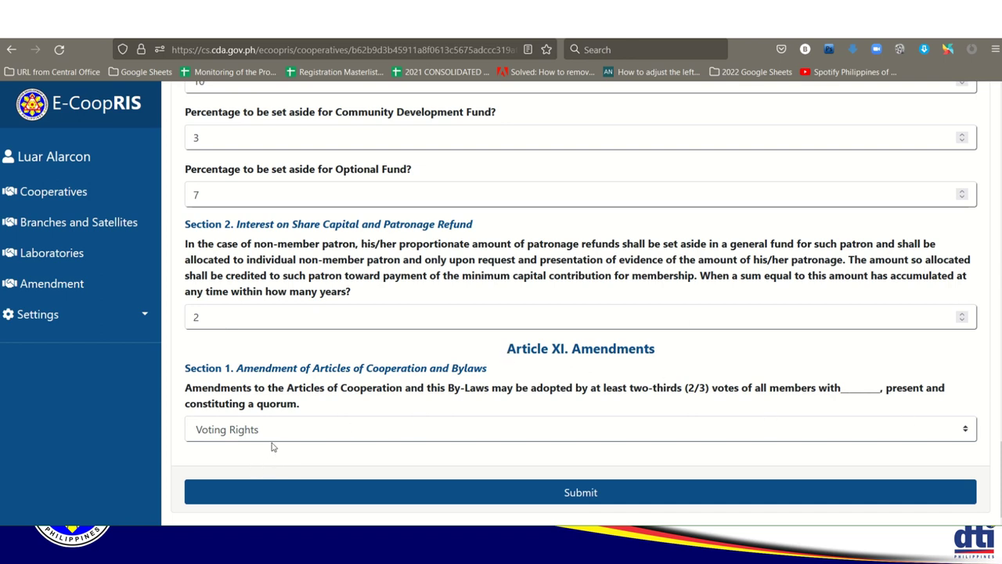
Step: Go back from the By-Laws form and open the Step 3 Capitalization details
scroll(767, 221, "up", 15)
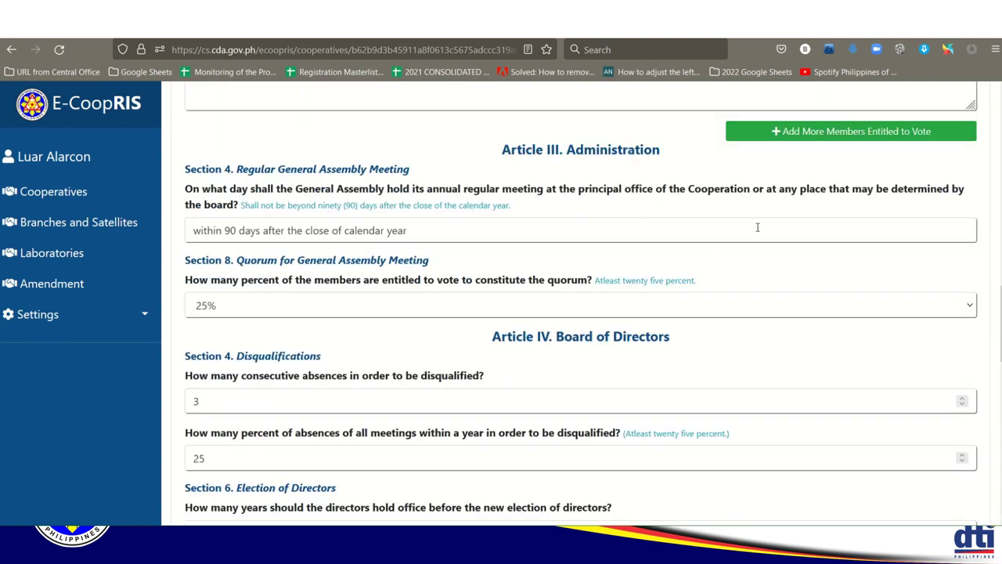
scroll(757, 227, "down", 15)
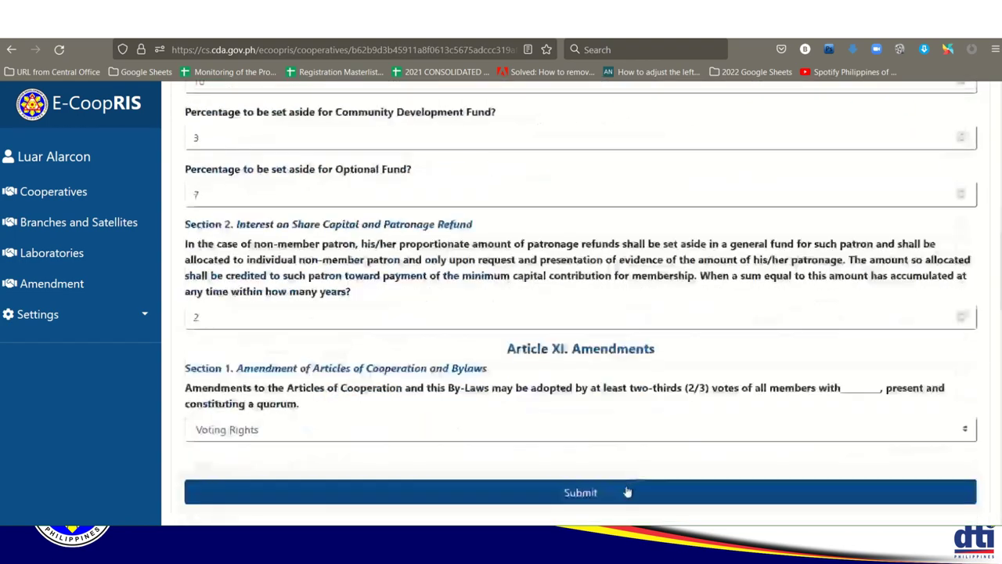
scroll(619, 475, "up", 10)
scroll(619, 474, "down", 10)
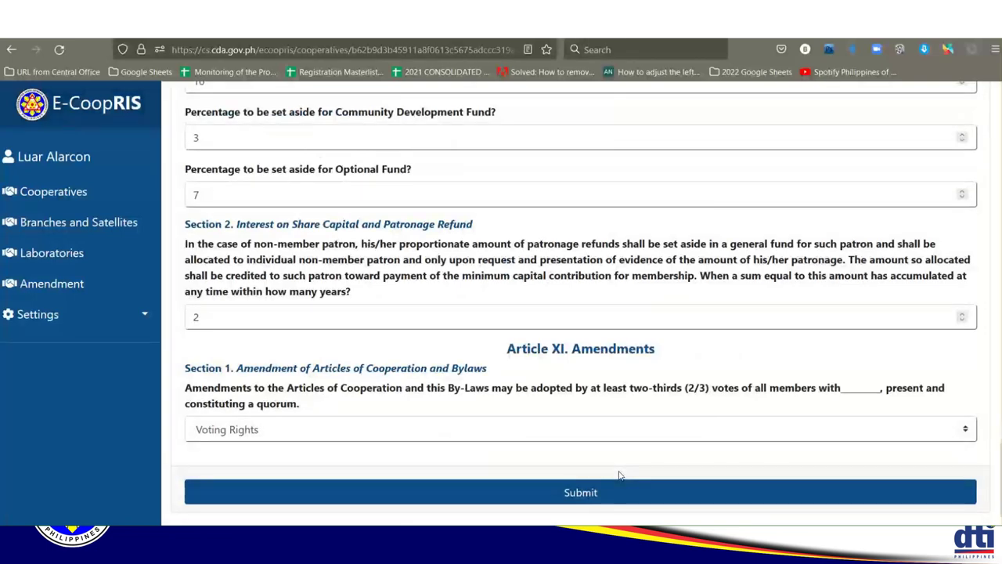
scroll(618, 475, "up", 20)
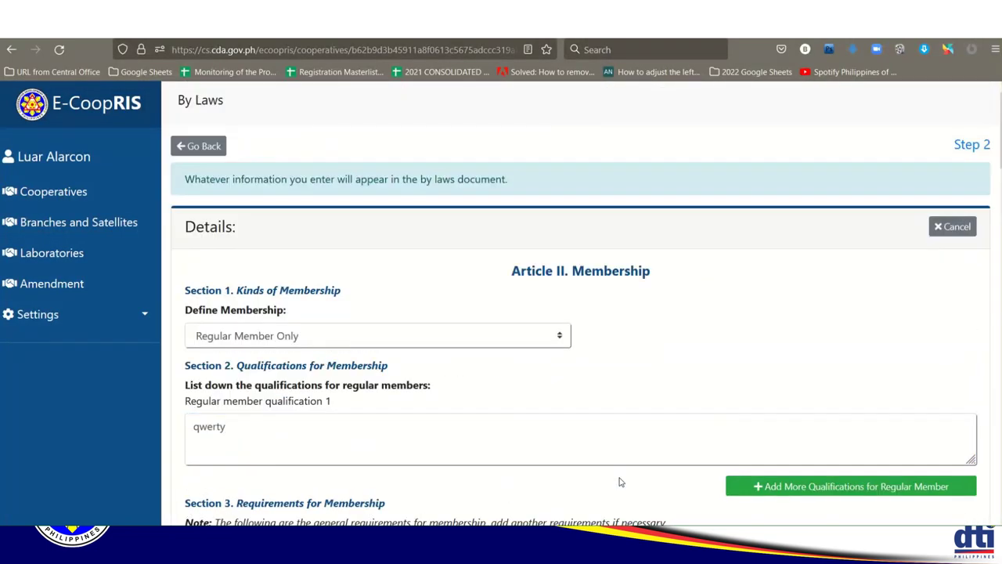
left_click(200, 146)
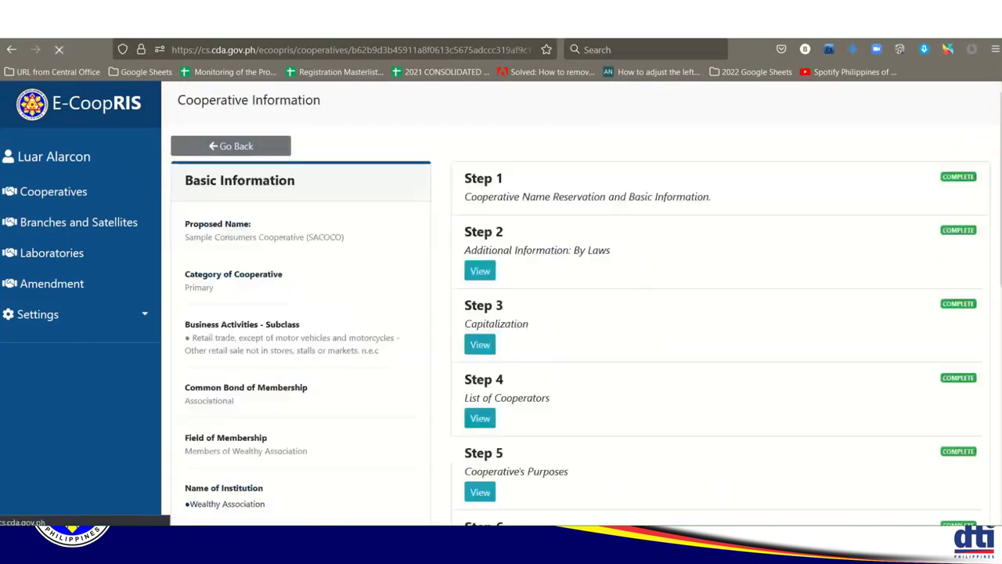
scroll(619, 356, "down", 2)
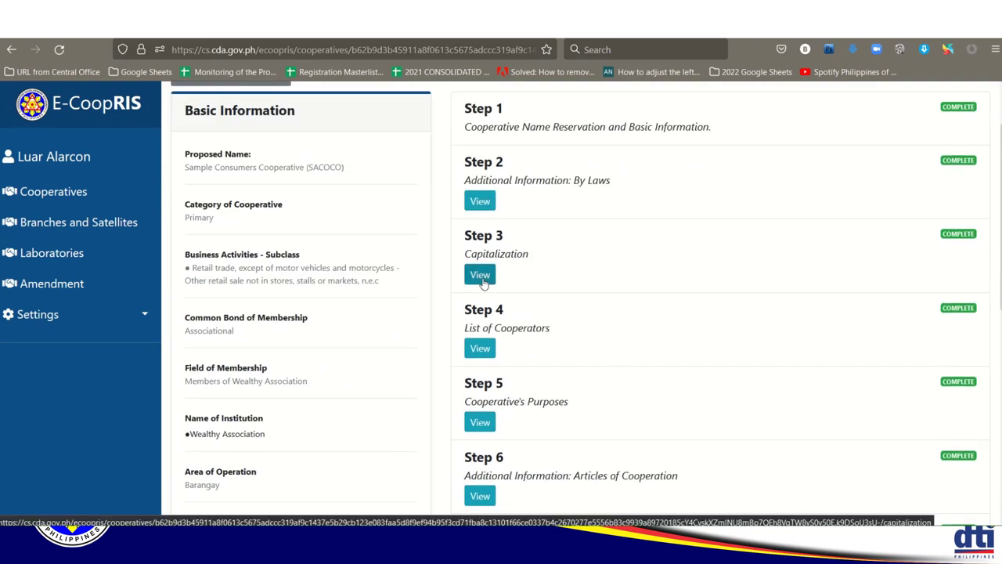
left_click(482, 280)
scroll(578, 278, "down", 2)
scroll(578, 278, "down", 2)
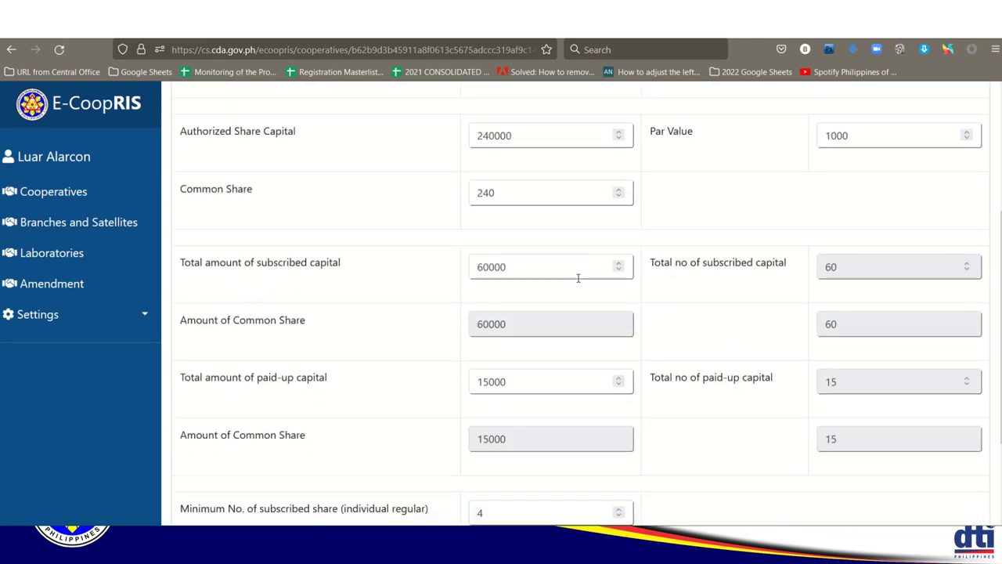
scroll(577, 275, "up", 4)
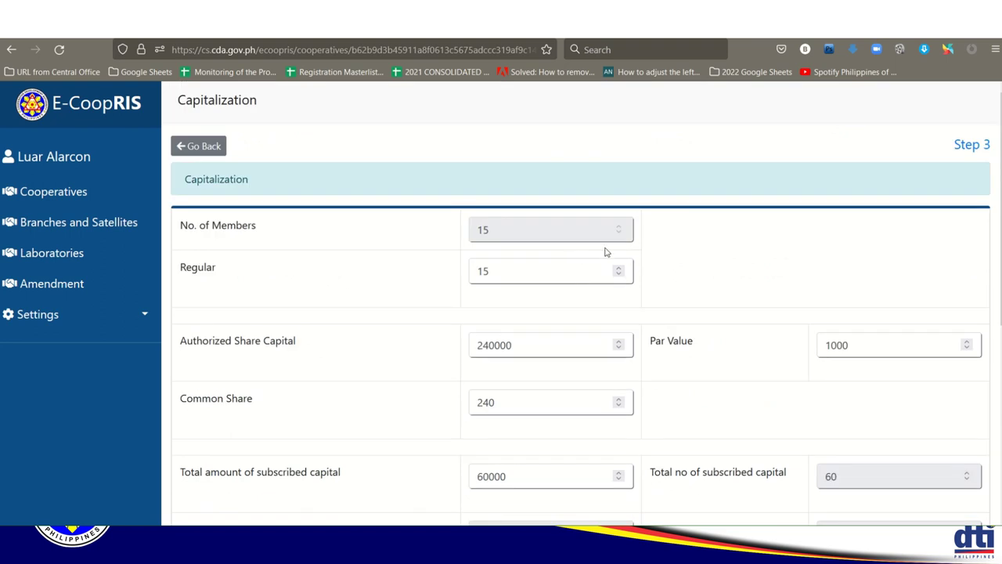
double_click(518, 273)
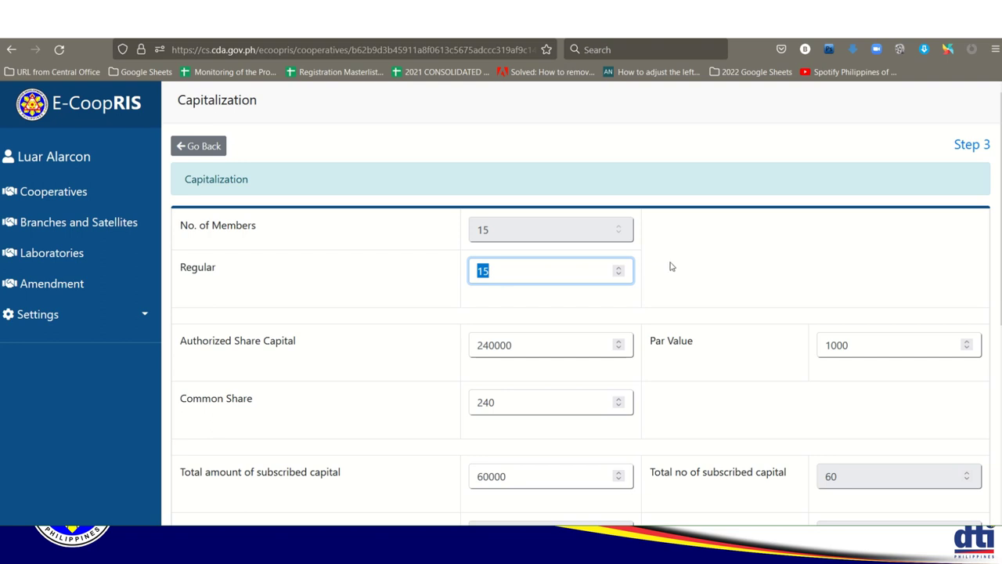
left_click(701, 281)
scroll(700, 280, "down", 2)
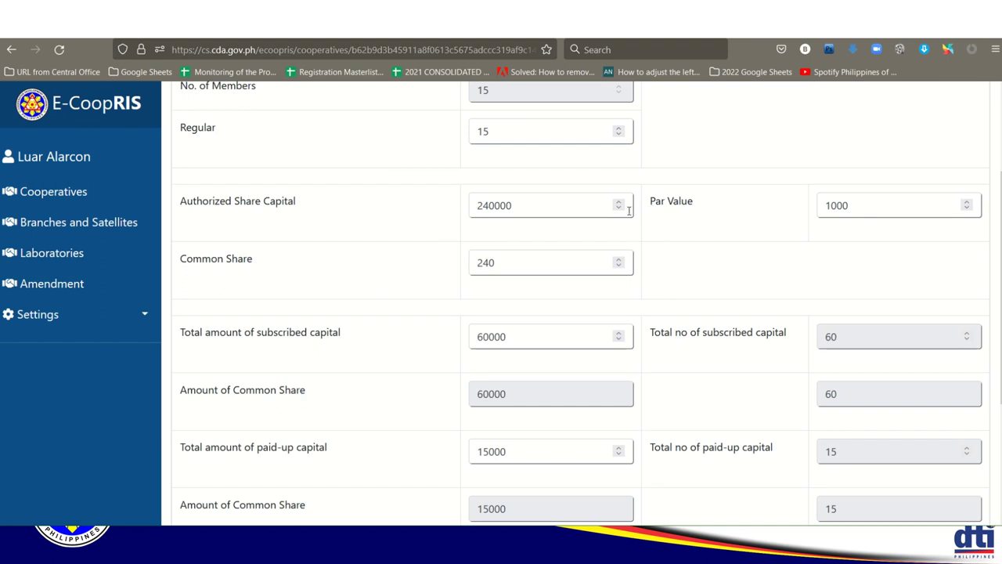
scroll(649, 195, "up", 1)
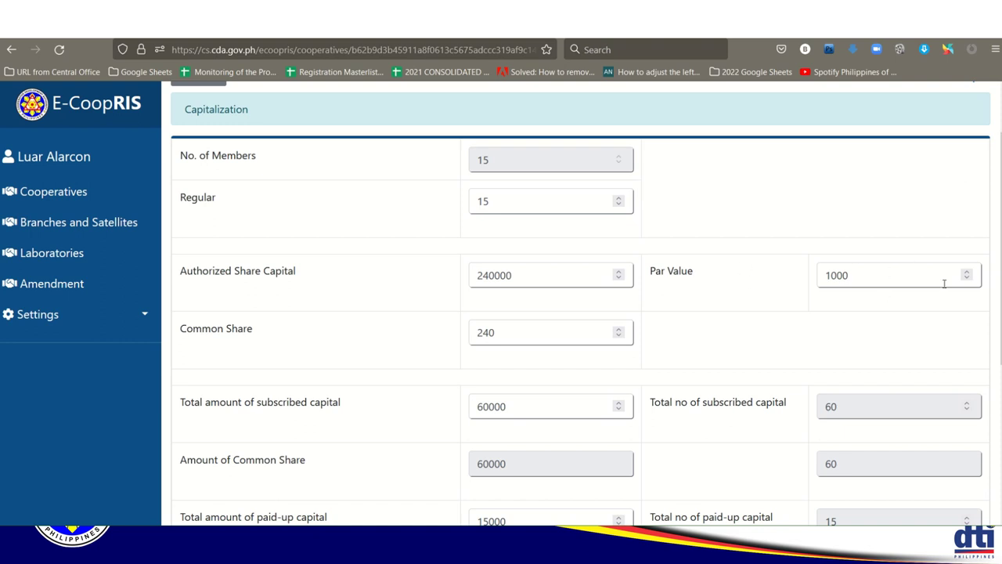
left_click_drag(930, 283, 764, 282)
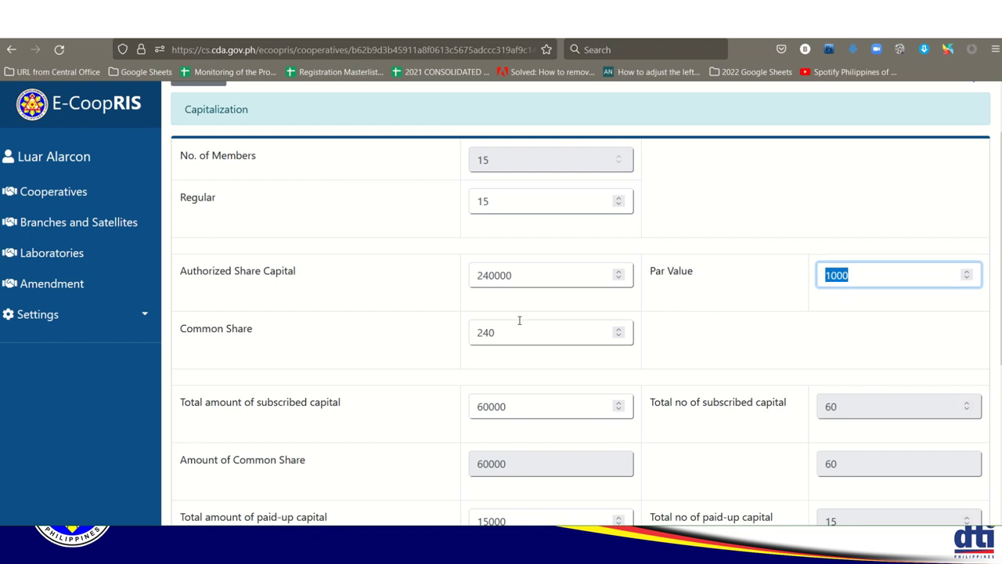
scroll(619, 277, "down", 2)
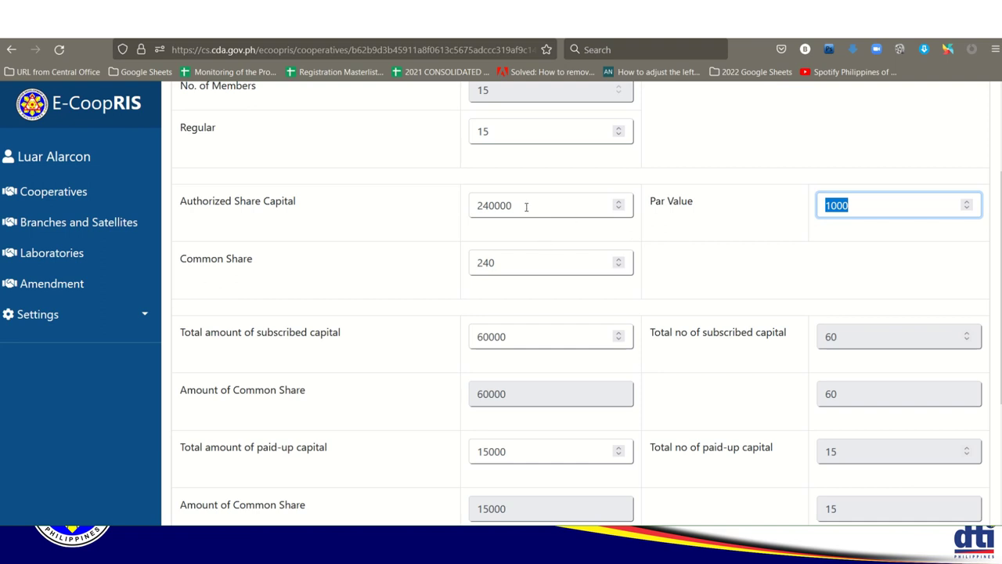
scroll(546, 289, "down", 2)
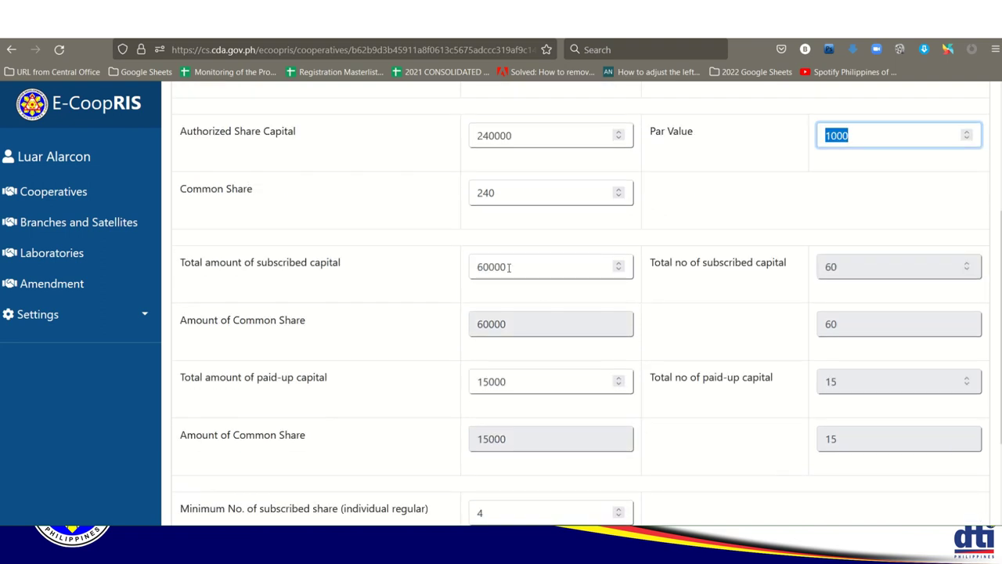
scroll(352, 202, "up", 2)
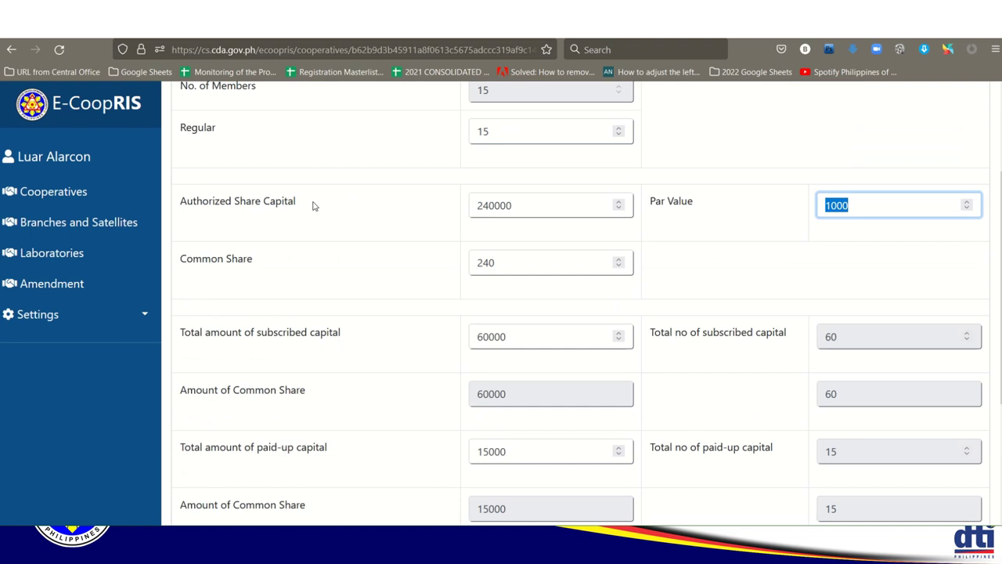
left_click_drag(312, 206, 164, 205)
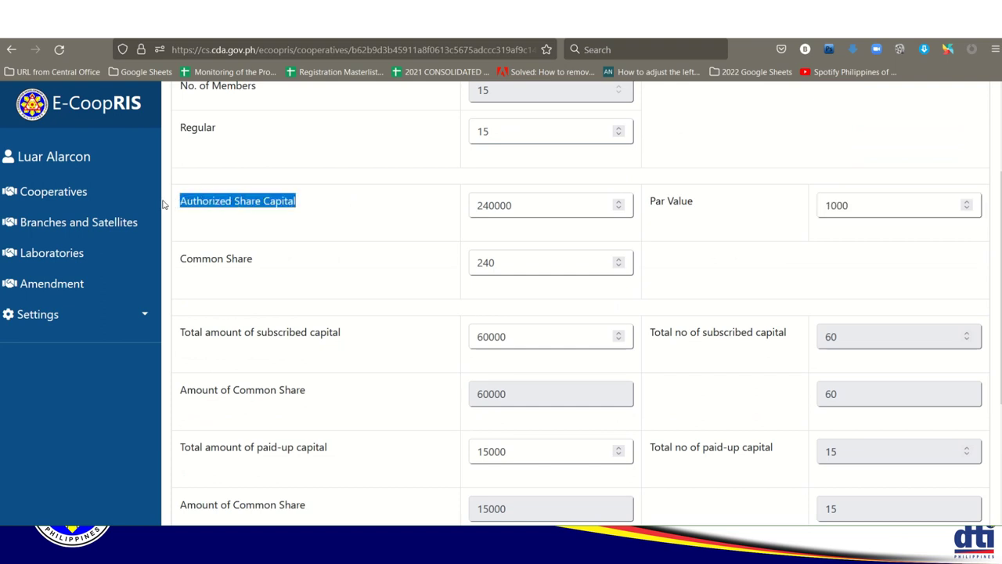
scroll(320, 347, "down", 2)
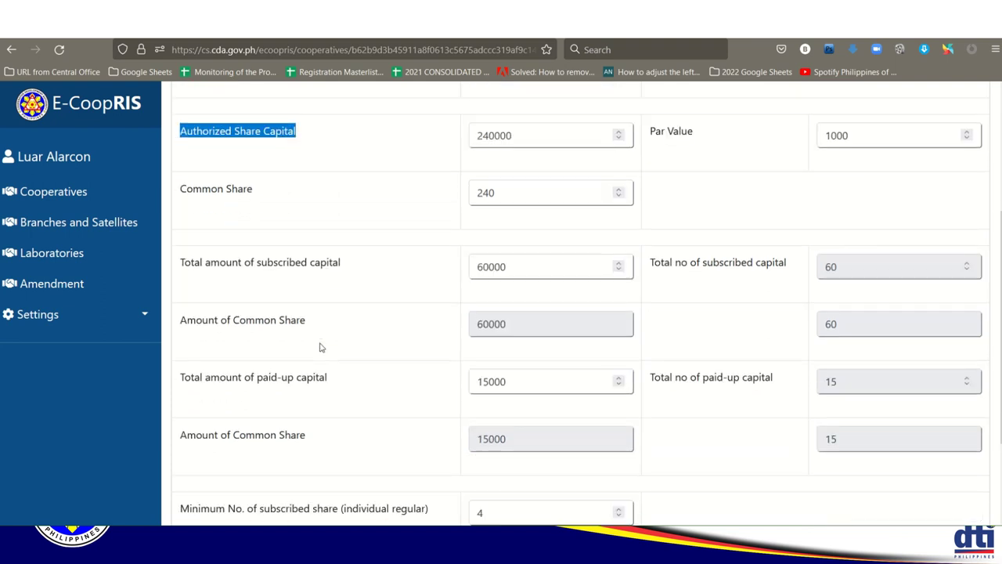
left_click(314, 327)
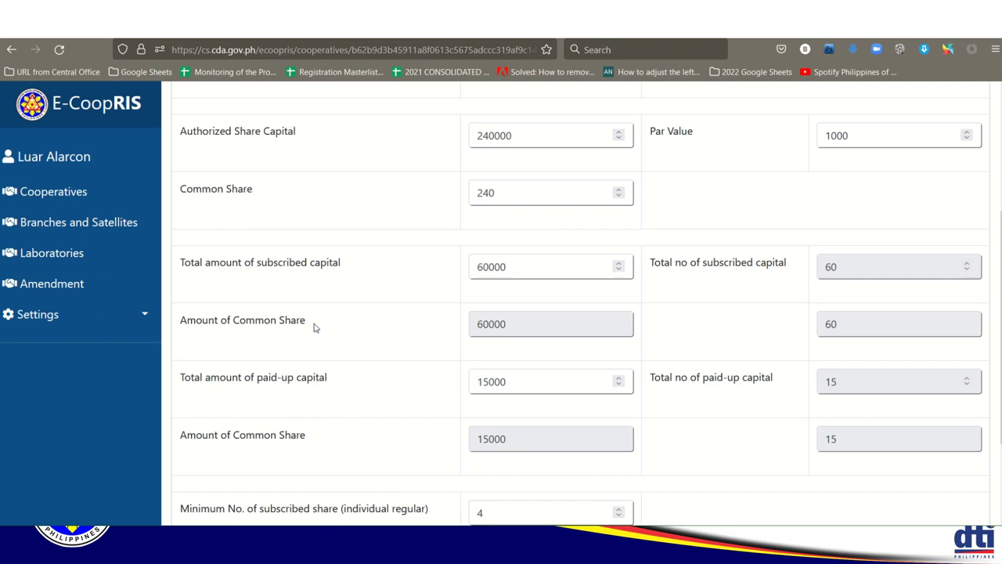
left_click_drag(347, 273, 180, 274)
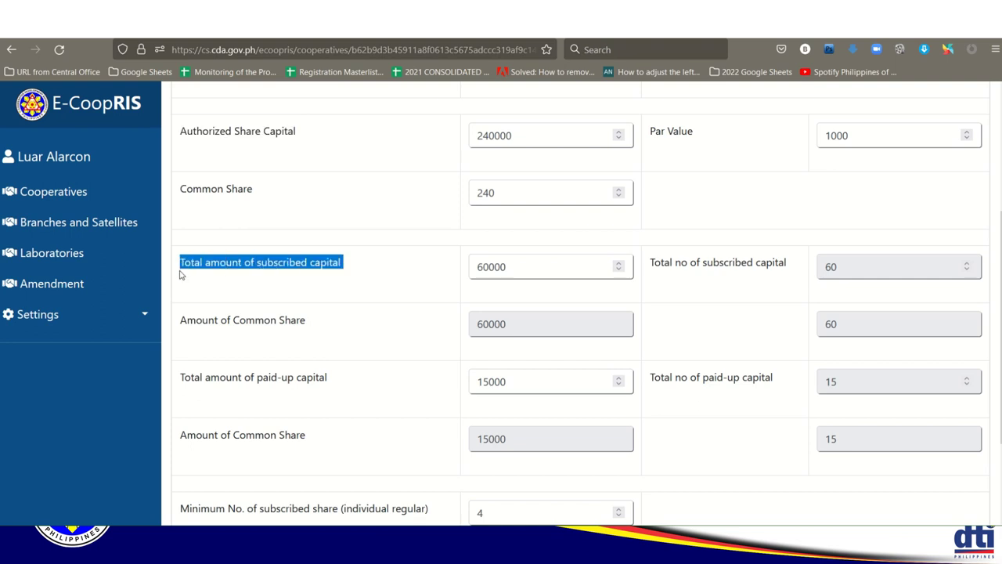
scroll(329, 285, "down", 4)
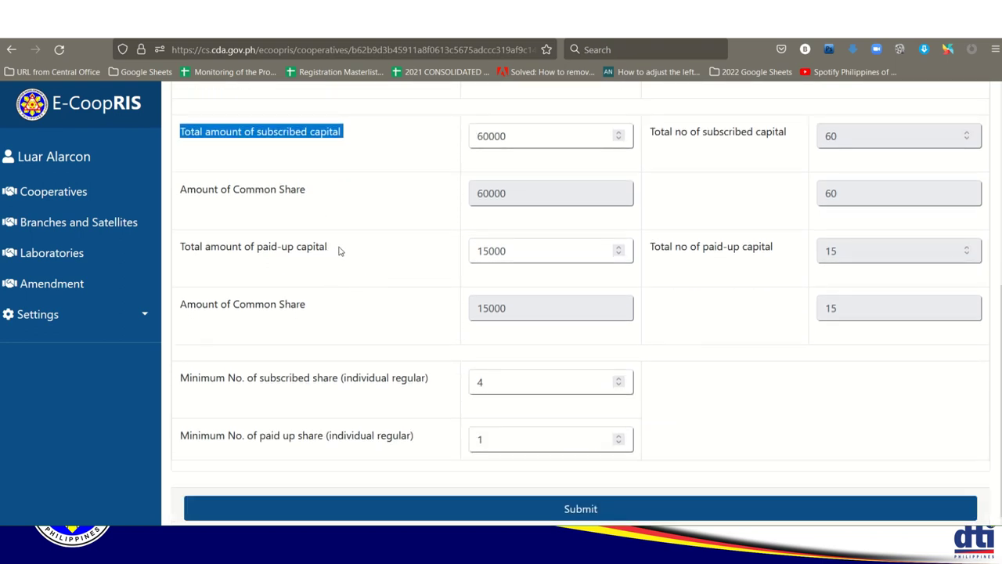
left_click_drag(339, 250, 176, 256)
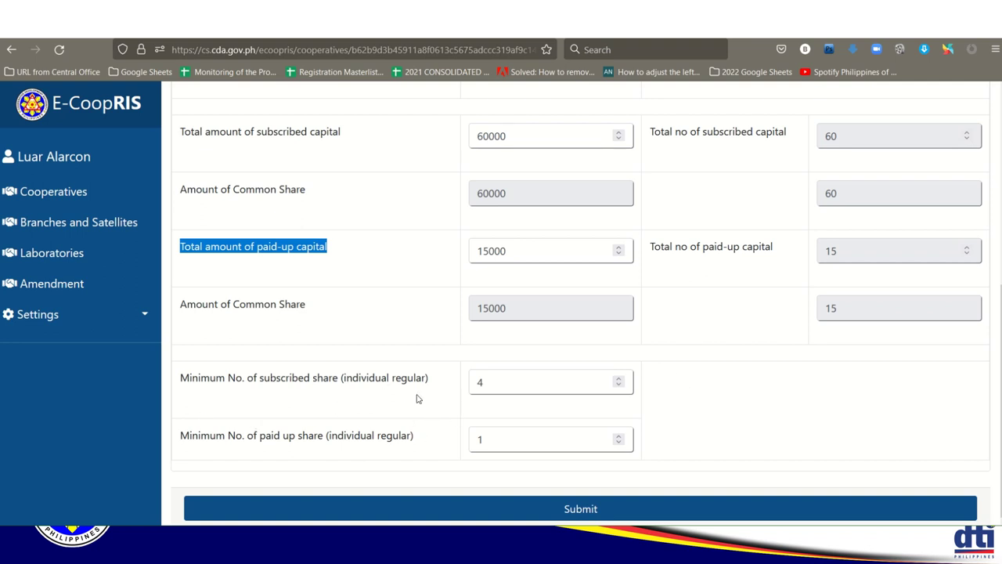
left_click_drag(431, 380, 170, 396)
left_click_drag(419, 435, 177, 456)
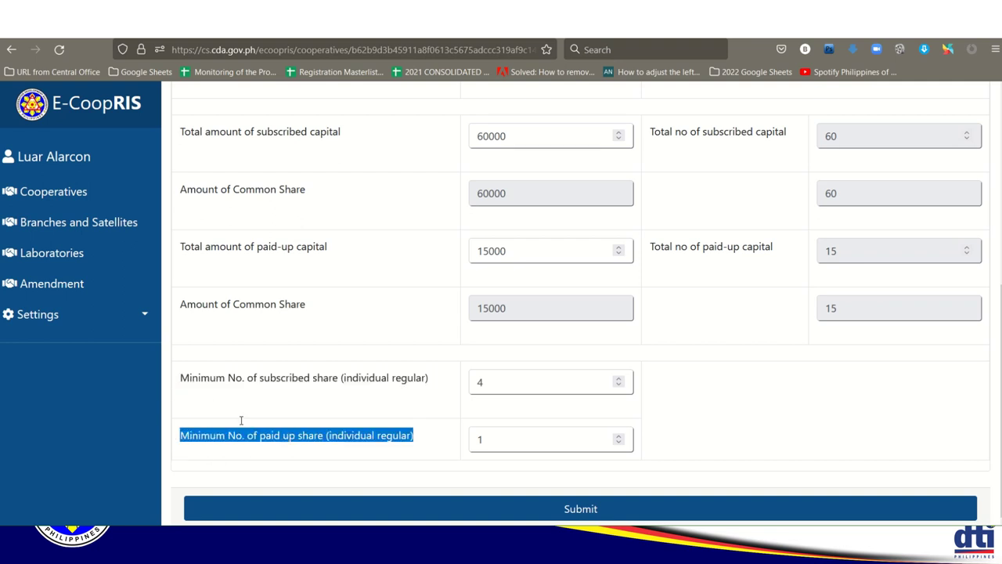
scroll(441, 290, "up", 5)
scroll(443, 292, "down", 1)
scroll(441, 292, "down", 1)
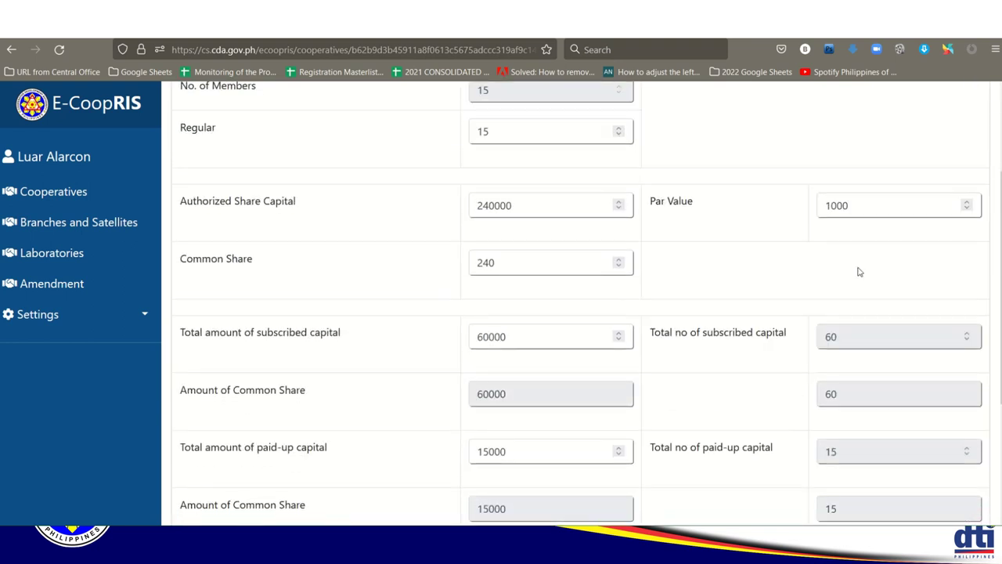
scroll(754, 271, "down", 1)
scroll(754, 266, "up", 1)
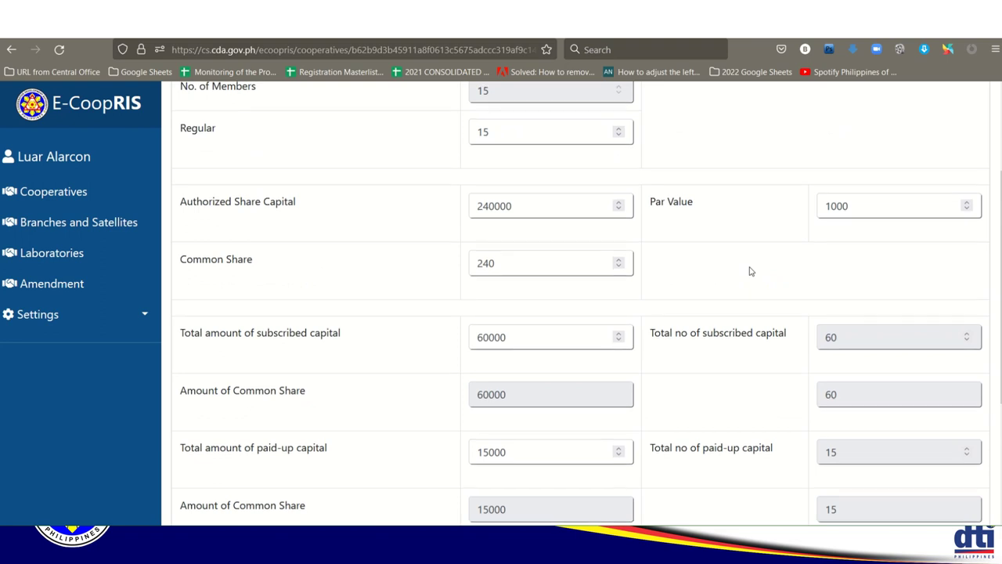
scroll(750, 269, "up", 2)
scroll(750, 266, "down", 3)
scroll(740, 273, "up", 3)
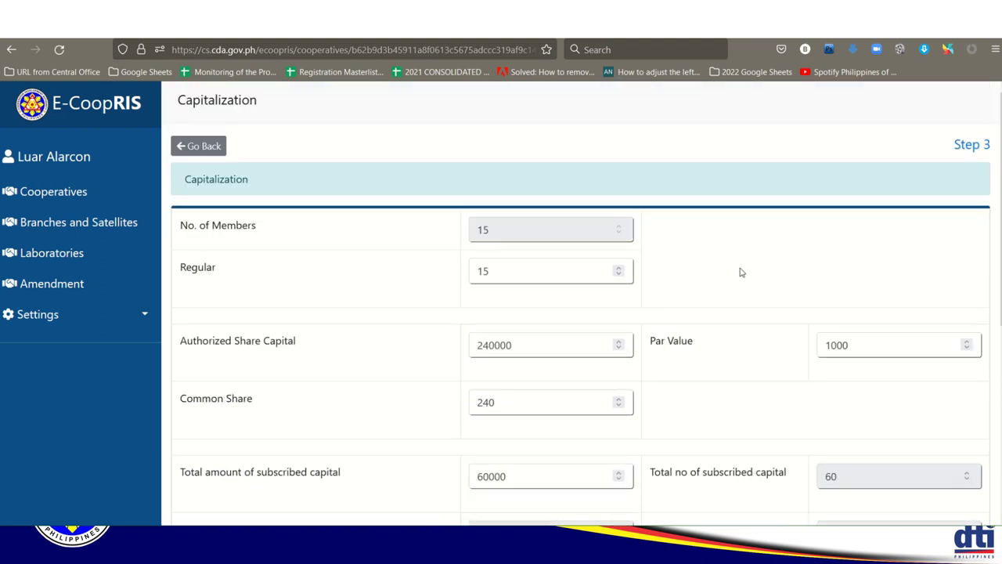
scroll(760, 259, "down", 1)
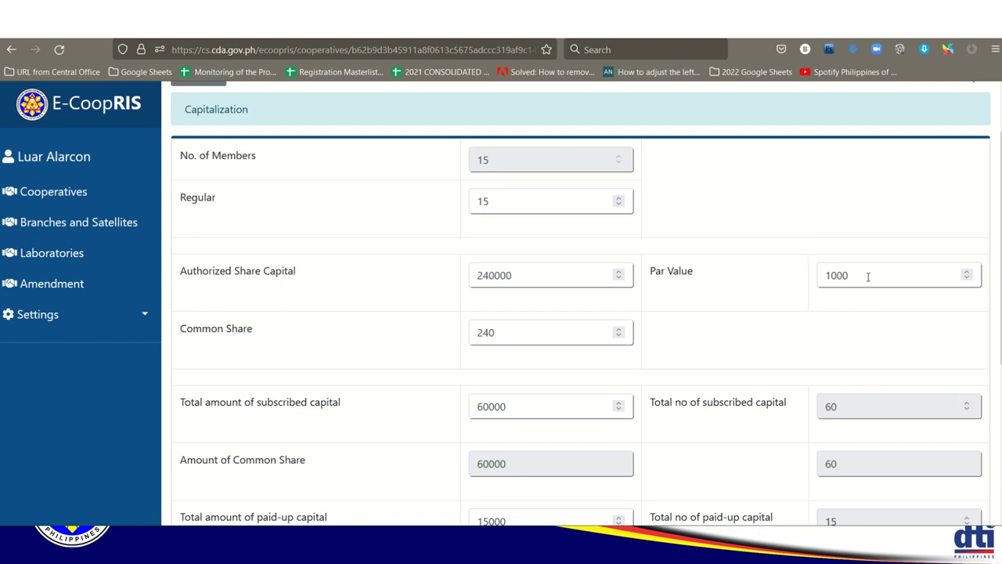
scroll(783, 288, "down", 3)
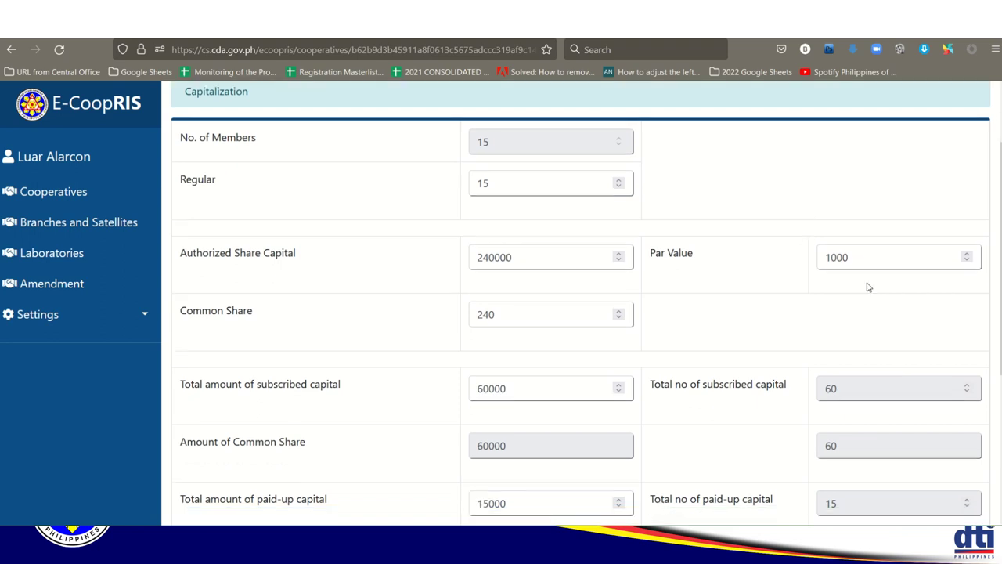
scroll(629, 288, "up", 2)
scroll(580, 271, "up", 2)
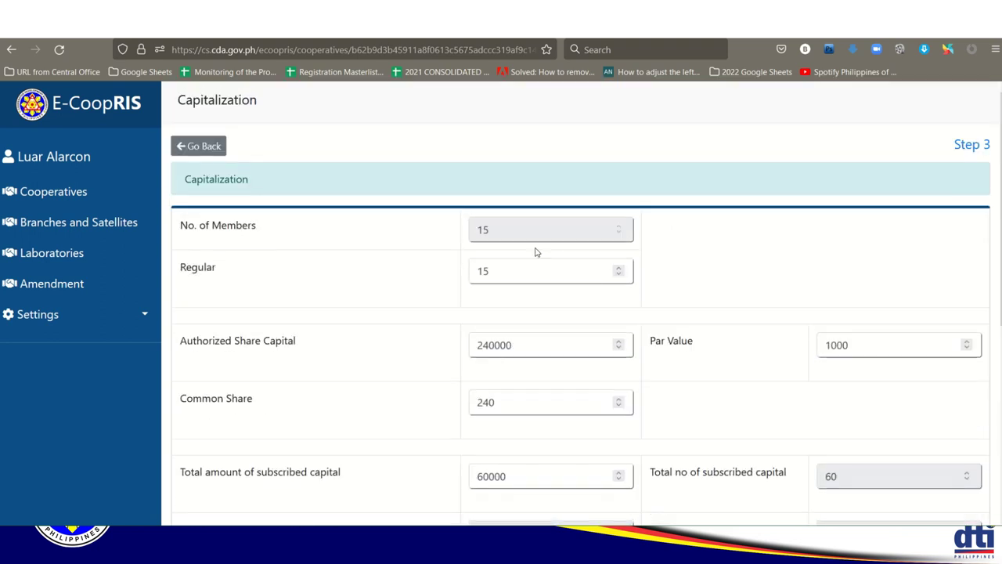
scroll(404, 268, "down", 4)
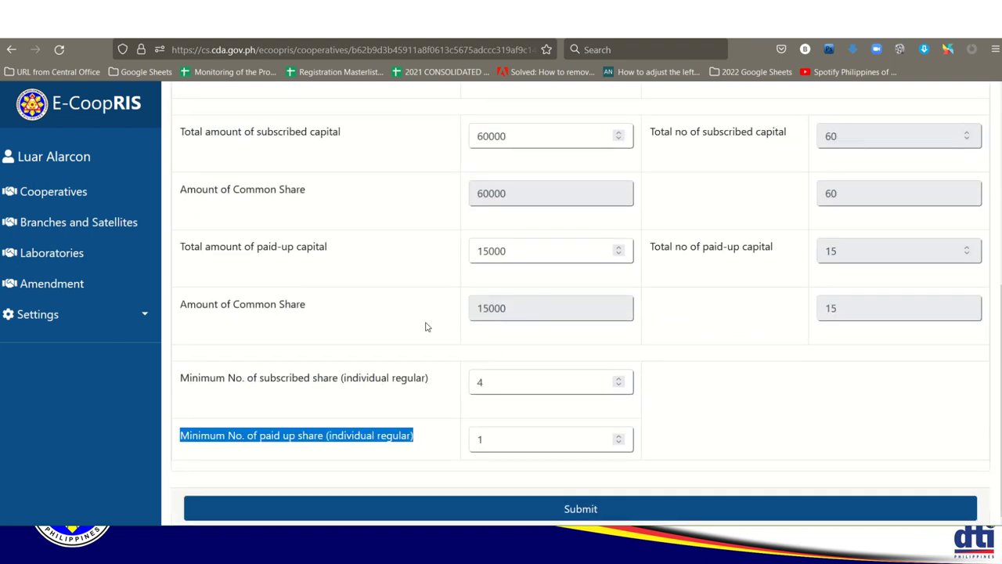
left_click(505, 250)
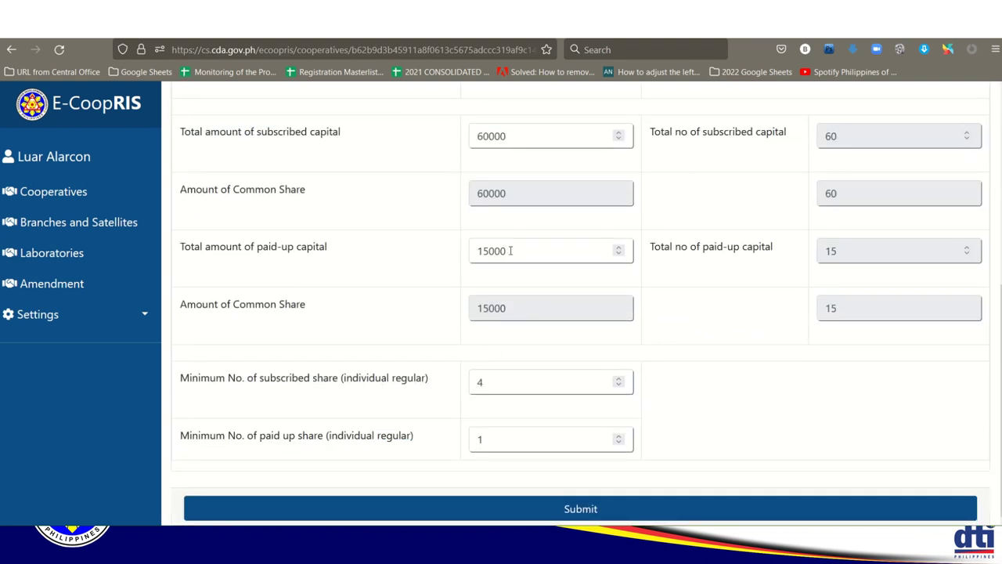
double_click(511, 250)
left_click_drag(327, 247, 166, 249)
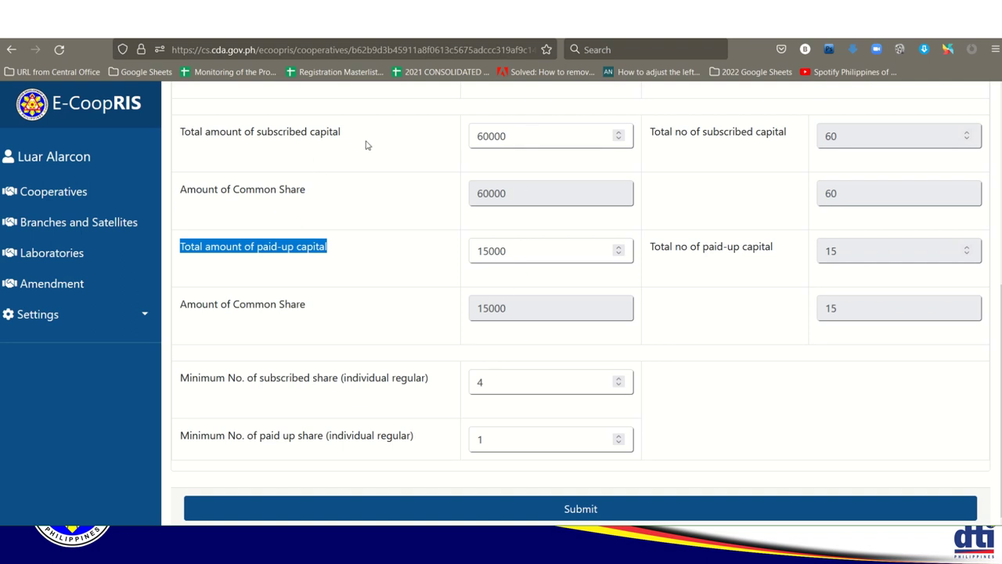
left_click_drag(366, 140, 159, 136)
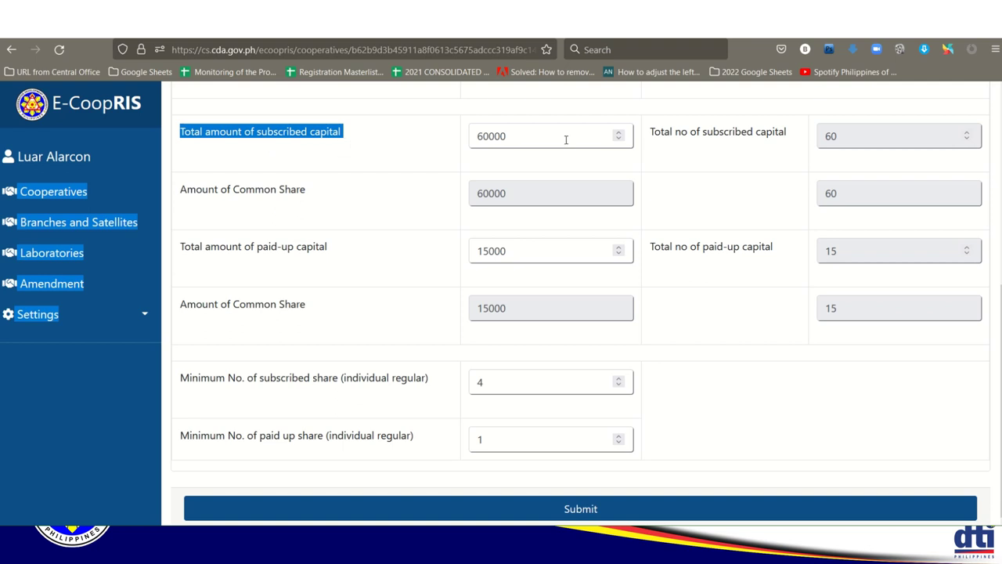
left_click(378, 152)
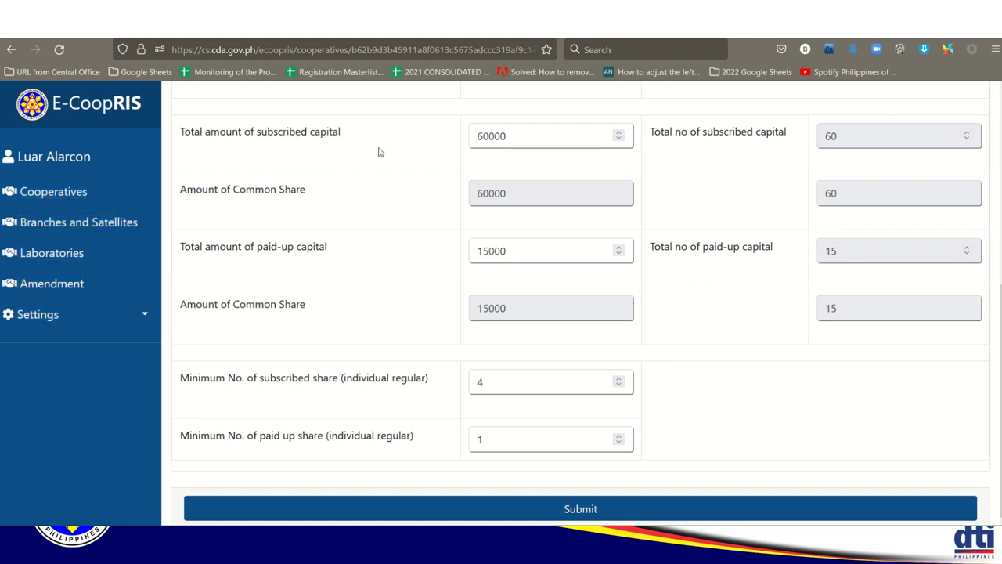
scroll(379, 152, "up", 1)
scroll(380, 157, "up", 1)
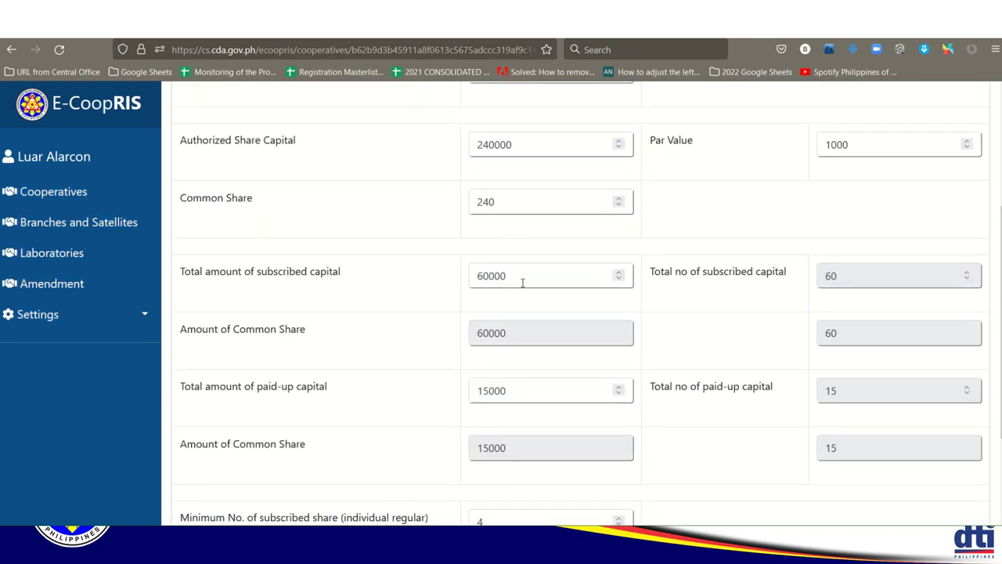
scroll(395, 283, "up", 1)
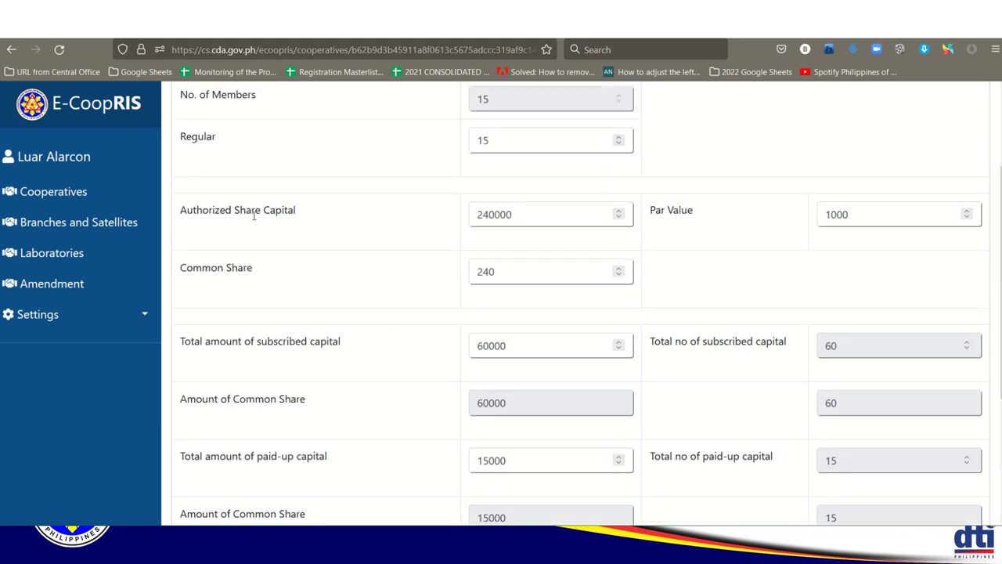
scroll(472, 365, "down", 1)
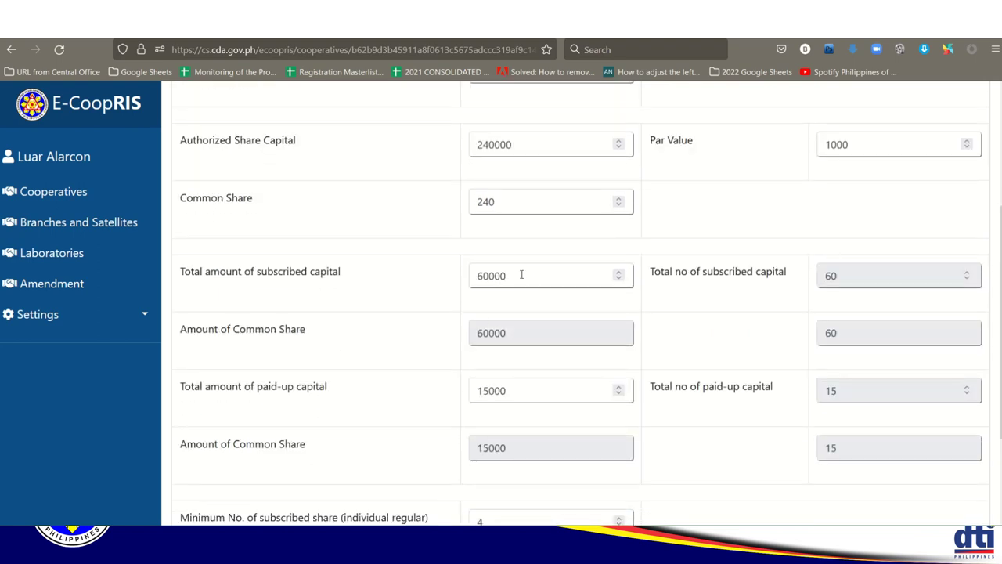
left_click_drag(506, 276, 472, 277)
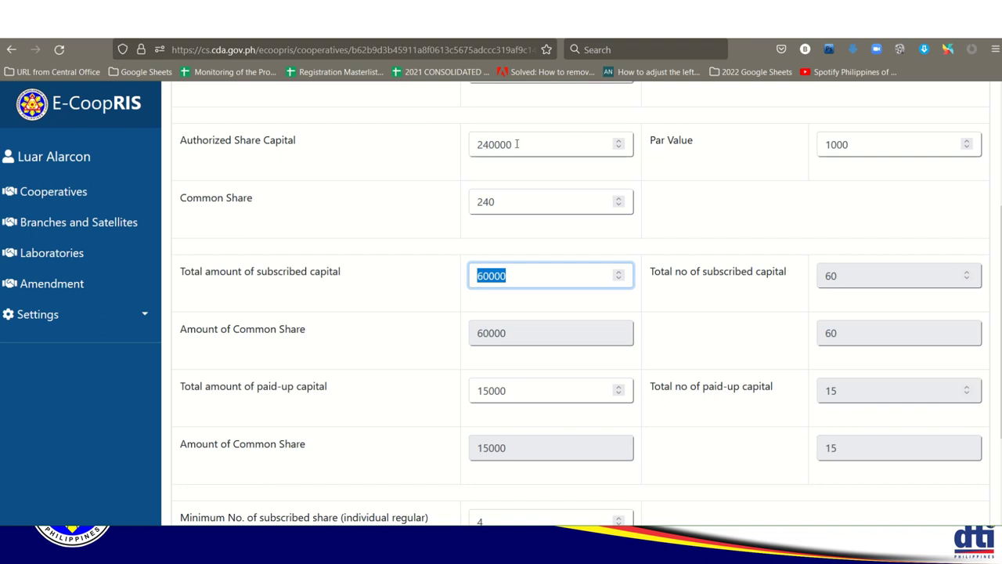
left_click(235, 143)
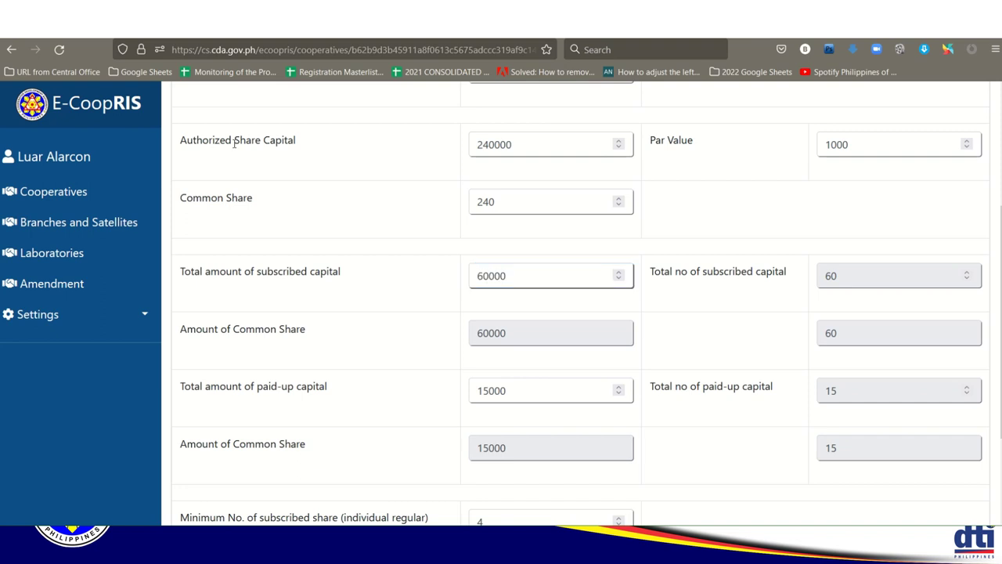
left_click_drag(234, 142, 24, 196)
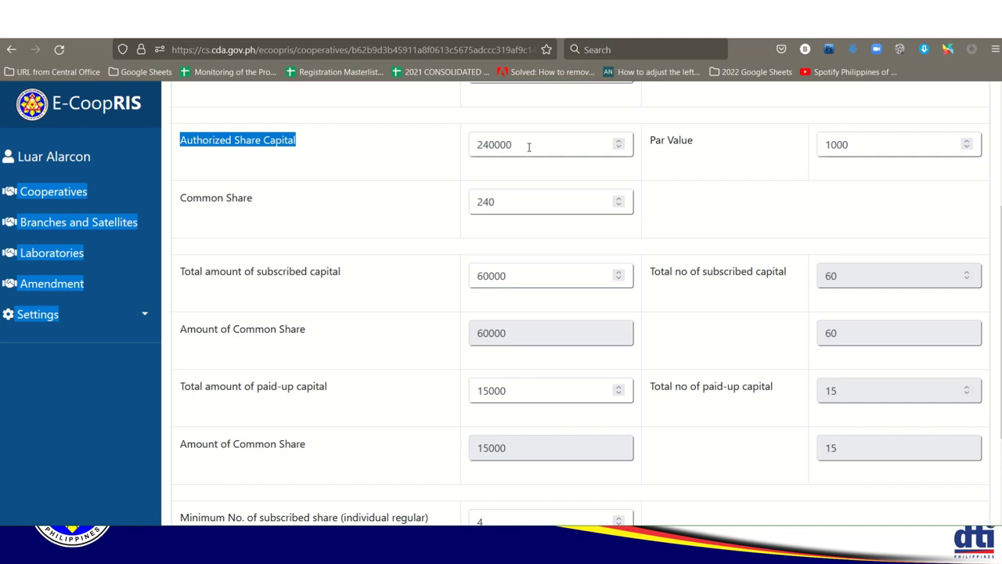
left_click_drag(276, 204, 170, 201)
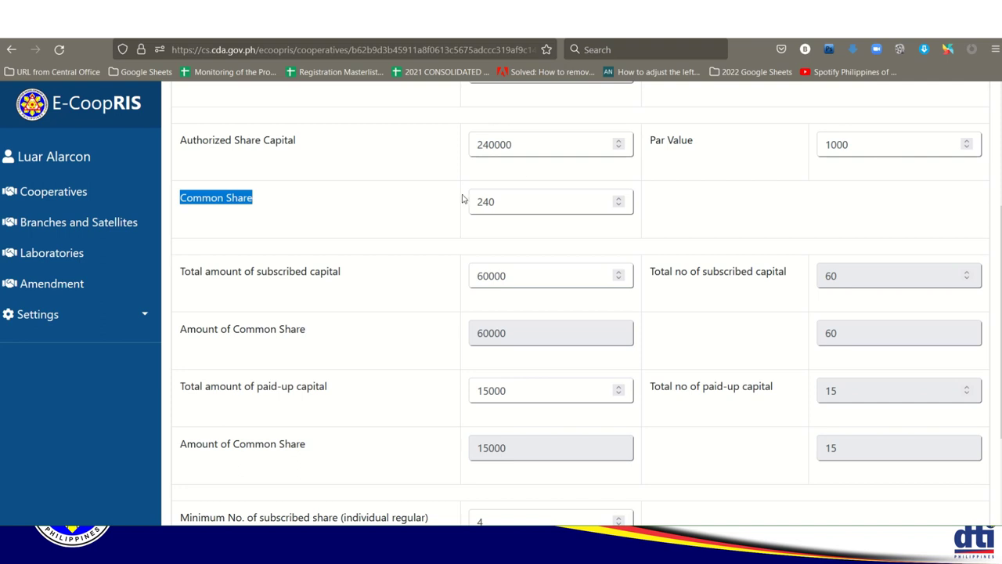
left_click_drag(520, 201, 455, 202)
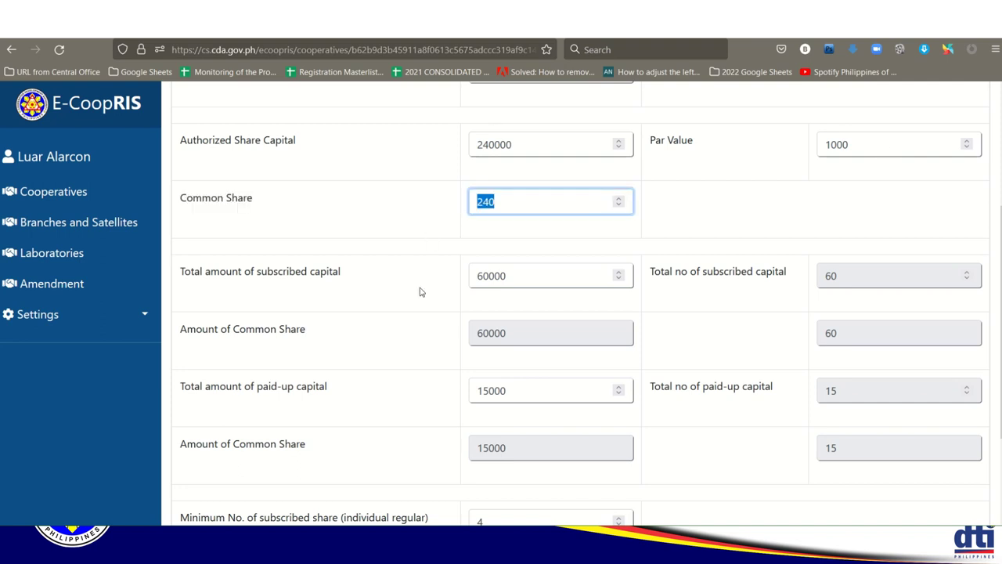
scroll(543, 352, "down", 1)
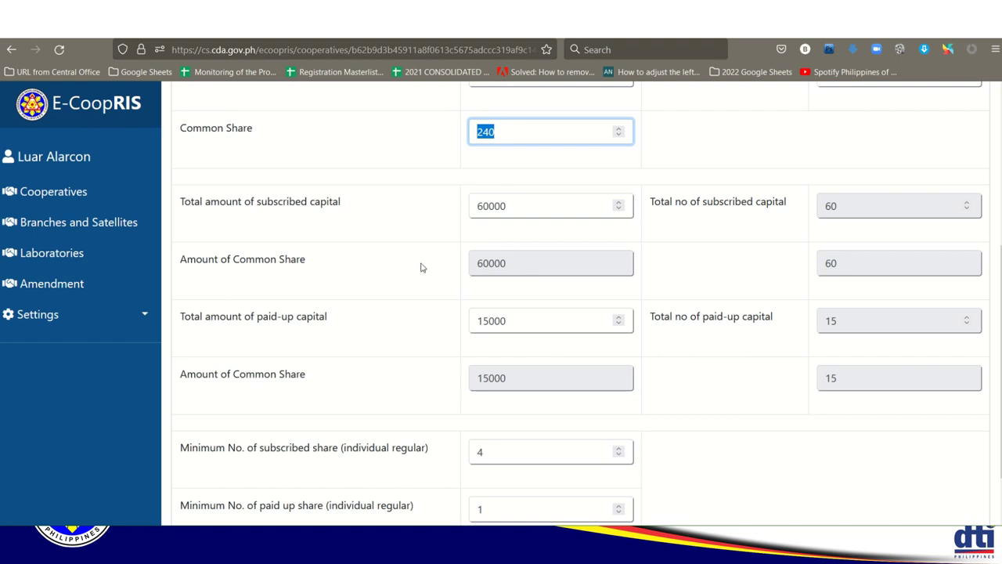
double_click(867, 261)
scroll(695, 283, "down", 1)
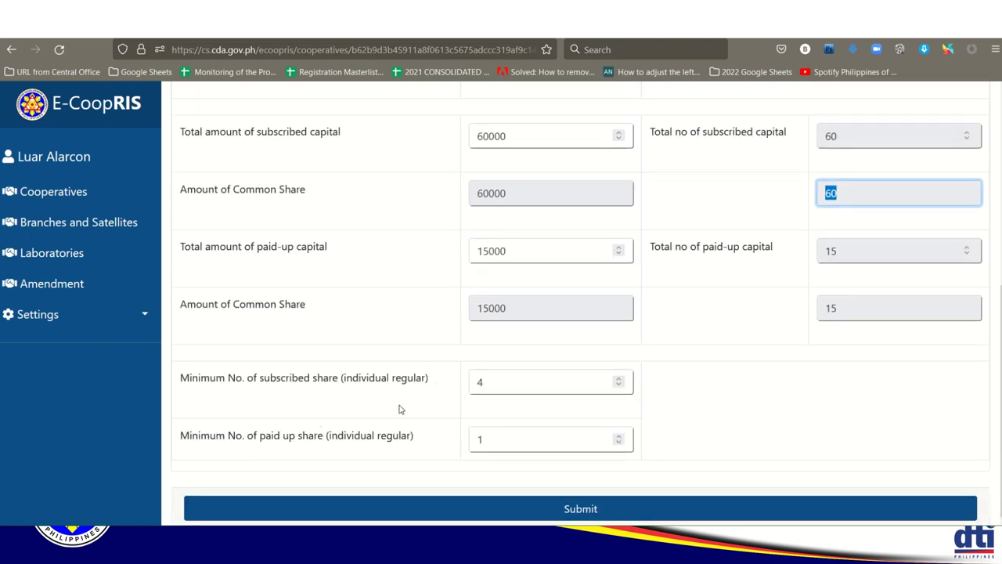
double_click(479, 438)
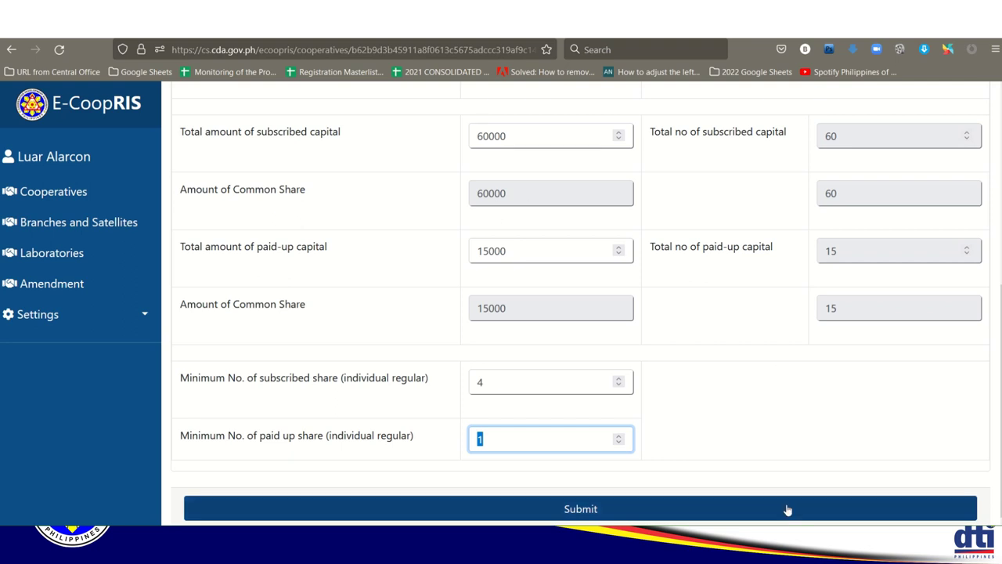
scroll(778, 454, "up", 5)
scroll(845, 376, "down", 3)
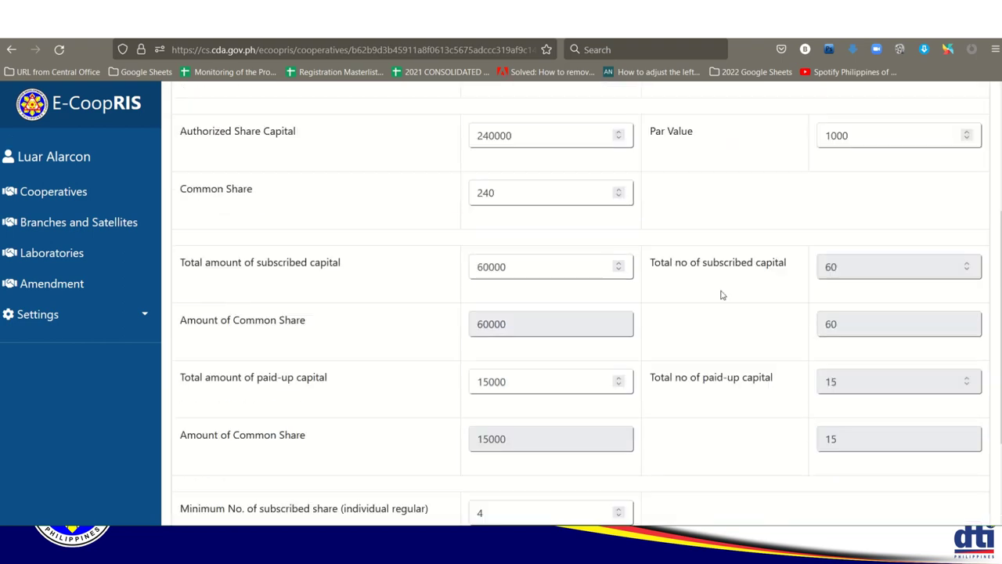
scroll(720, 291, "up", 3)
Step: Return to the registration steps and open the Step 4 cooperators list
left_click(179, 154)
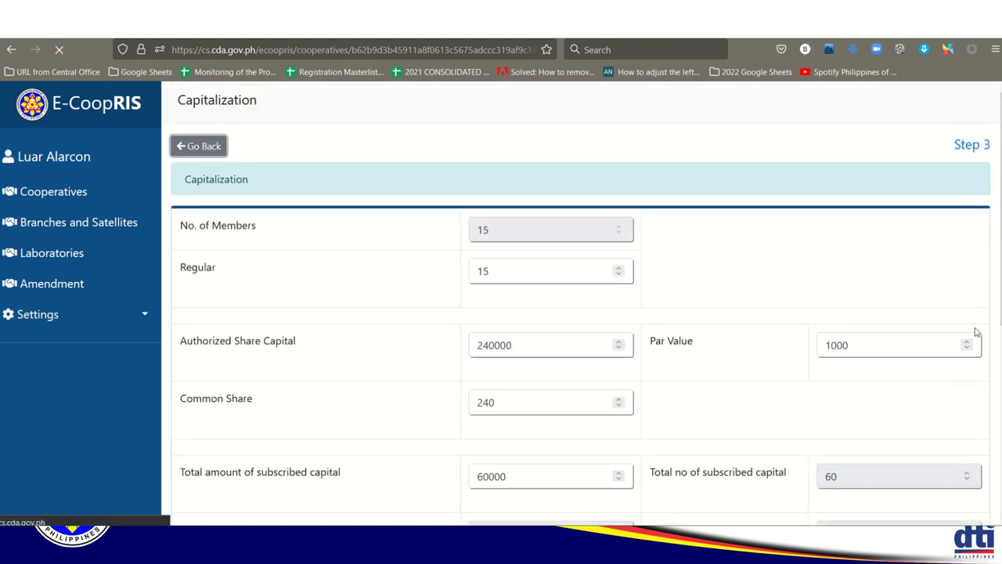
scroll(611, 391, "down", 1)
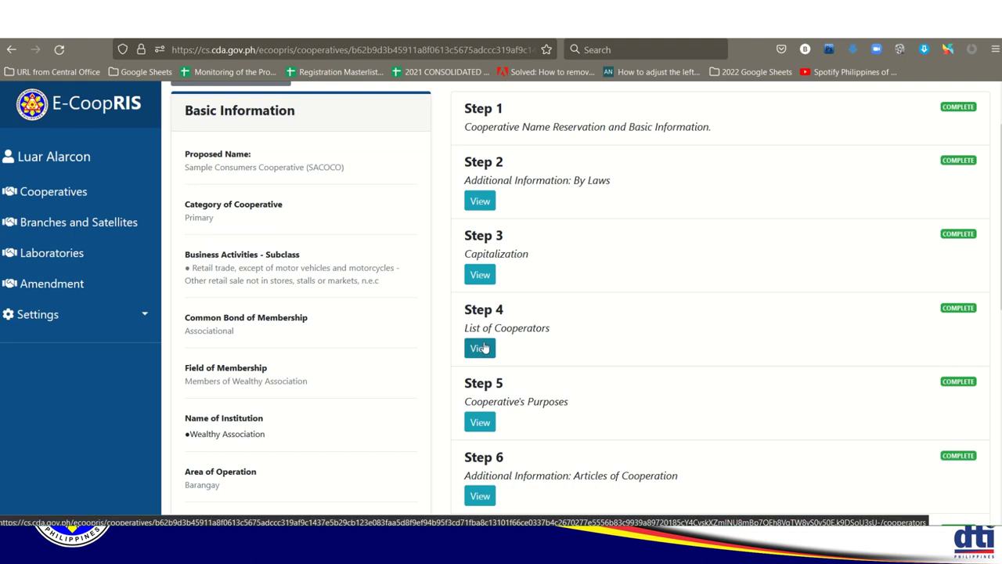
left_click(483, 347)
scroll(693, 203, "down", 1)
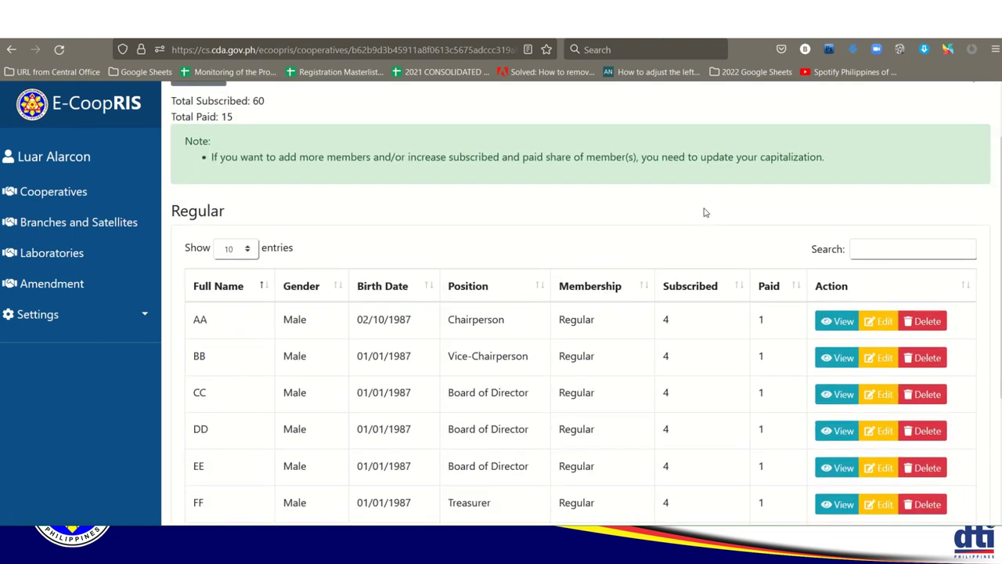
scroll(704, 212, "down", 2)
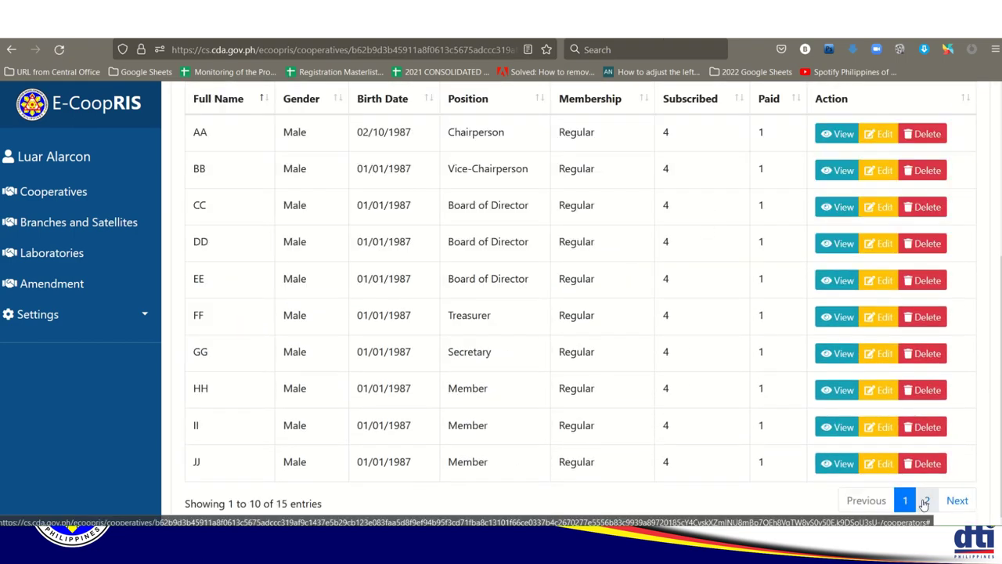
scroll(979, 172, "up", 2)
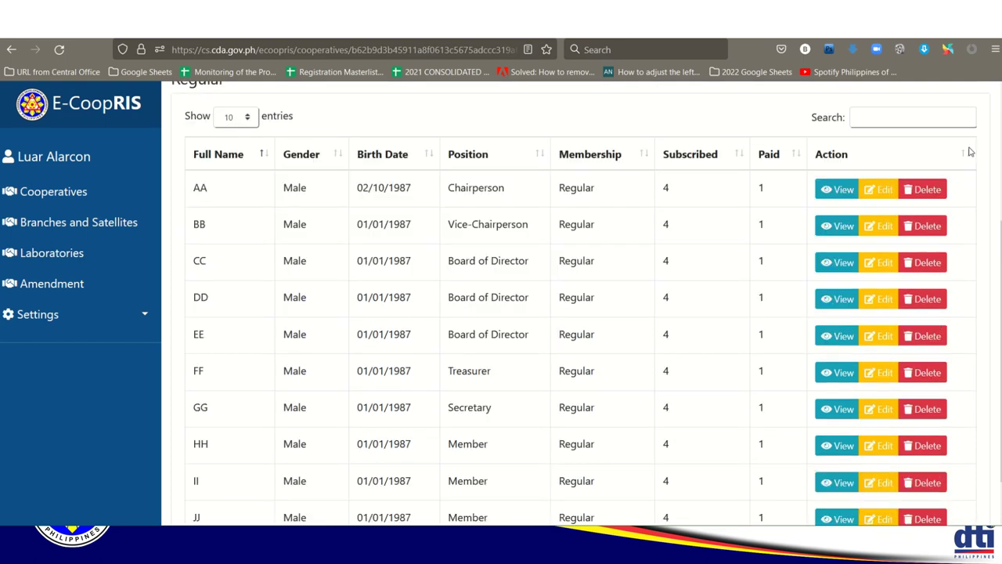
Step: Delete the chairperson's record and confirm totals of 56 subscribed and 14 paid shares
left_click(923, 203)
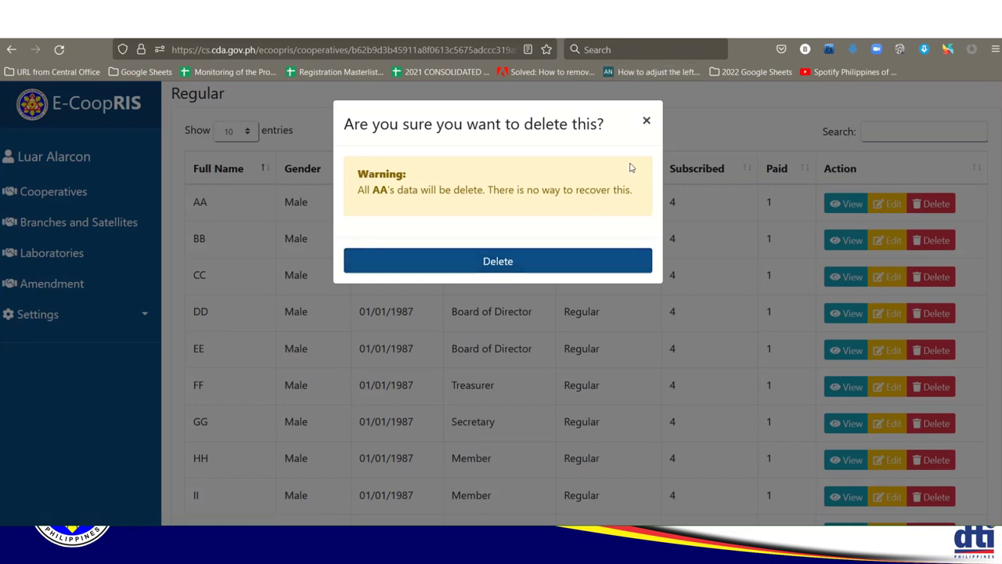
left_click(530, 260)
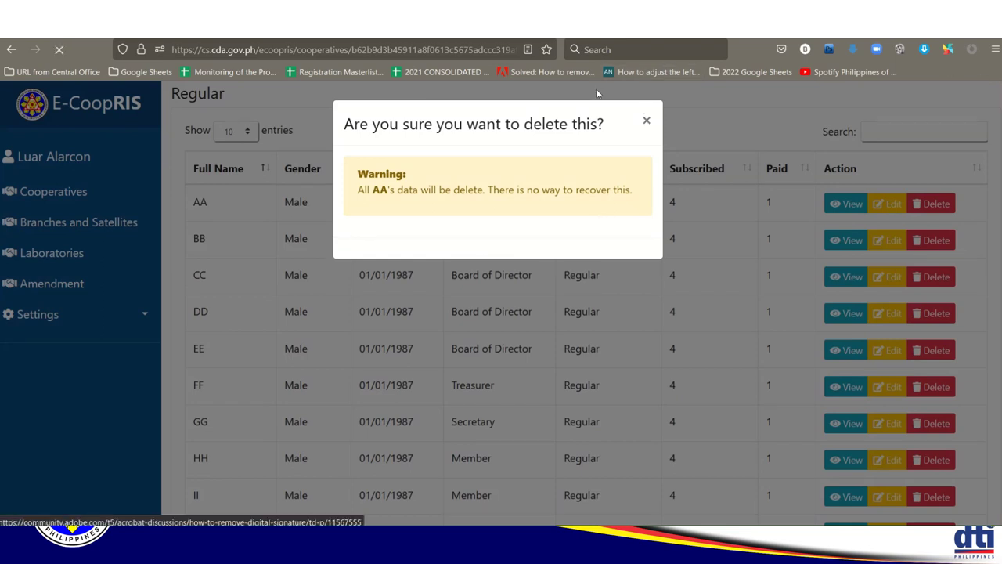
scroll(669, 280, "down", 2)
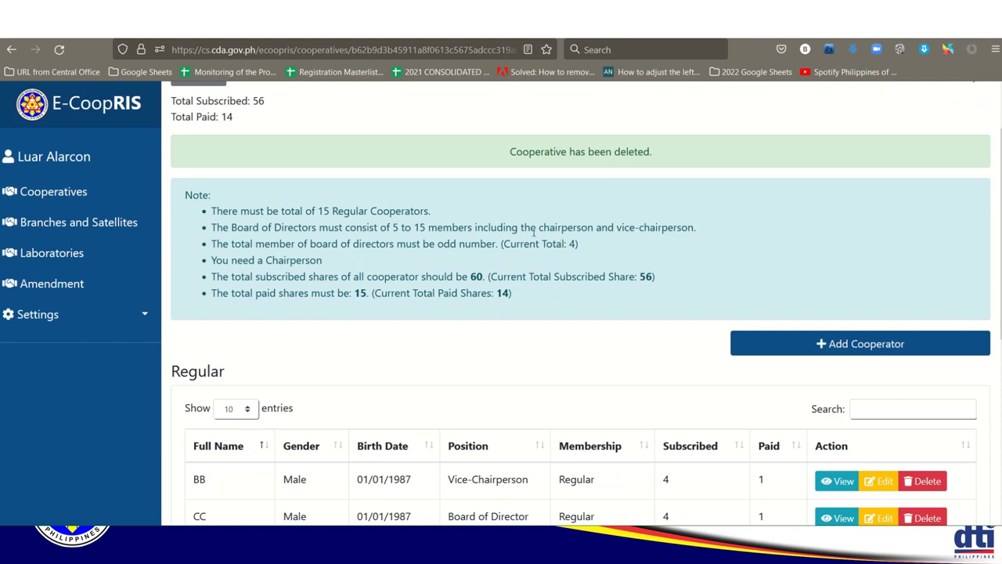
scroll(533, 235, "up", 2)
scroll(533, 235, "down", 1)
scroll(863, 230, "down", 2)
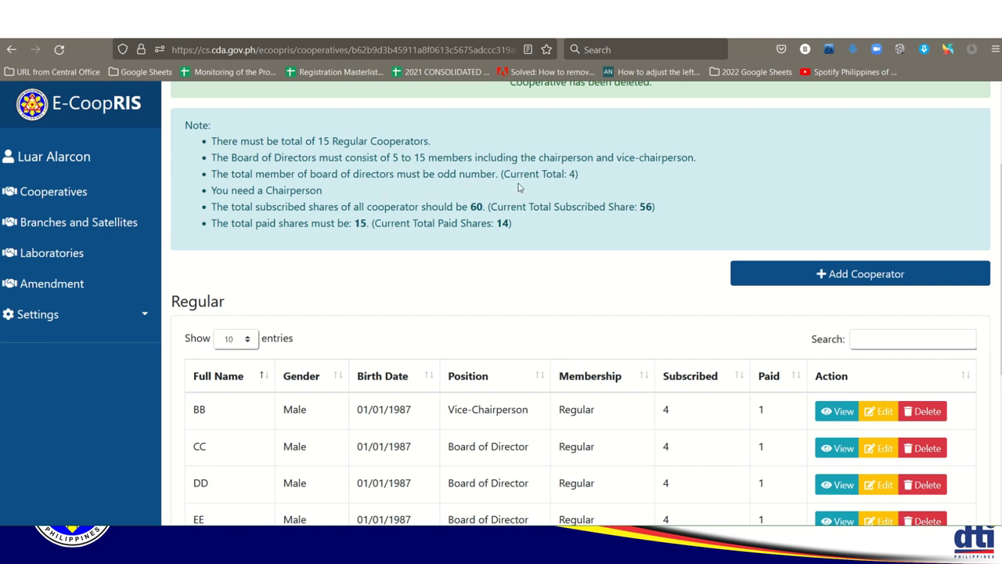
left_click(790, 277)
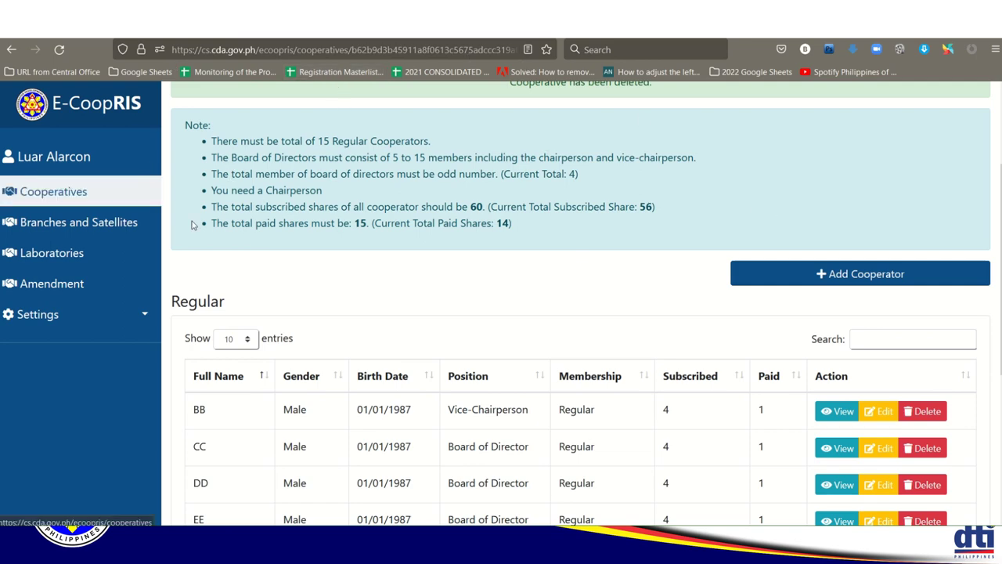
scroll(521, 340, "down", 2)
scroll(380, 297, "up", 3)
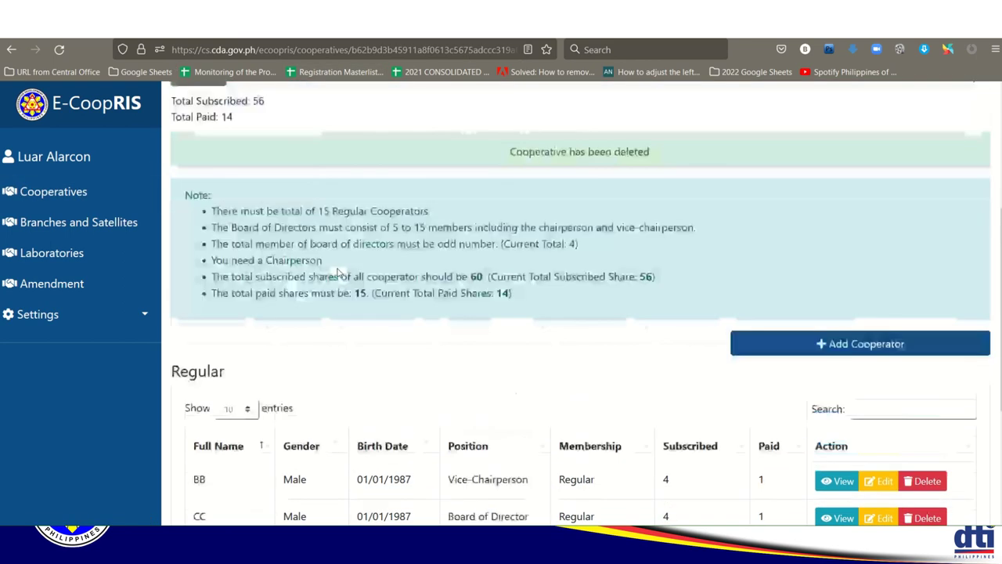
scroll(338, 272, "down", 3)
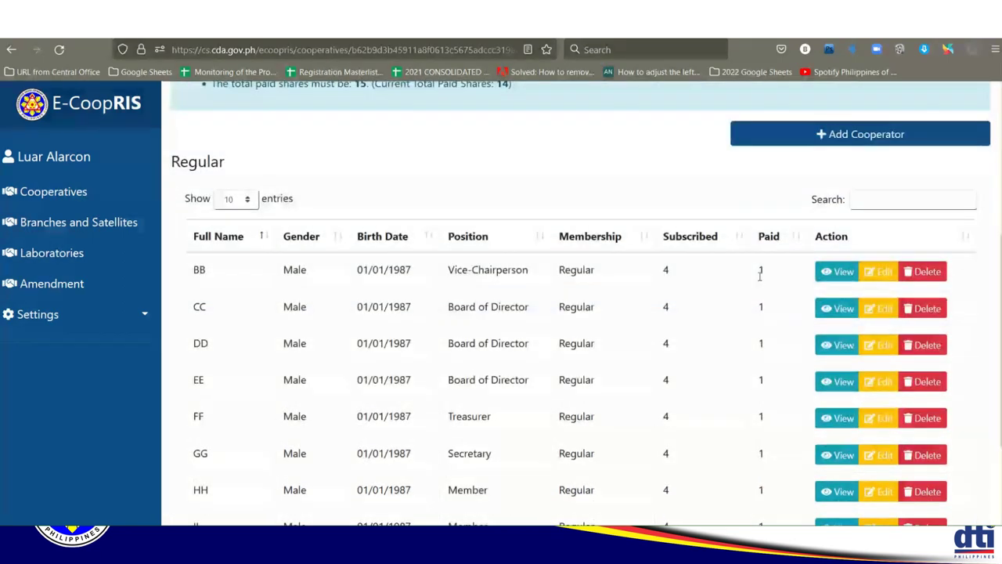
scroll(636, 303, "down", 2)
scroll(634, 305, "up", 3)
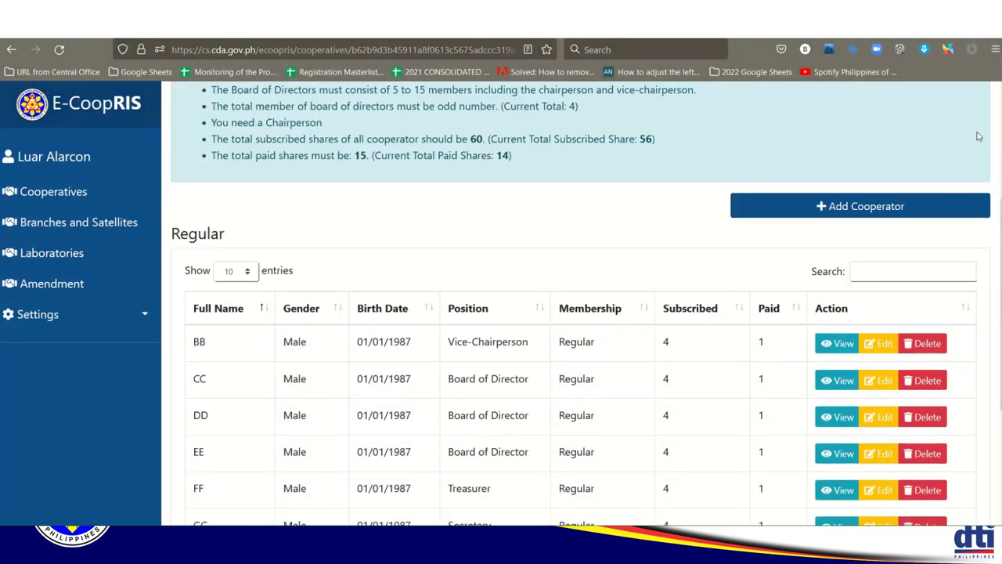
Step: Start a new cooperator with position Chairperson and Regular membership
left_click(898, 208)
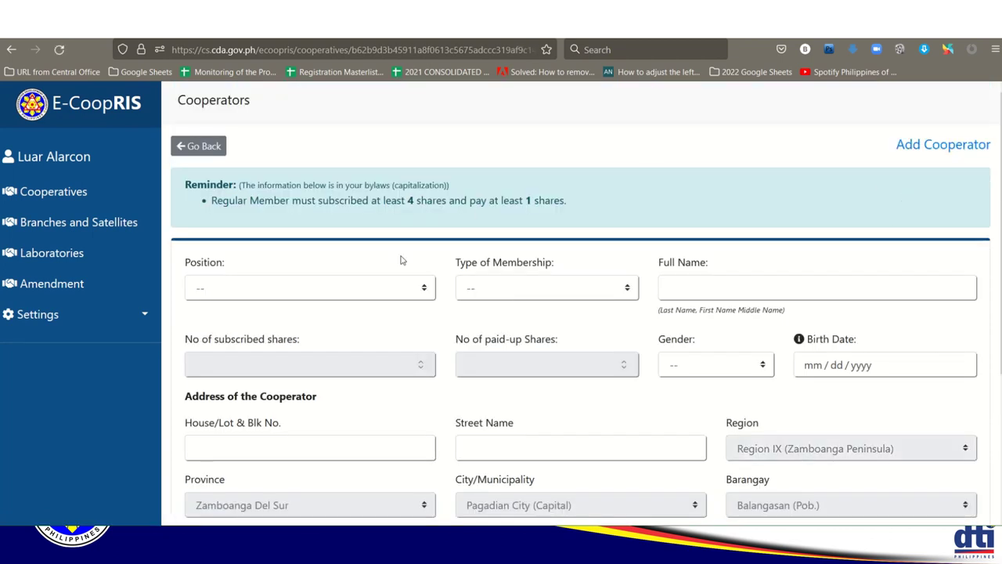
left_click(357, 298)
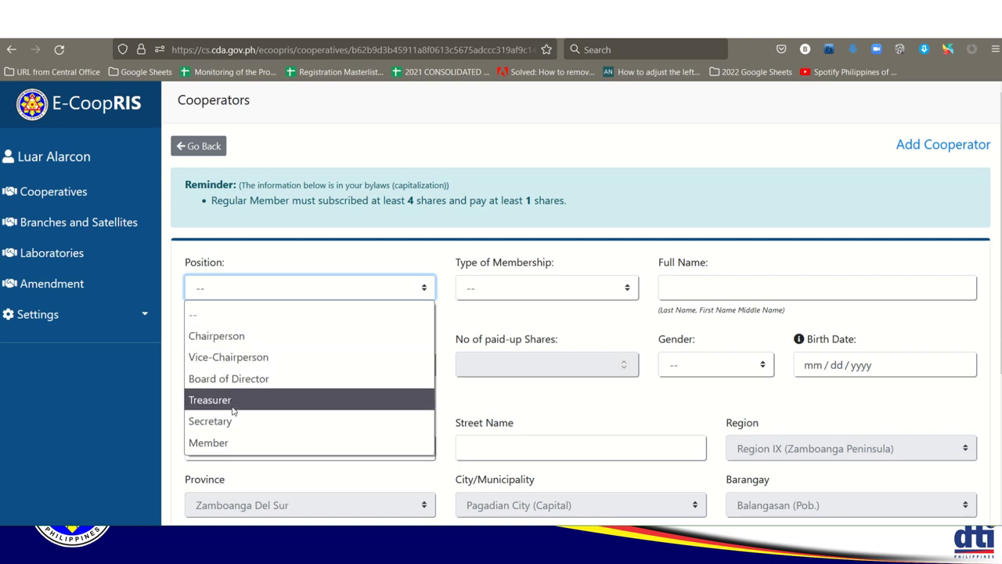
left_click(247, 341)
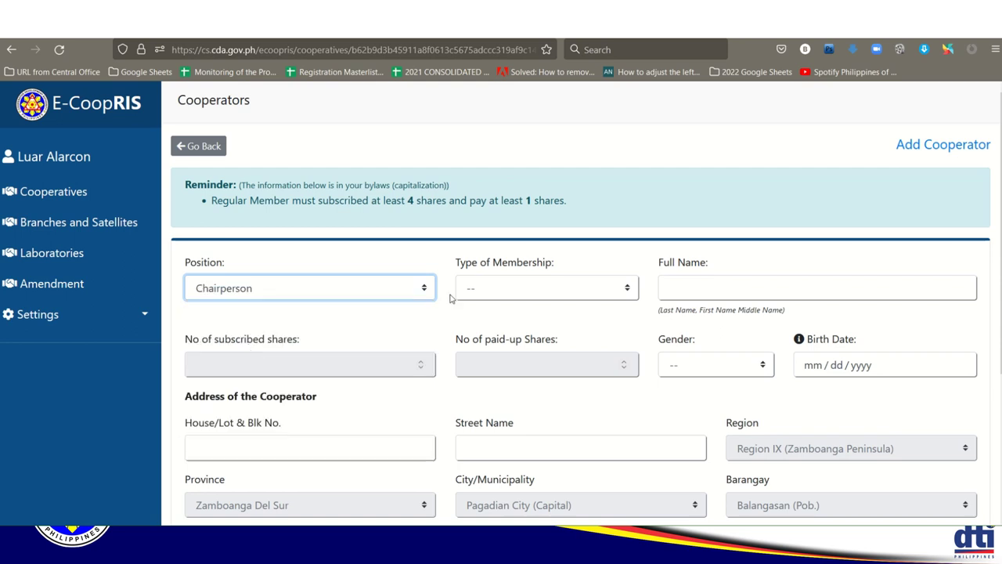
left_click(526, 287)
left_click(514, 338)
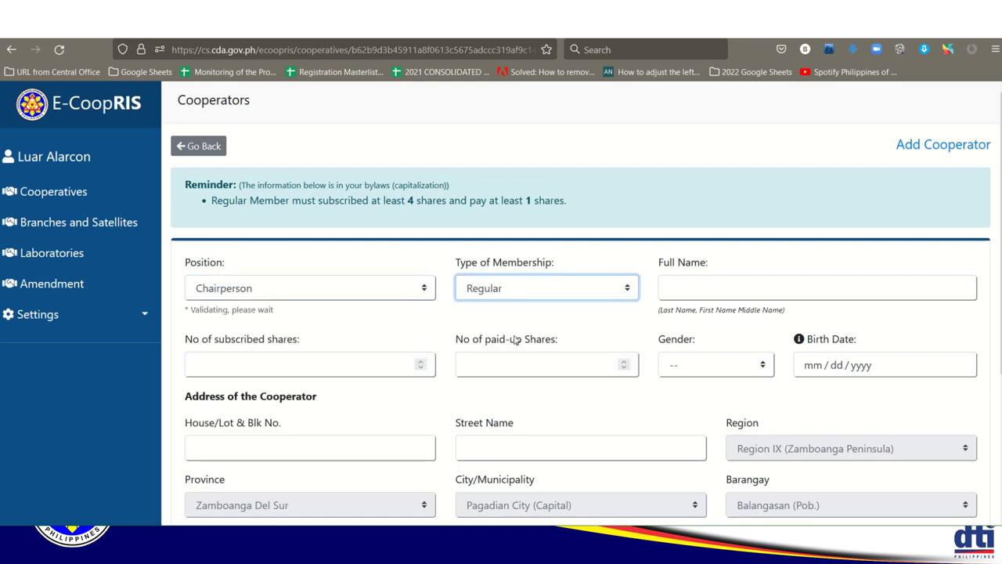
Step: Enter the cooperator's full name, 4 subscribed shares and 1 paid-up share
left_click(695, 290)
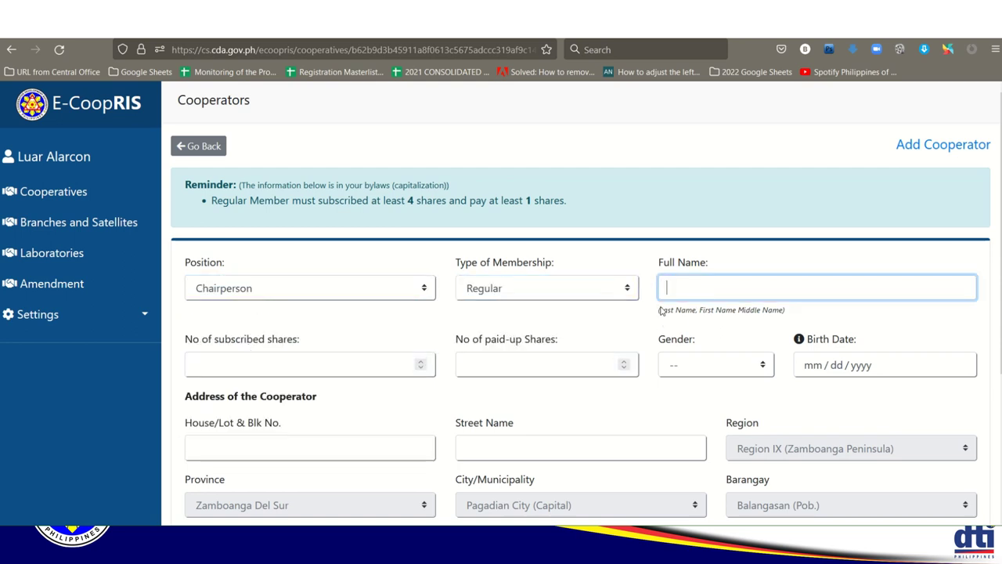
left_click_drag(686, 310, 847, 324)
left_click(847, 324)
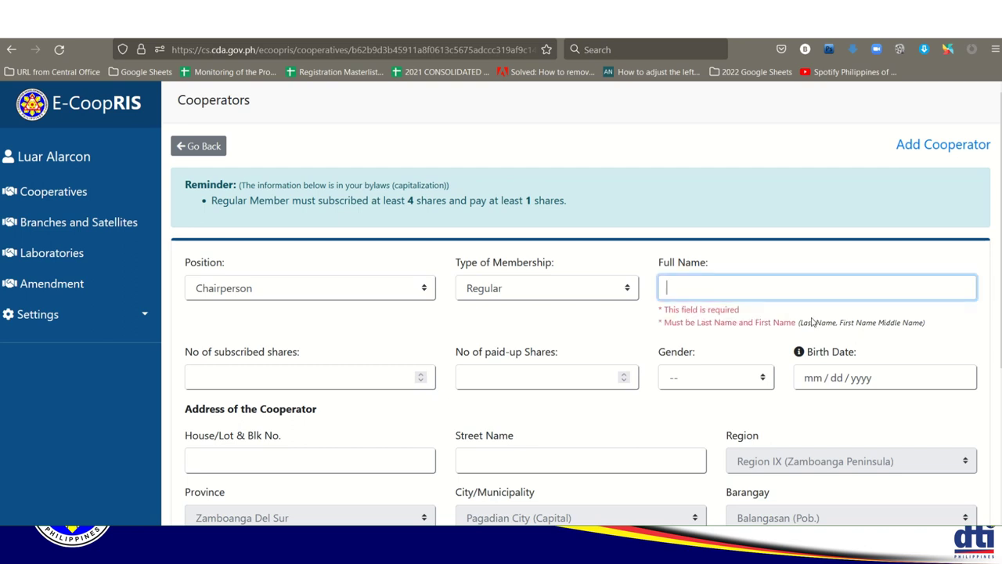
left_click(809, 329)
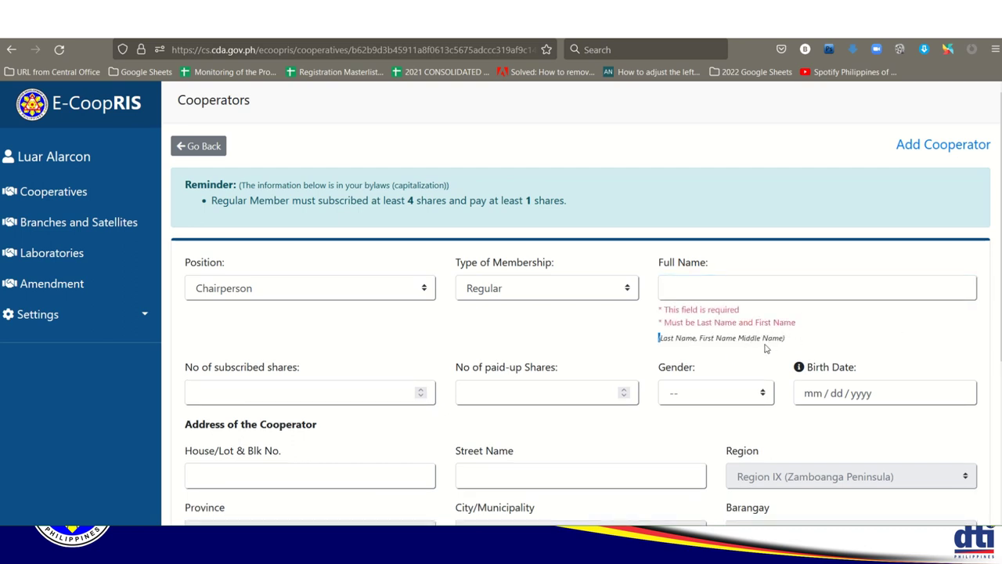
left_click(693, 284)
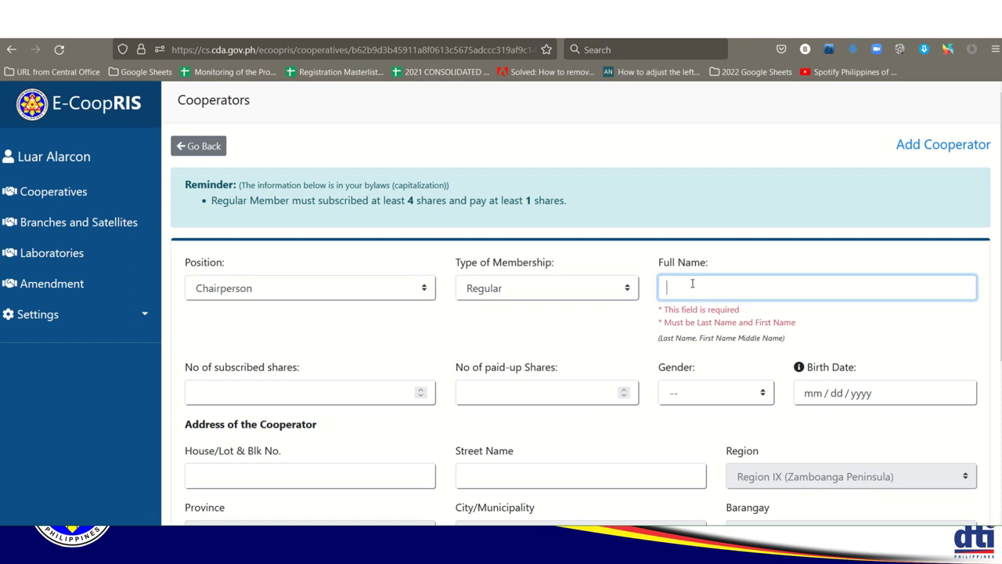
type("AA")
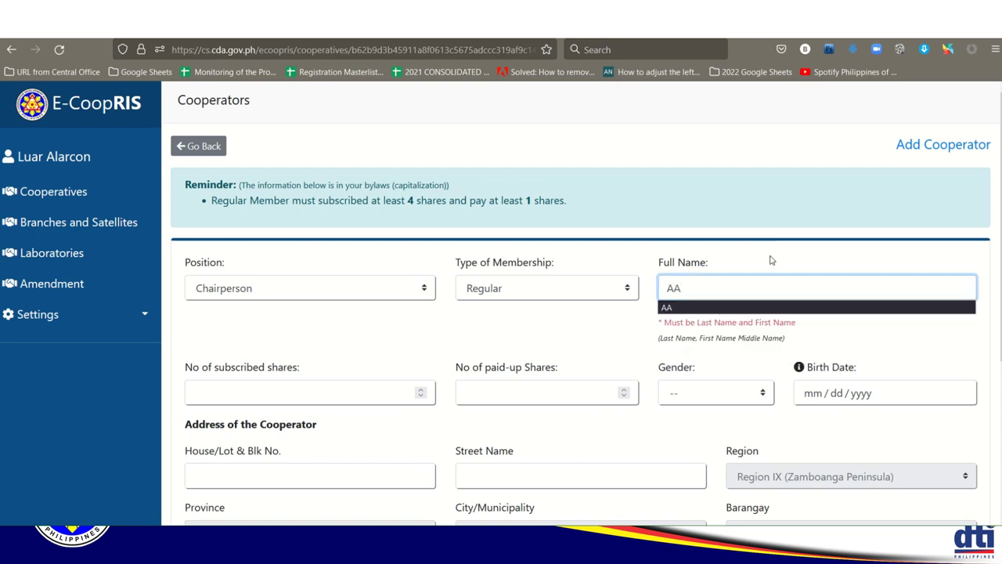
left_click(362, 365)
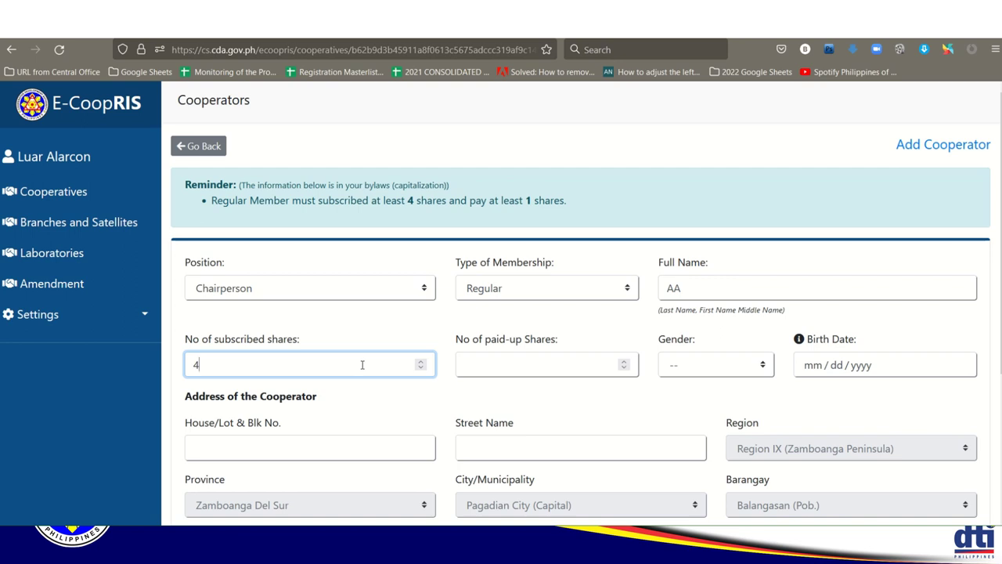
key("Tab")
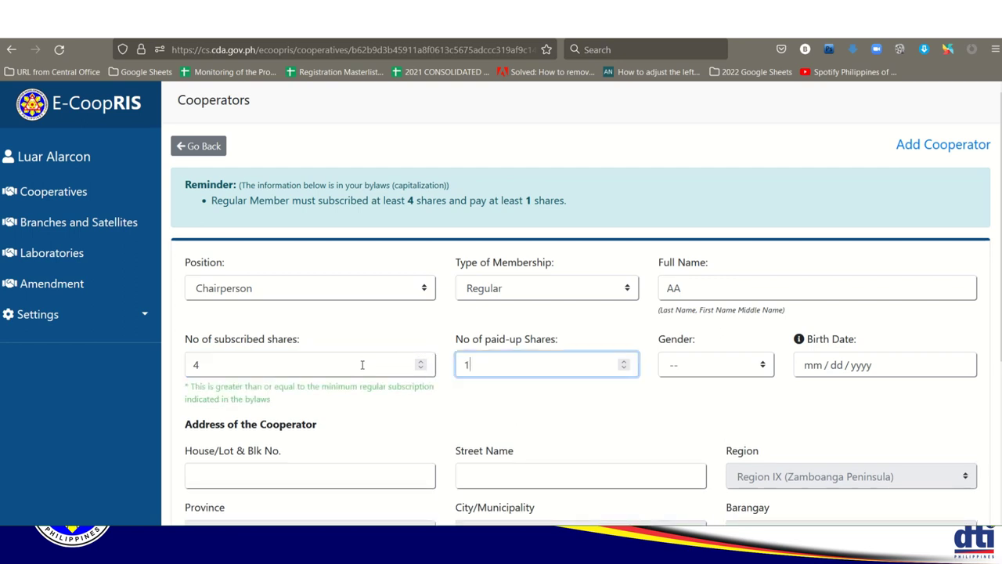
type("1")
key("Tab")
left_click(755, 366)
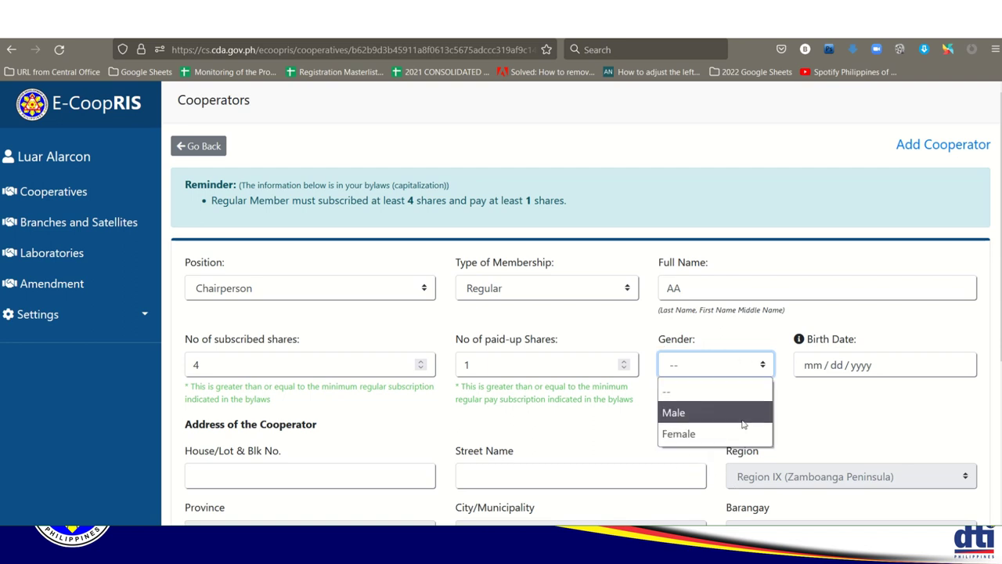
Step: Set the chairperson's gender to Male and birth date to 01/01/1987
left_click(678, 412)
left_click(809, 366)
type("0")
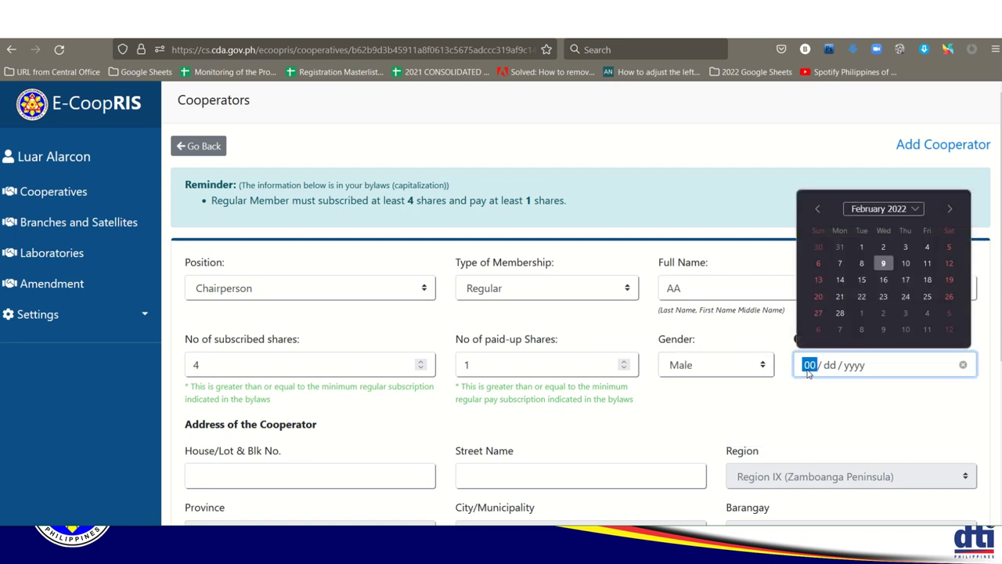
type("1 / 01 / 1987")
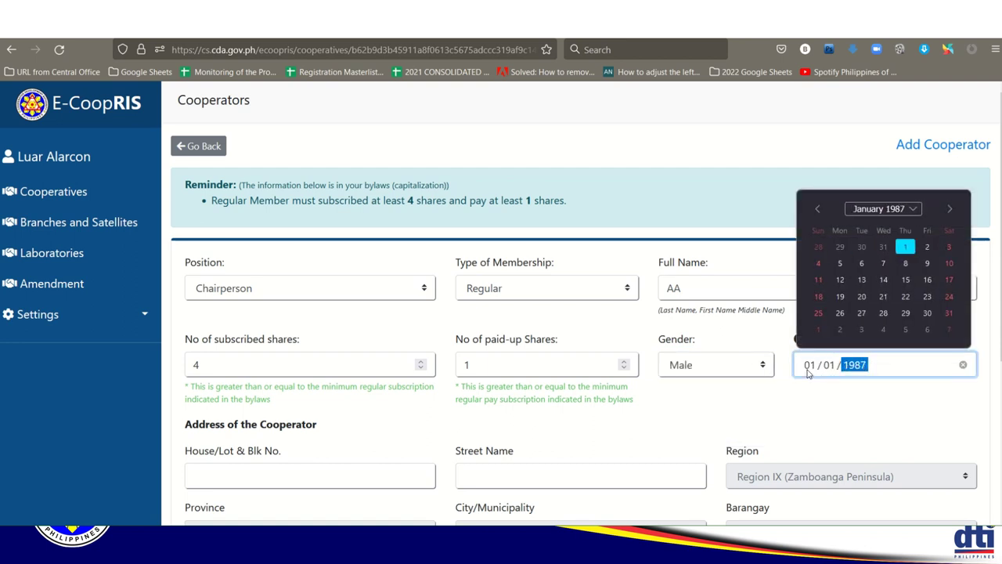
left_click(824, 406)
scroll(824, 408, "down", 3)
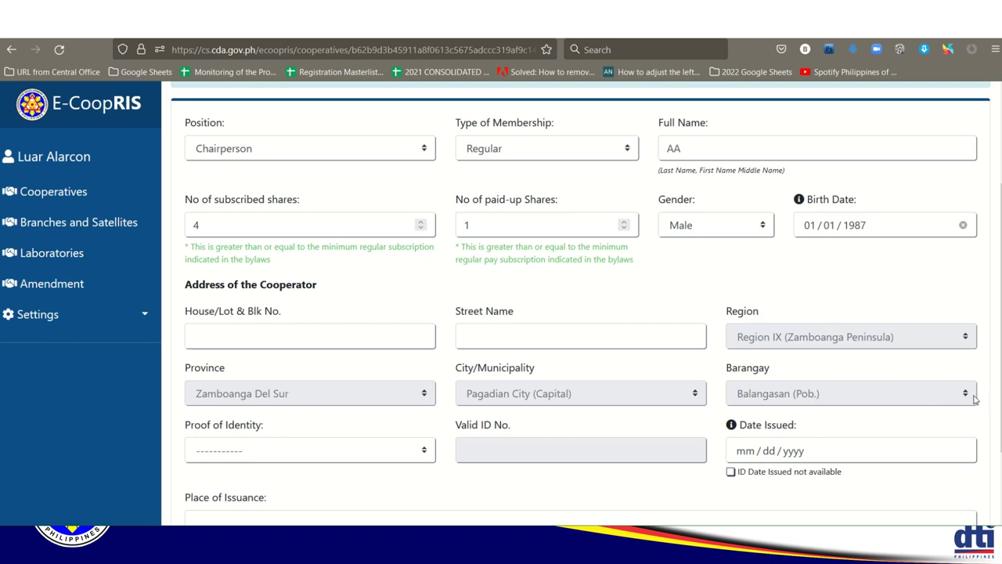
scroll(416, 362, "down", 2)
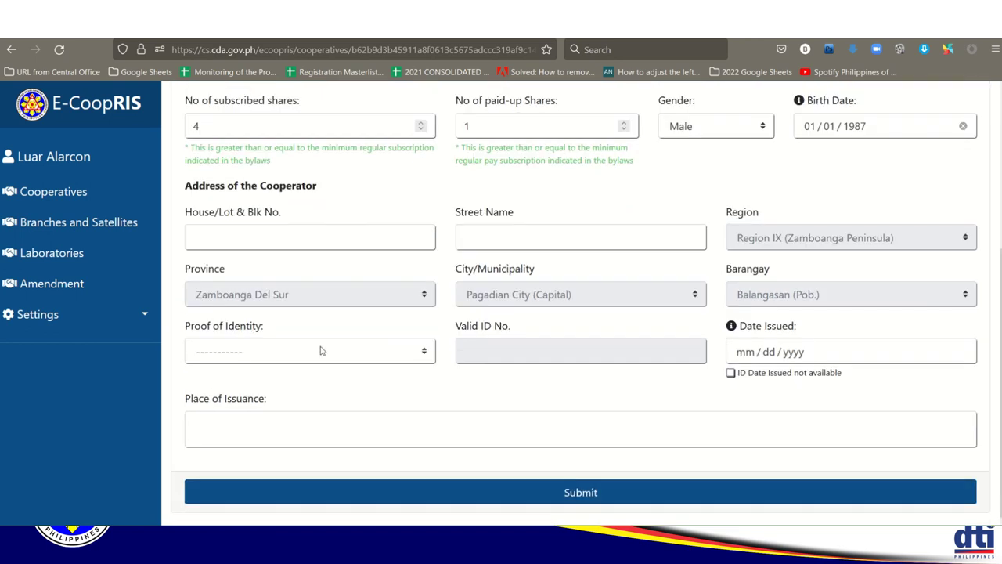
Step: Choose TIN as proof of identity, enter the ID number, mark issue date unavailable, place n/a, and submit
left_click(416, 357)
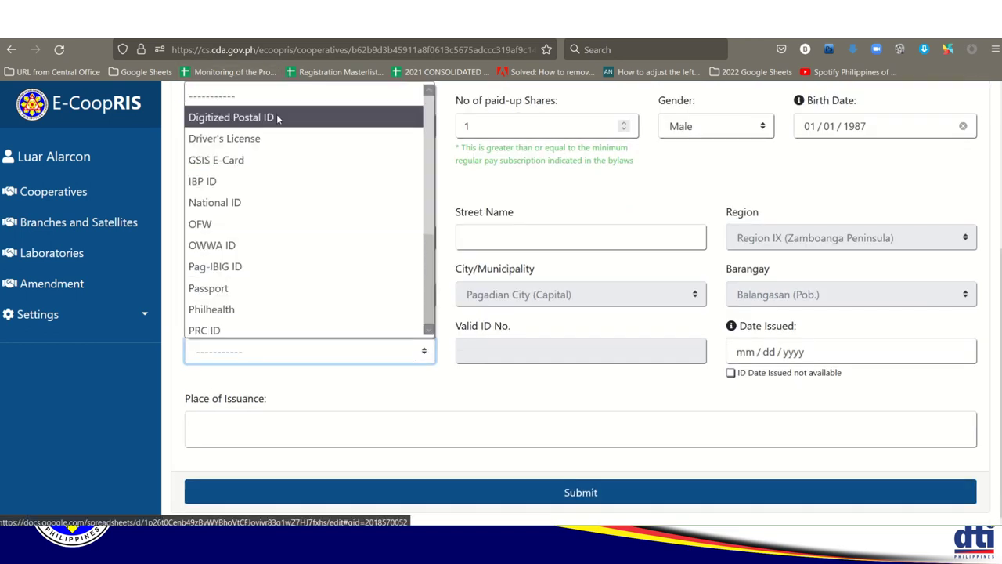
scroll(274, 207, "down", 2)
scroll(242, 284, "up", 3)
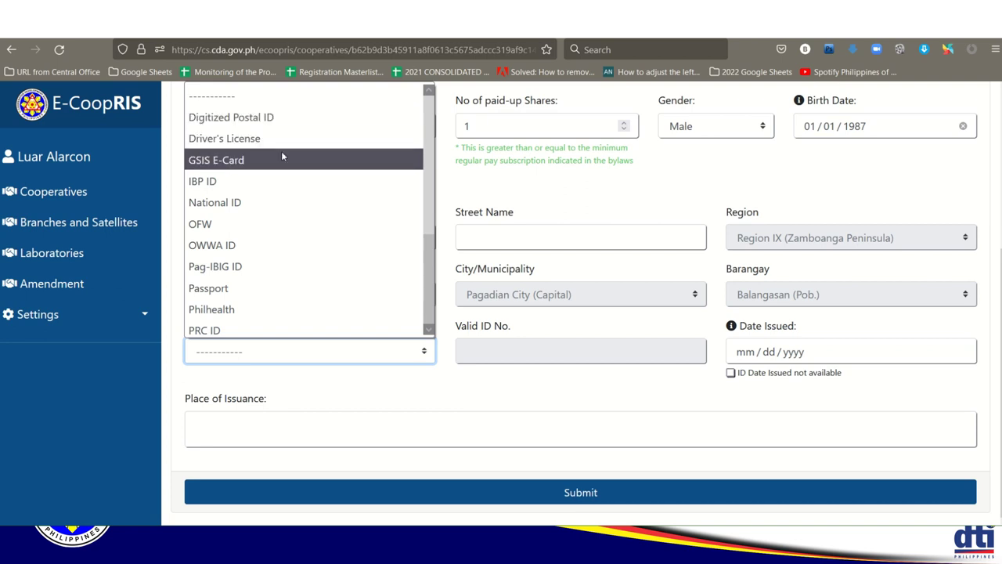
scroll(274, 188, "down", 3)
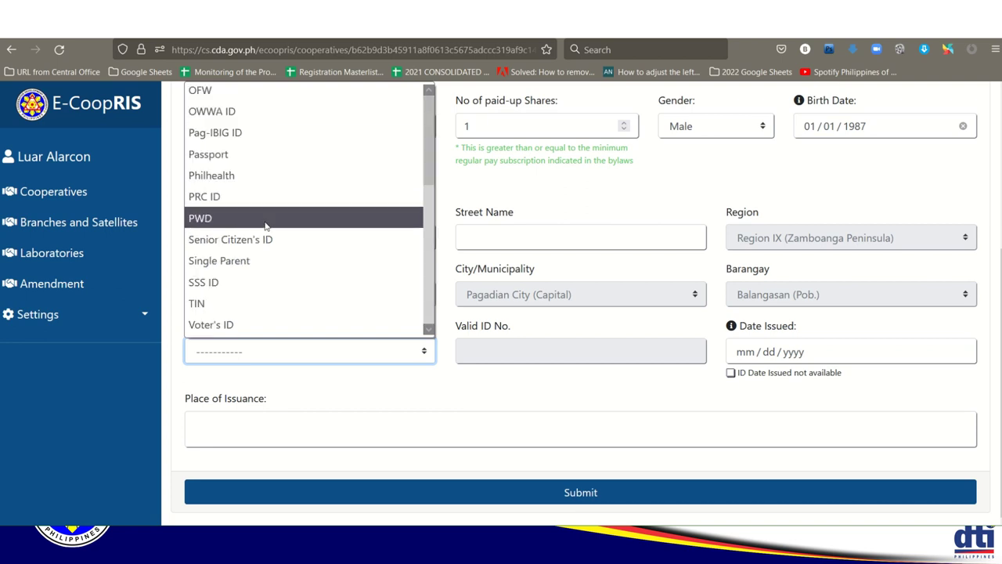
left_click(209, 311)
left_click(573, 341)
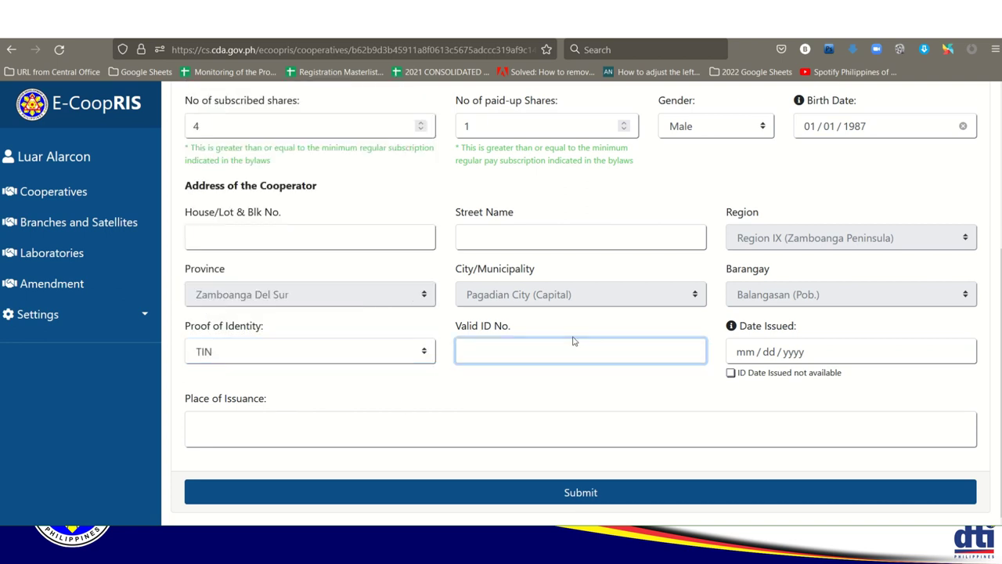
type("1111")
left_click(807, 395)
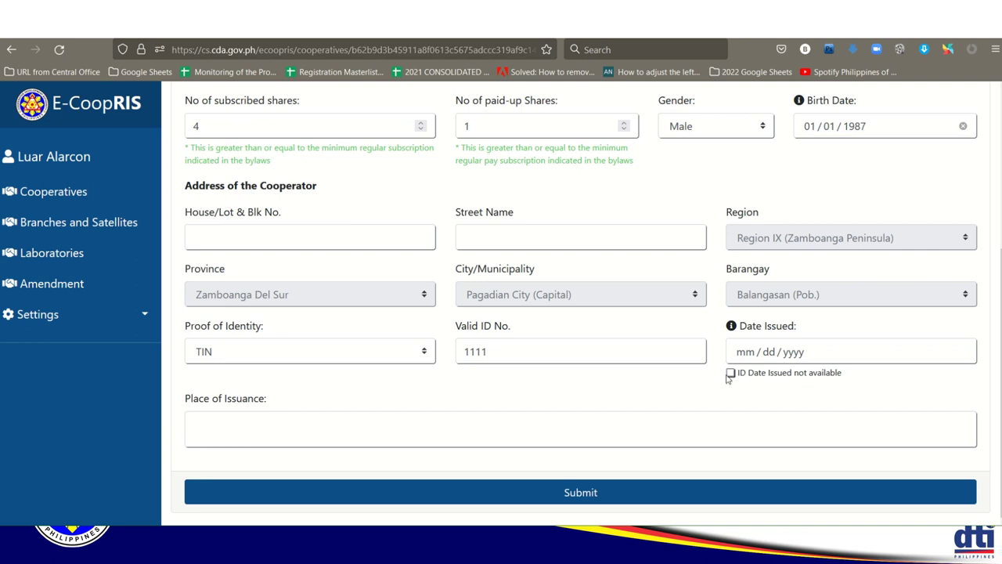
left_click(730, 374)
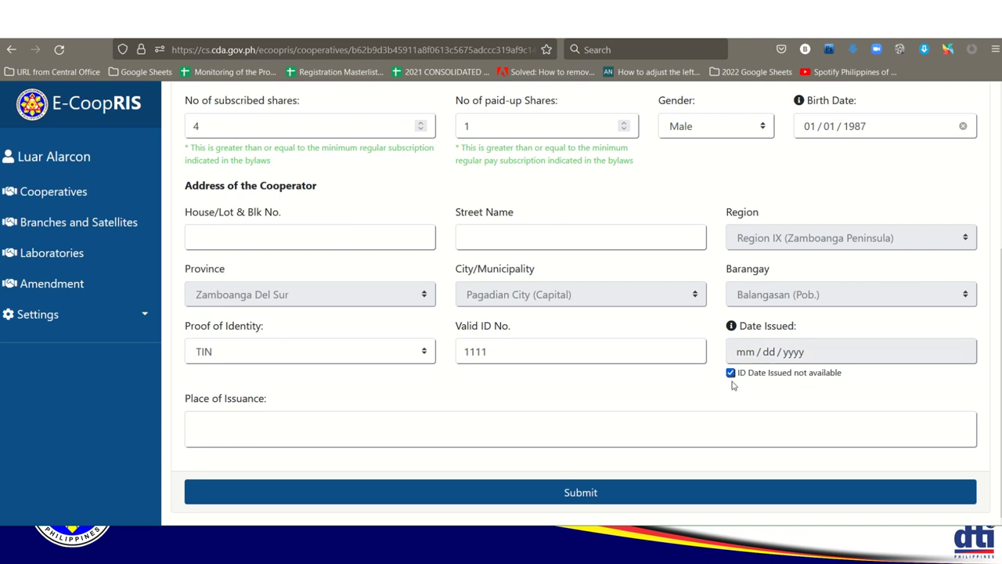
left_click(361, 422)
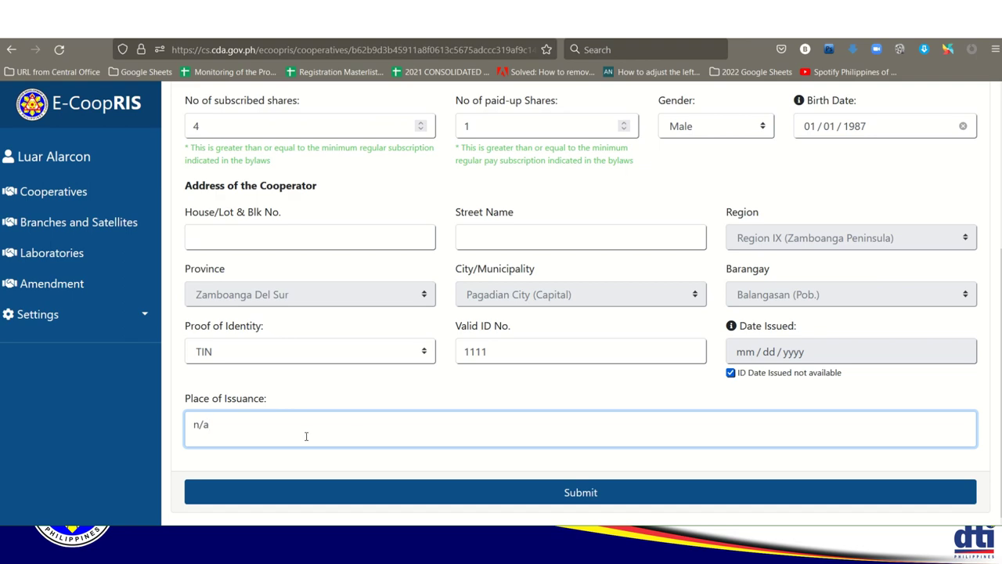
left_click(560, 487)
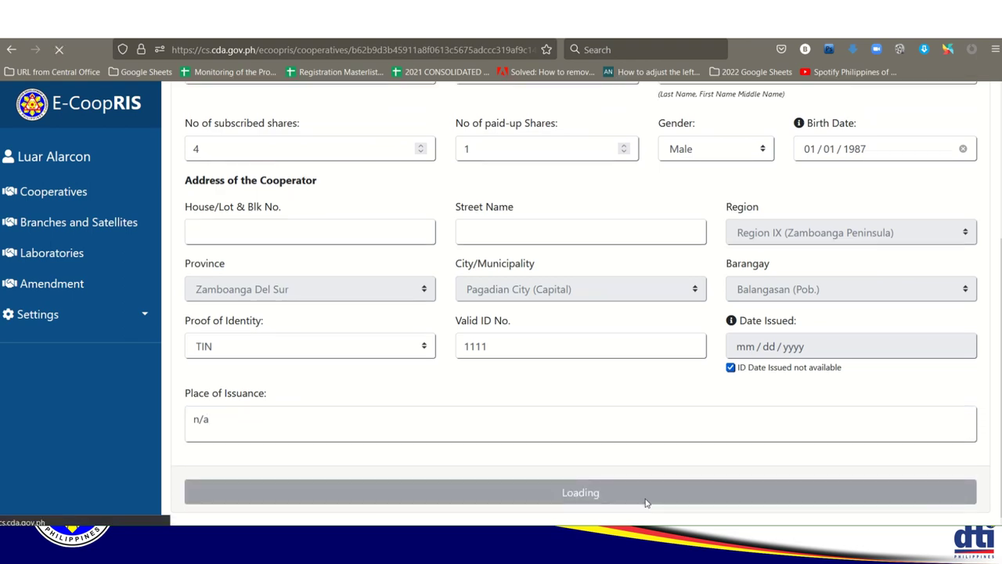
Step: Check the Regular members table shows 15 entries in total
scroll(648, 431, "down", 3)
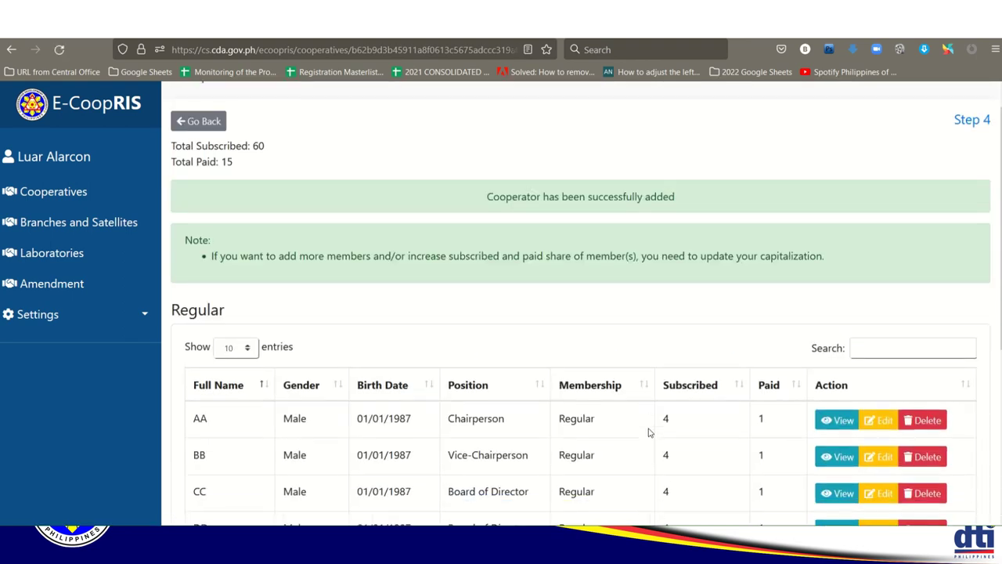
scroll(648, 432, "down", 3)
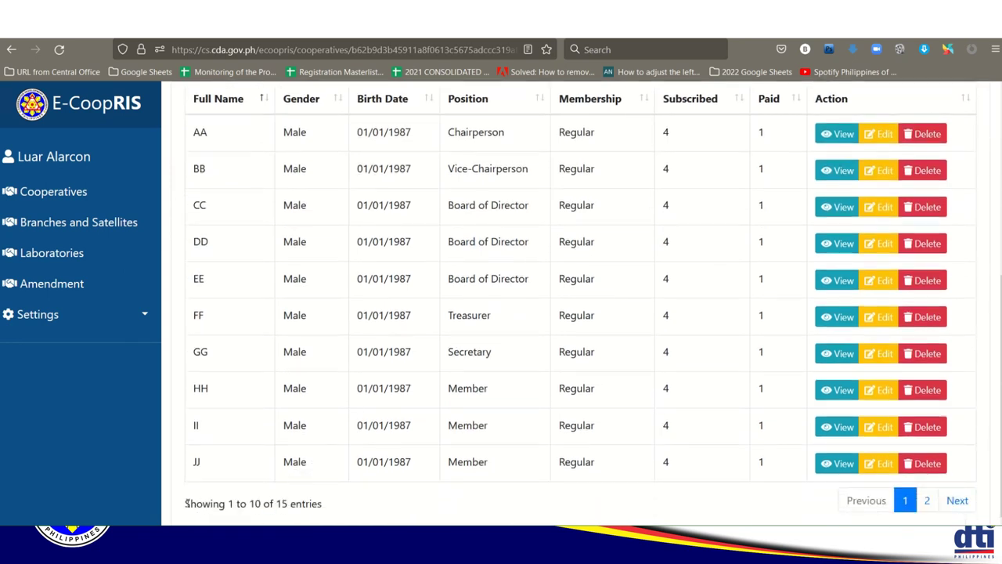
left_click_drag(187, 503, 323, 502)
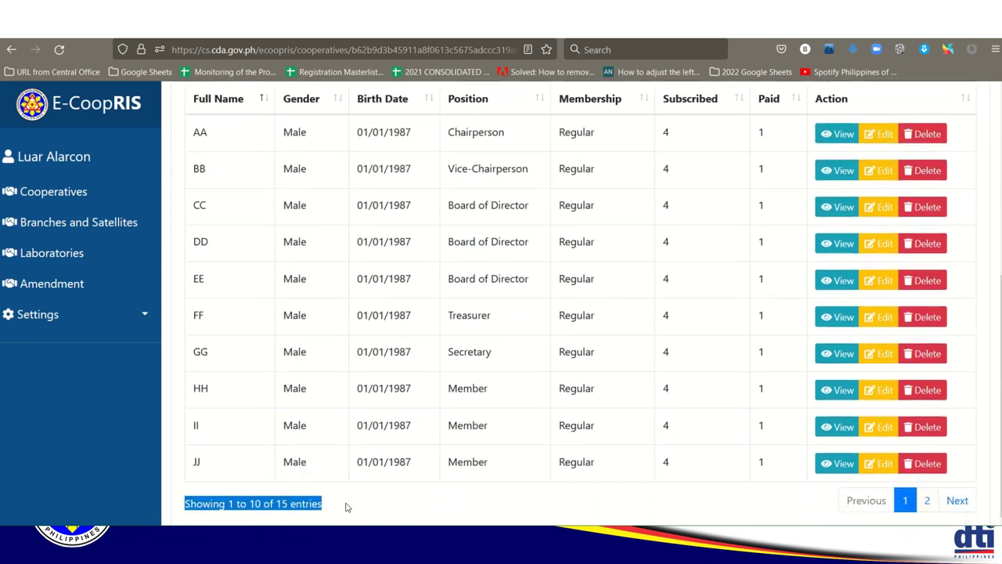
scroll(721, 425, "up", 2)
scroll(723, 427, "down", 1)
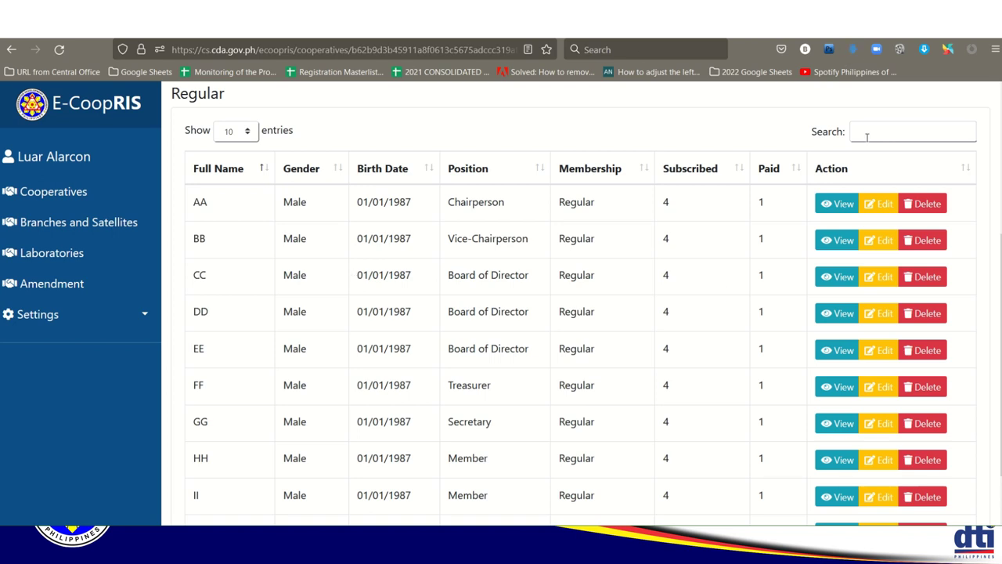
scroll(548, 314, "down", 1)
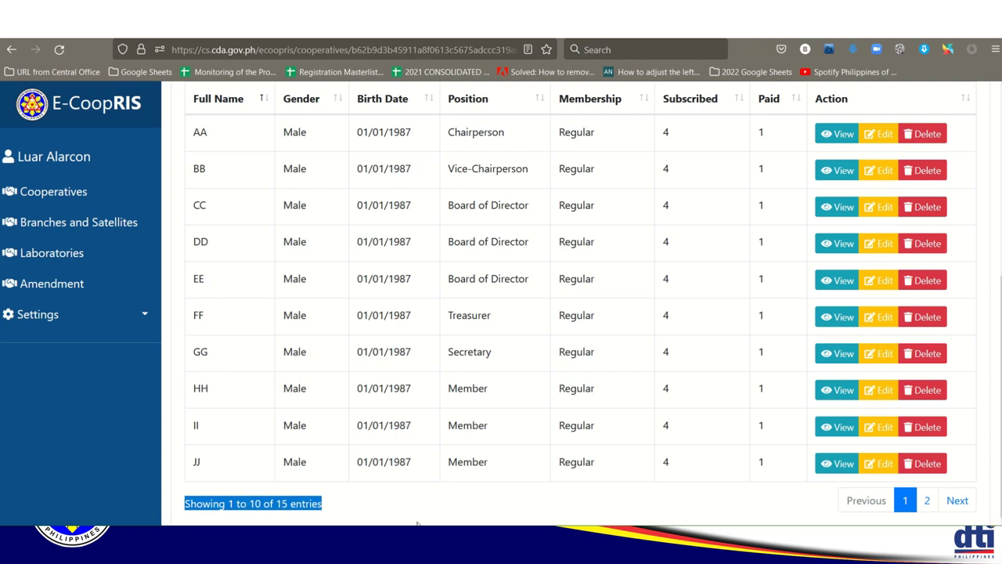
scroll(417, 524, "up", 1)
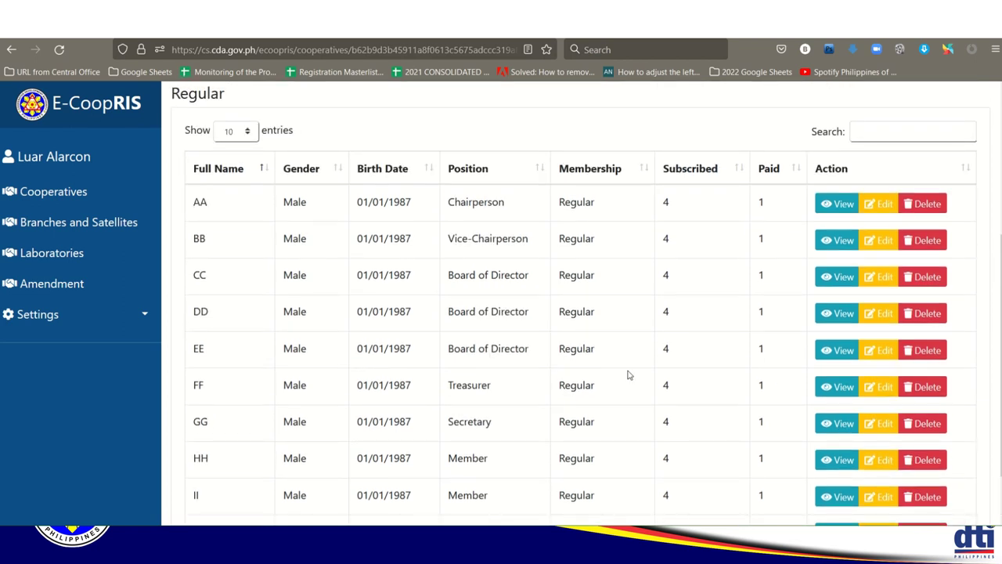
scroll(627, 375, "down", 1)
scroll(510, 405, "up", 3)
scroll(454, 199, "down", 2)
Step: Review the officer rows, including the new Chairperson and the Secretary position
left_click_drag(450, 202, 530, 352)
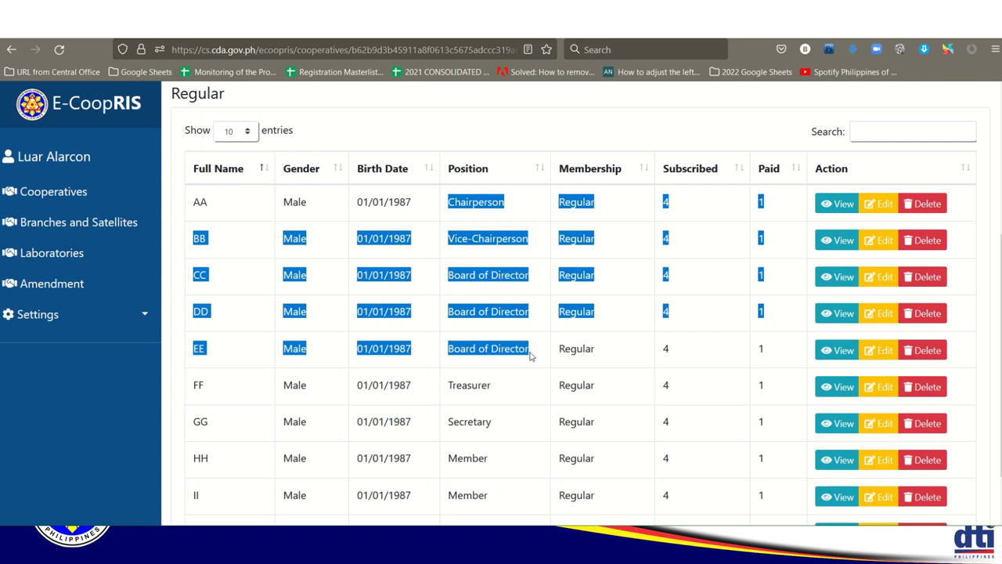
scroll(530, 354, "down", 2)
left_click_drag(497, 317, 435, 325)
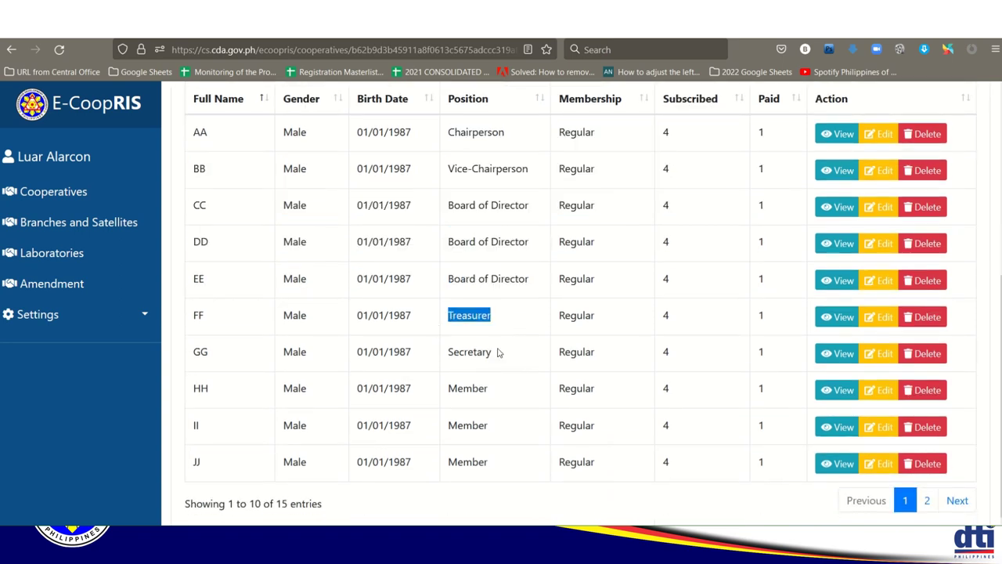
left_click_drag(498, 354, 446, 363)
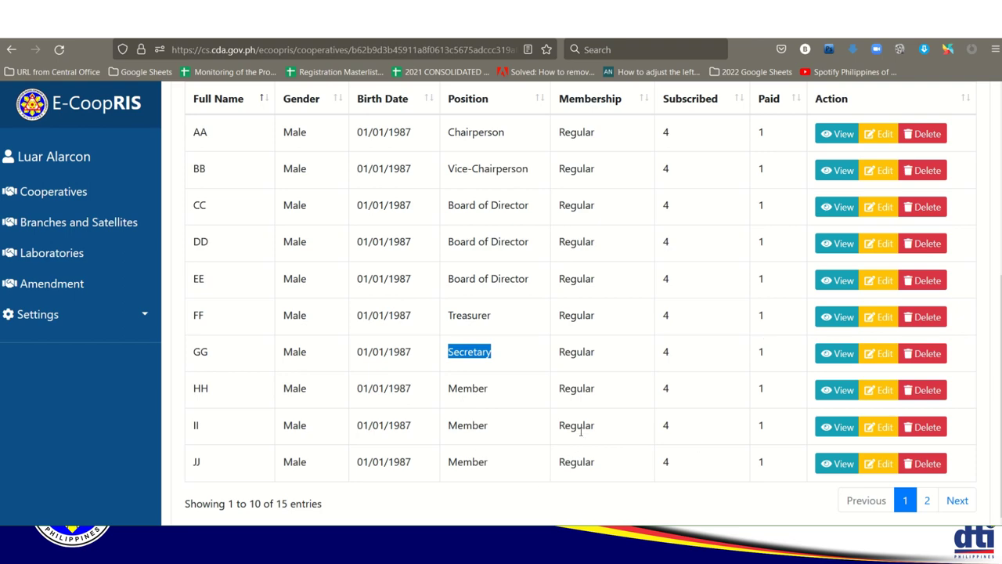
scroll(581, 432, "up", 3)
scroll(587, 470, "down", 3)
scroll(780, 474, "up", 3)
left_click(197, 149)
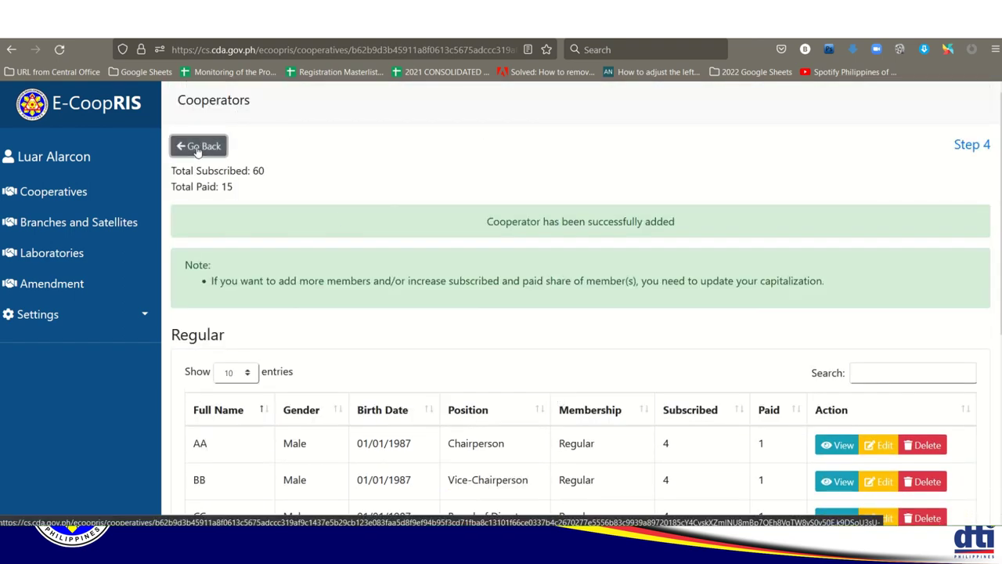
Step: Scroll to Step 5 in the registration steps and open the Cooperative's Purposes page
scroll(548, 373, "down", 3)
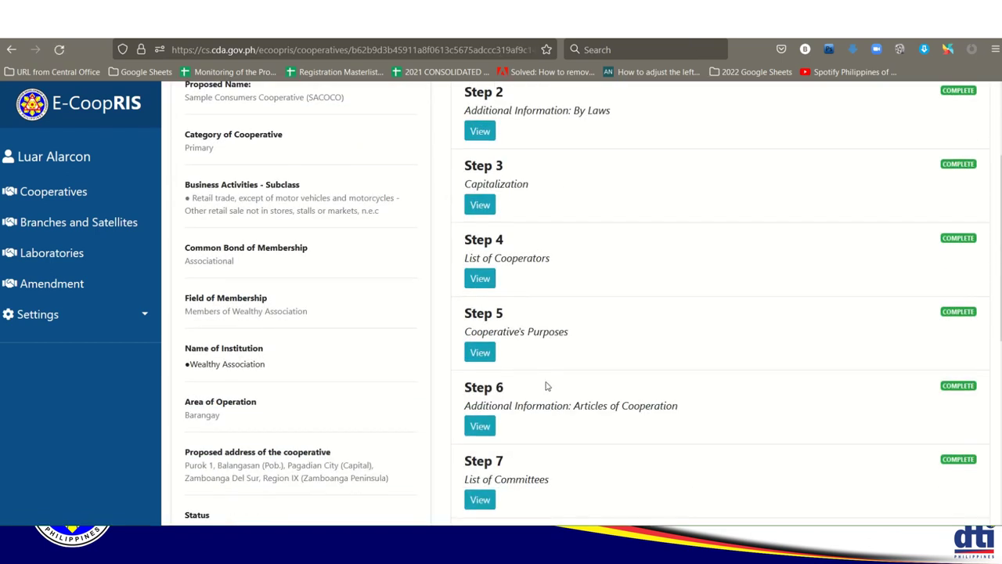
left_click(481, 354)
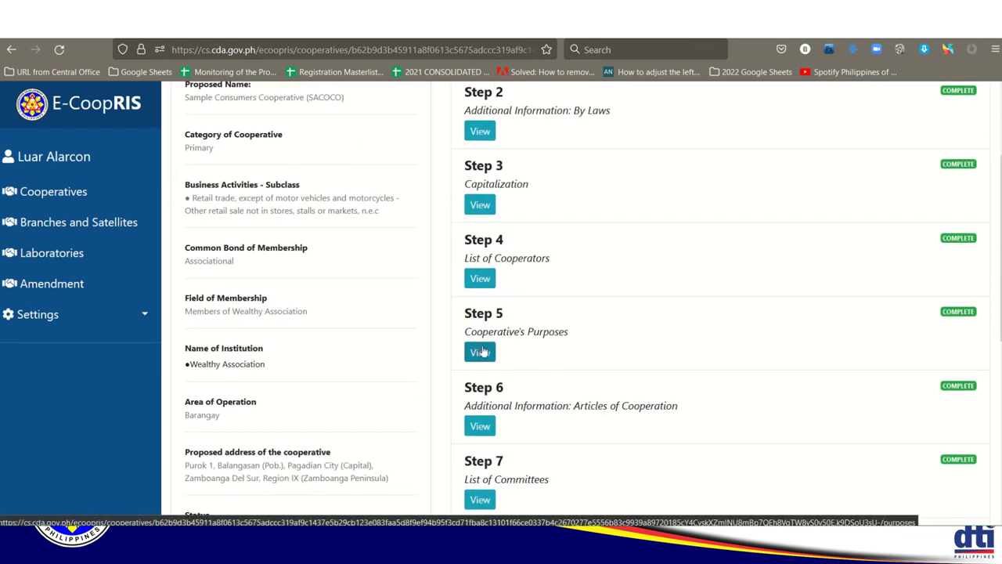
left_click(480, 352)
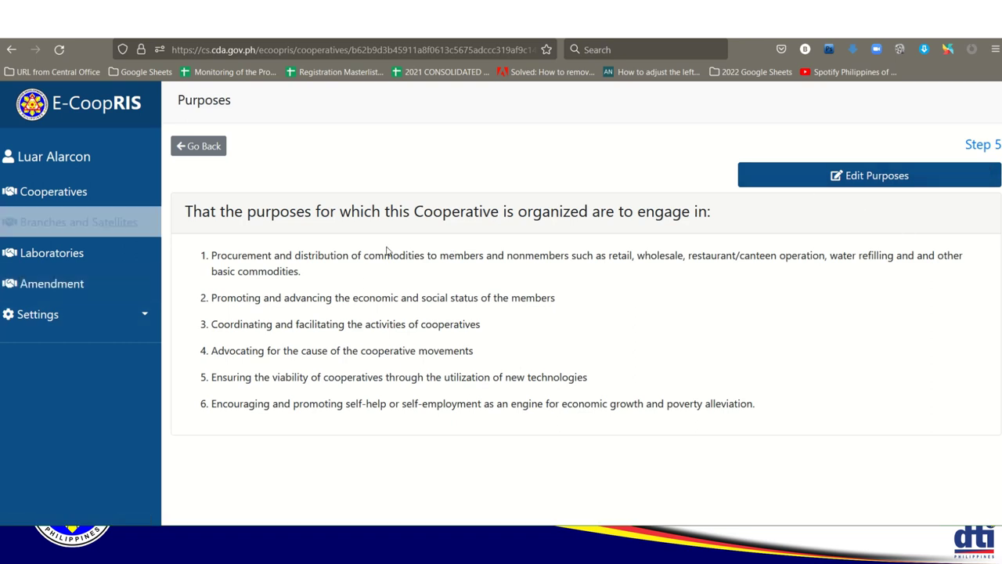
Step: Put the purposes into edit mode and insert a new empty purpose entry
left_click(923, 179)
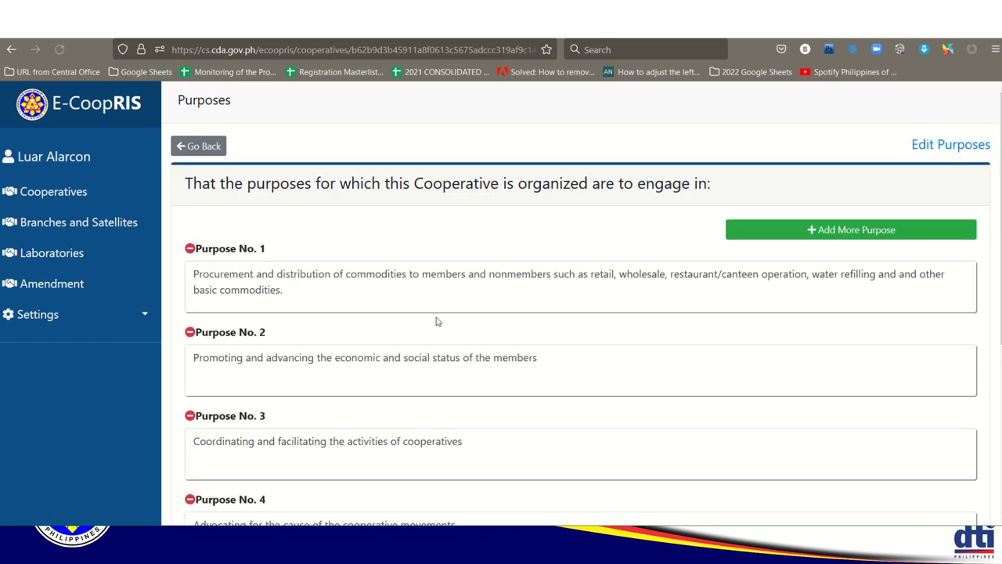
left_click_drag(260, 274, 844, 268)
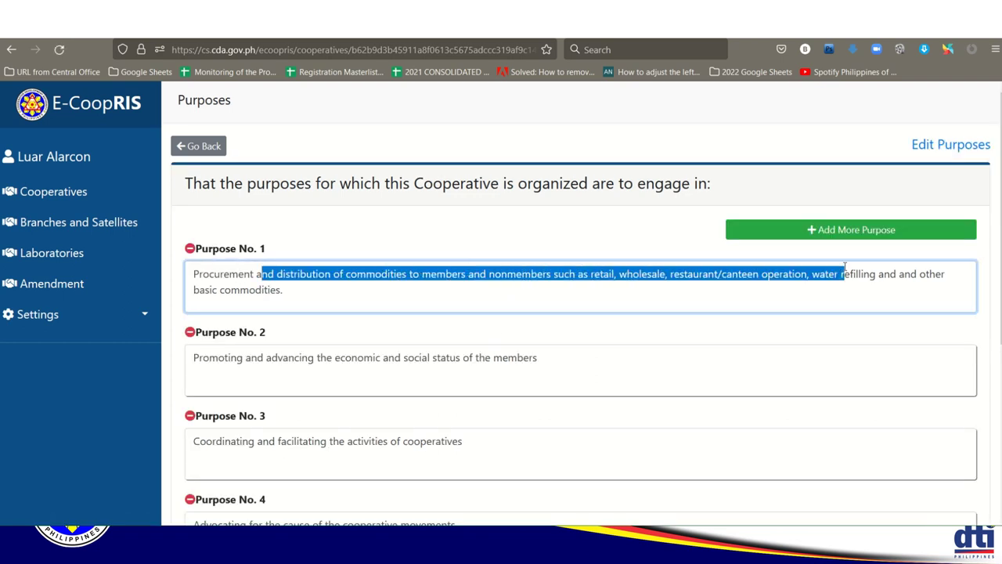
scroll(572, 298, "down", 4)
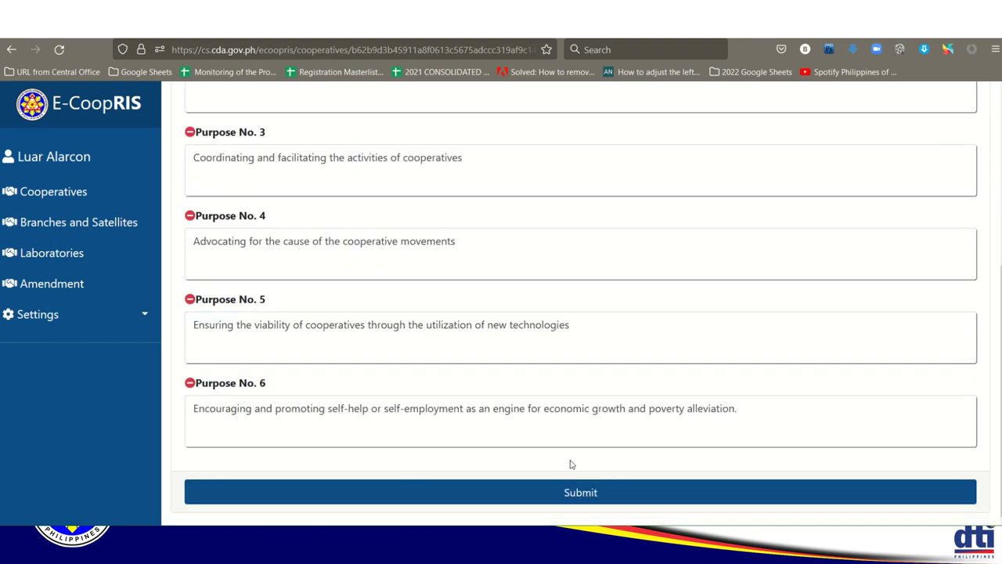
scroll(571, 465, "up", 4)
scroll(768, 429, "down", 1)
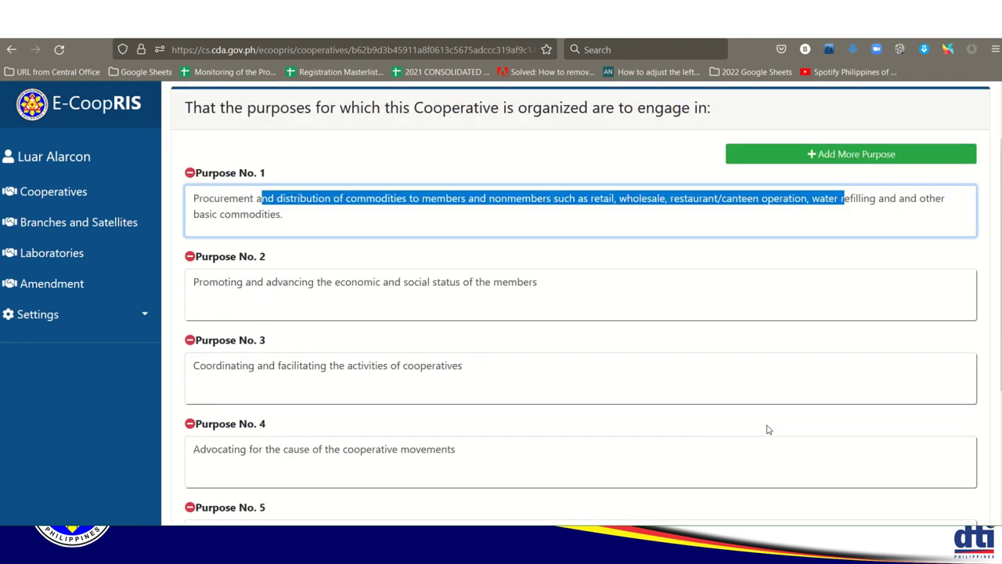
scroll(767, 429, "down", 3)
scroll(911, 130, "up", 4)
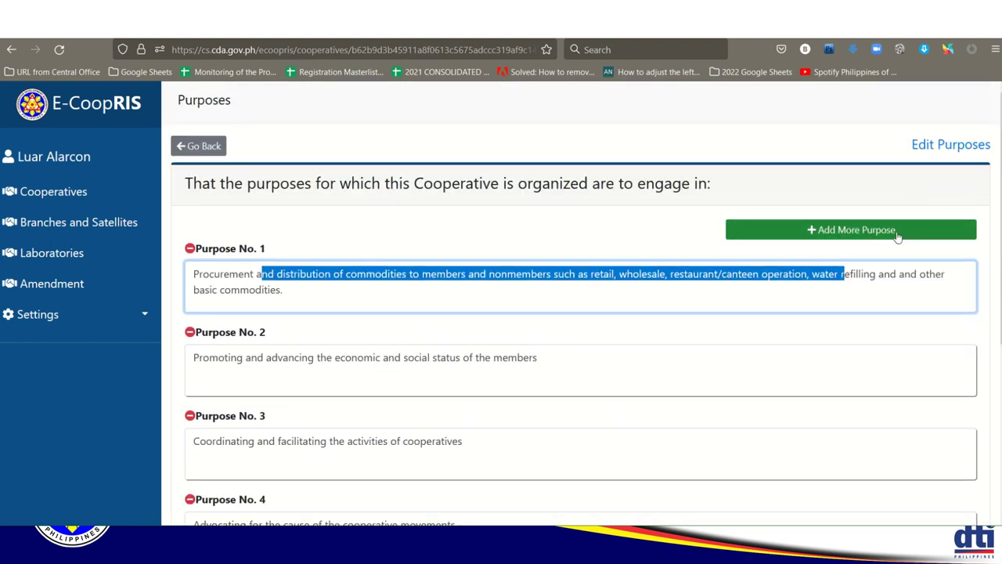
left_click(898, 233)
scroll(609, 211, "down", 5)
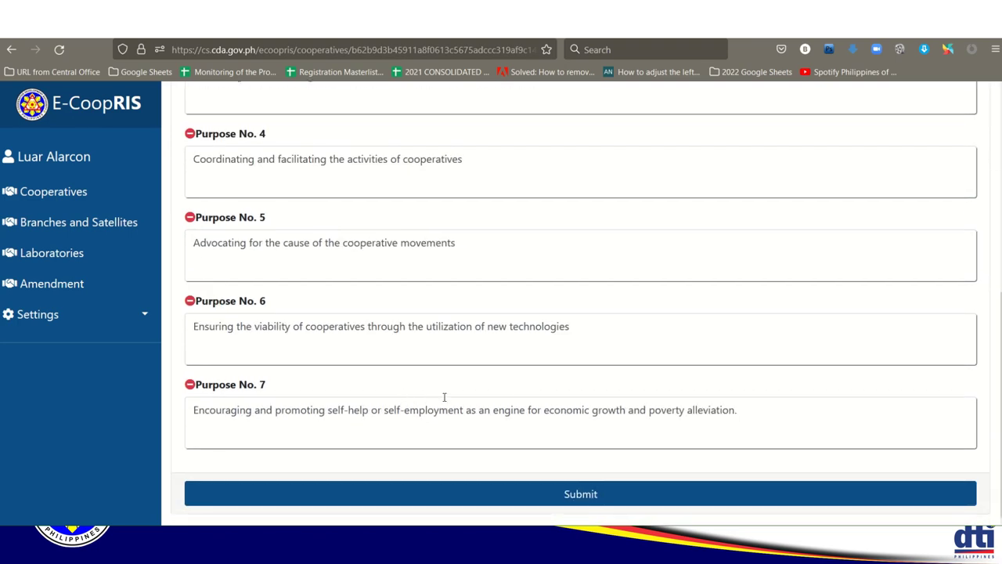
scroll(444, 397, "up", 5)
scroll(443, 402, "down", 2)
Step: Type 'gggggg' as the new Purpose No. 1 and submit the seven purposes
left_click(281, 149)
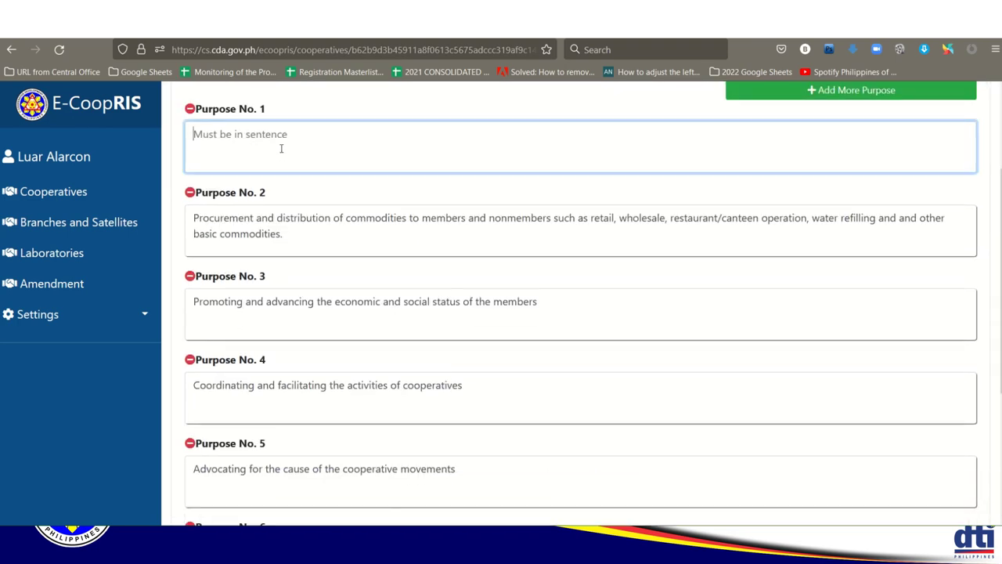
type("gggggg")
scroll(605, 295, "down", 2)
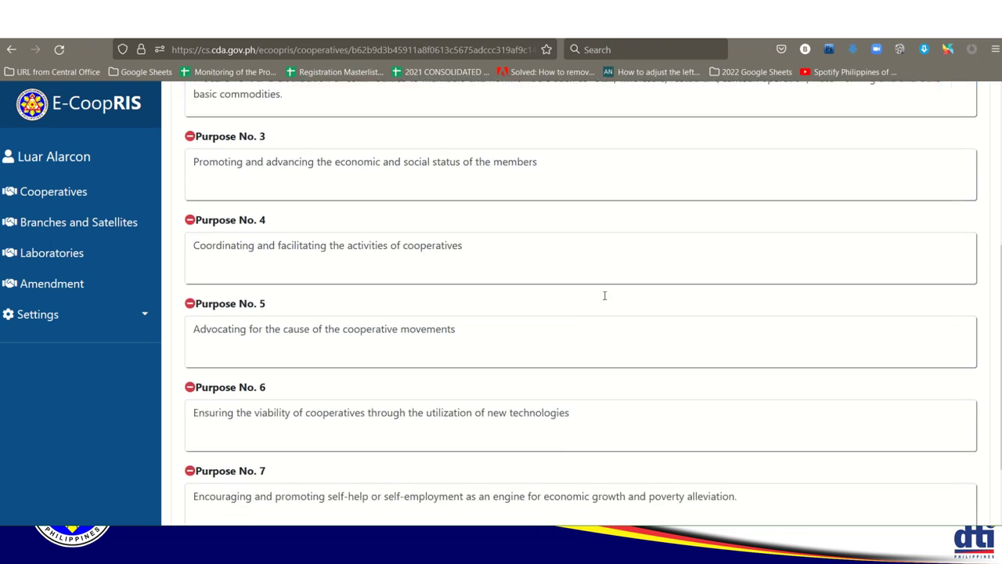
scroll(604, 295, "down", 2)
left_click(600, 501)
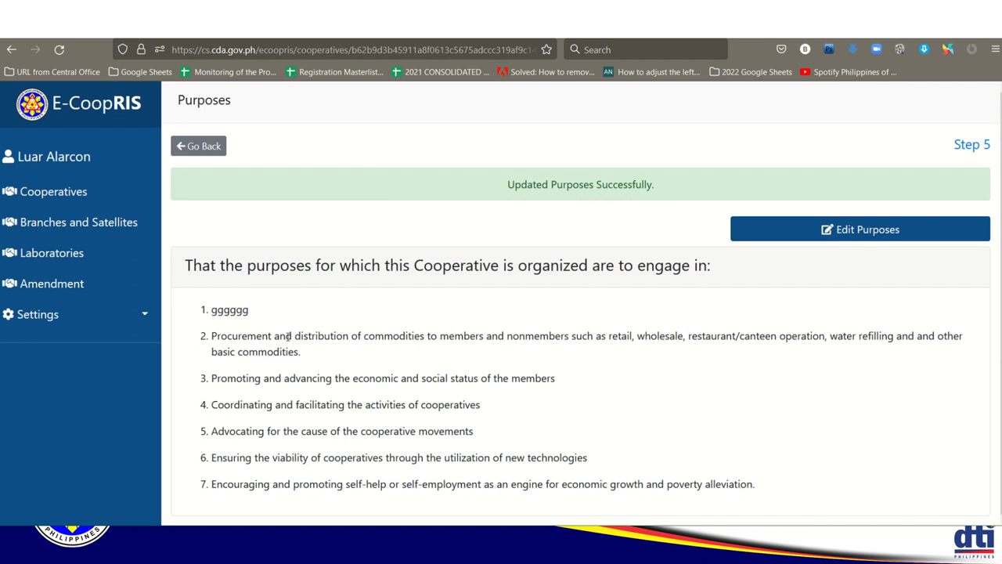
scroll(265, 467, "down", 1)
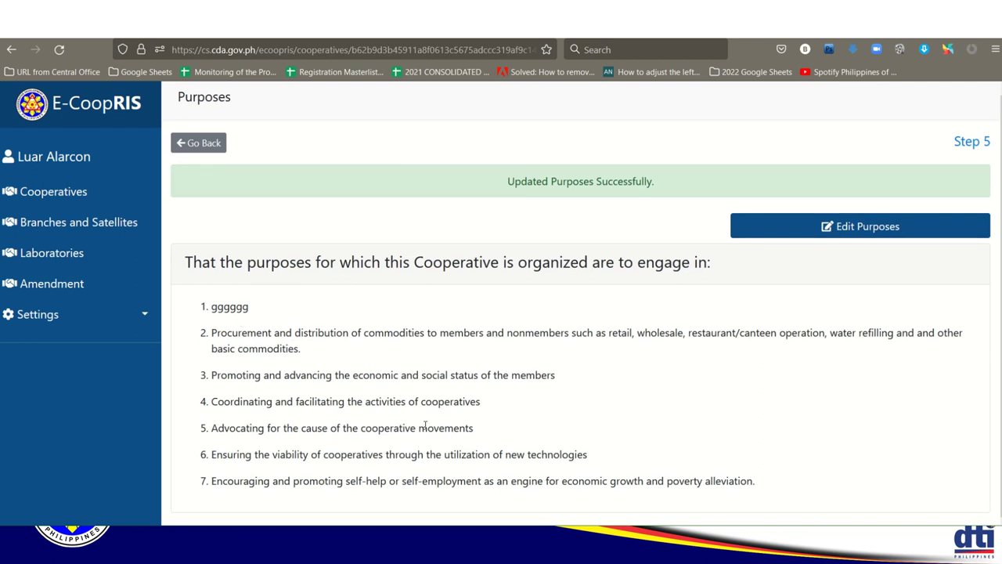
Step: Go back to the steps list and view the Step 6 Articles of Cooperation page
left_click(201, 142)
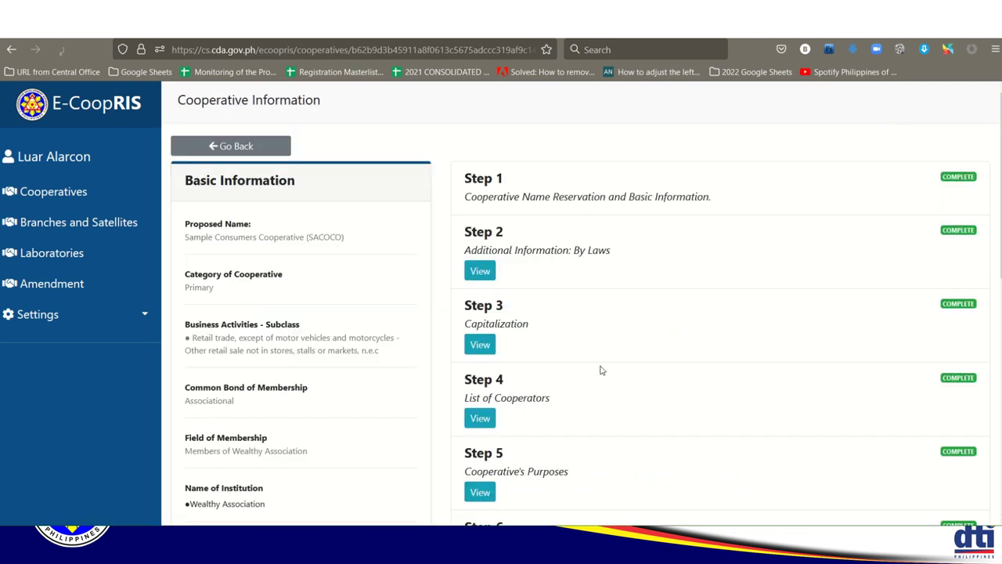
scroll(602, 371, "down", 5)
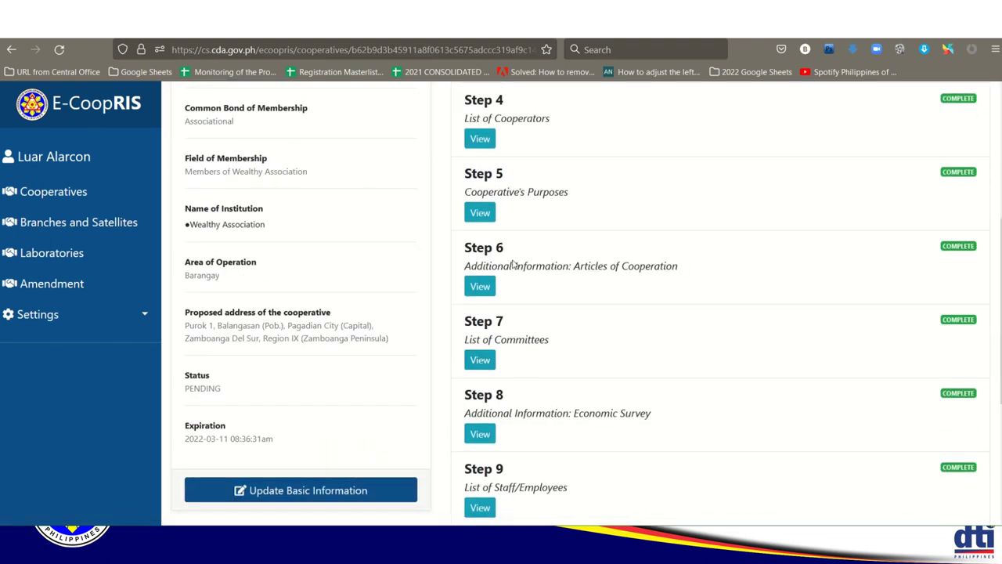
left_click(479, 288)
scroll(783, 188, "down", 3)
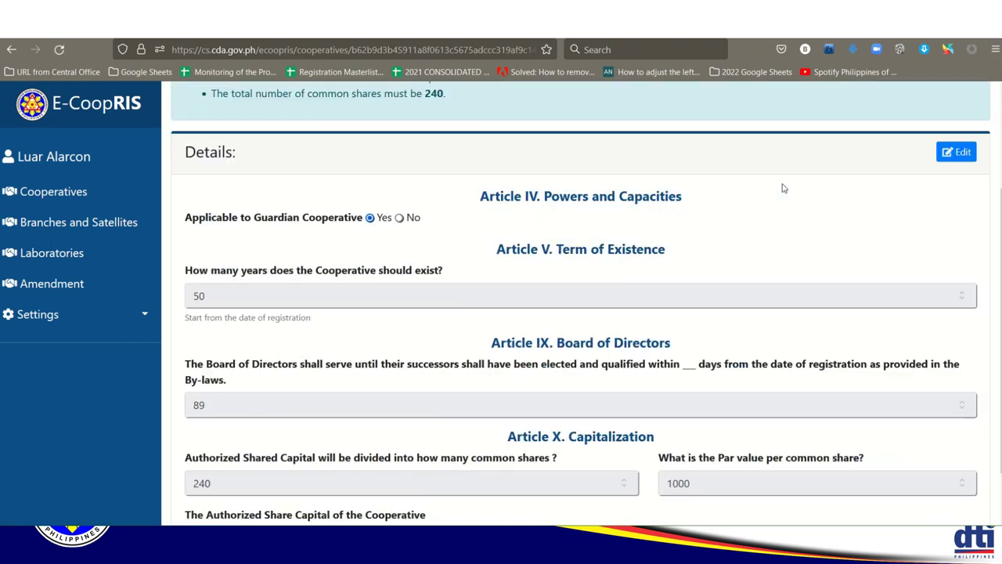
scroll(783, 188, "up", 3)
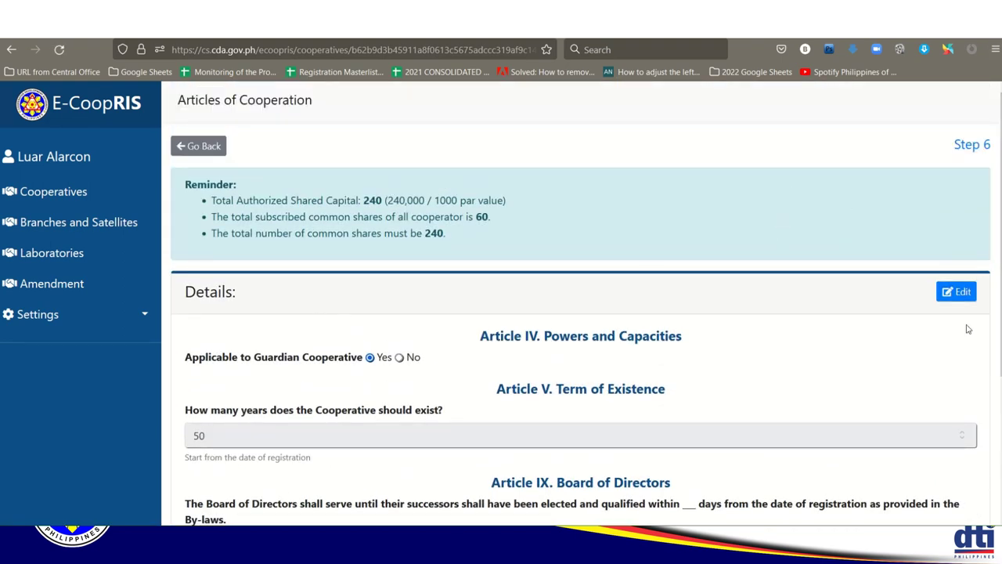
scroll(548, 376, "down", 3)
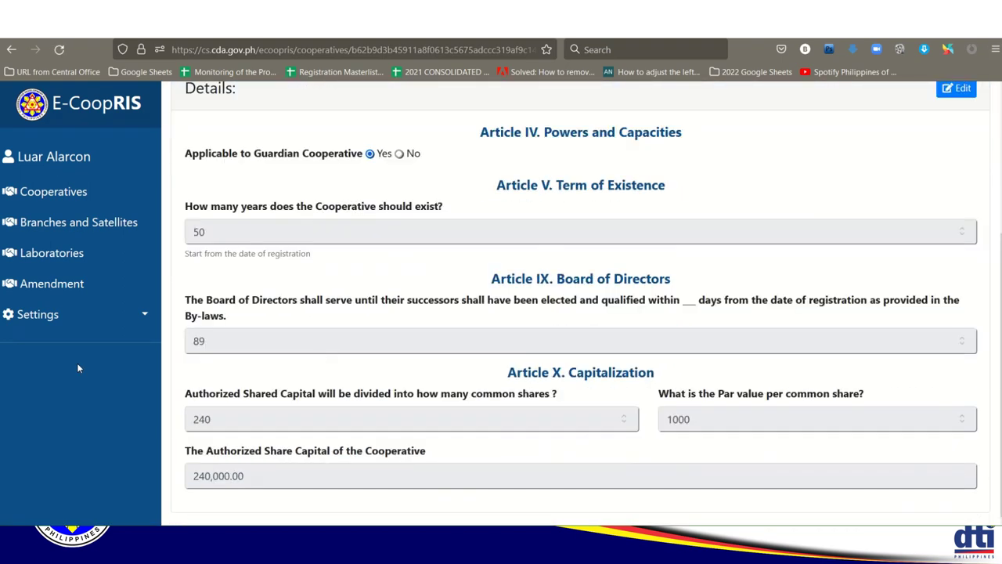
scroll(686, 332, "up", 3)
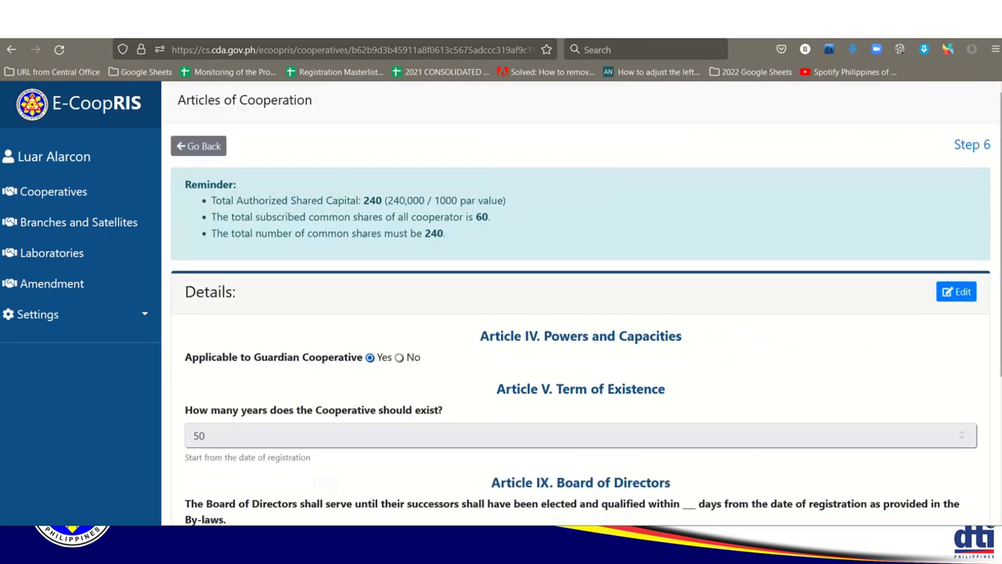
Step: Switch the Articles of Cooperation details into edit mode and scroll through the fields
left_click(960, 291)
scroll(579, 298, "down", 3)
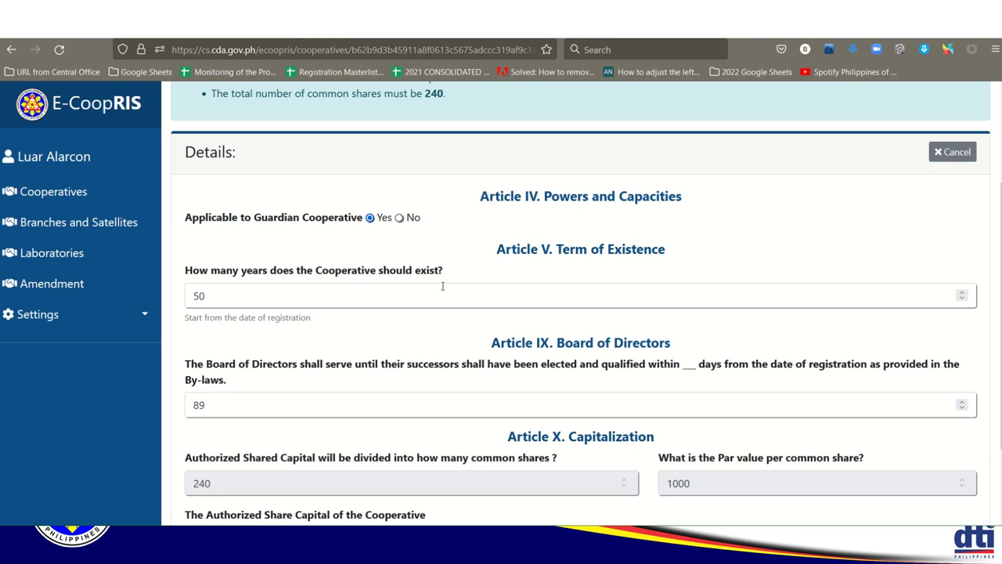
scroll(407, 288, "down", 3)
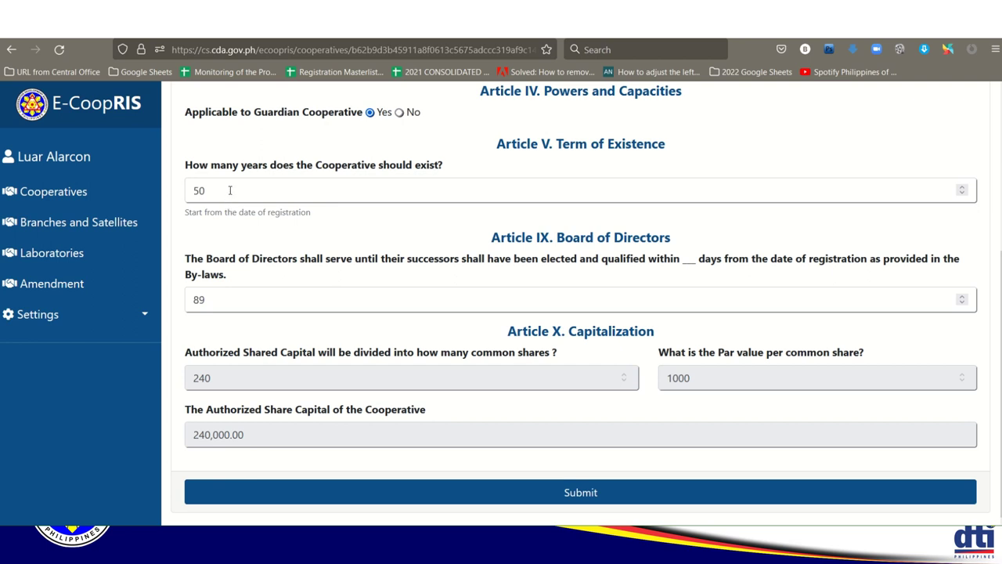
left_click(229, 190)
key("BackSpace")
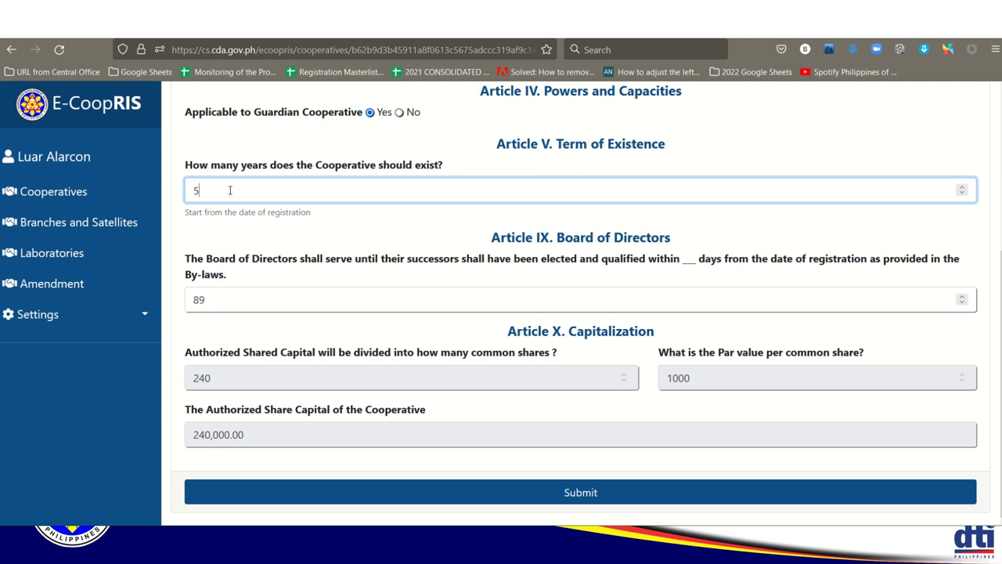
type("0")
left_click(328, 232)
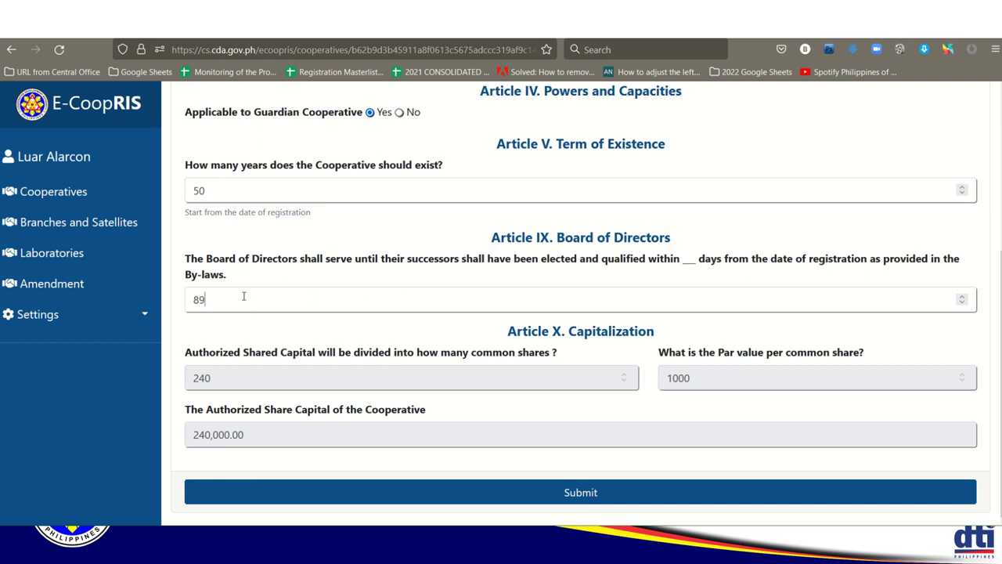
Step: Replace the Board of Directors' 89-day qualification value with 90, correcting a mistyped '5' first
double_click(203, 299)
type("5")
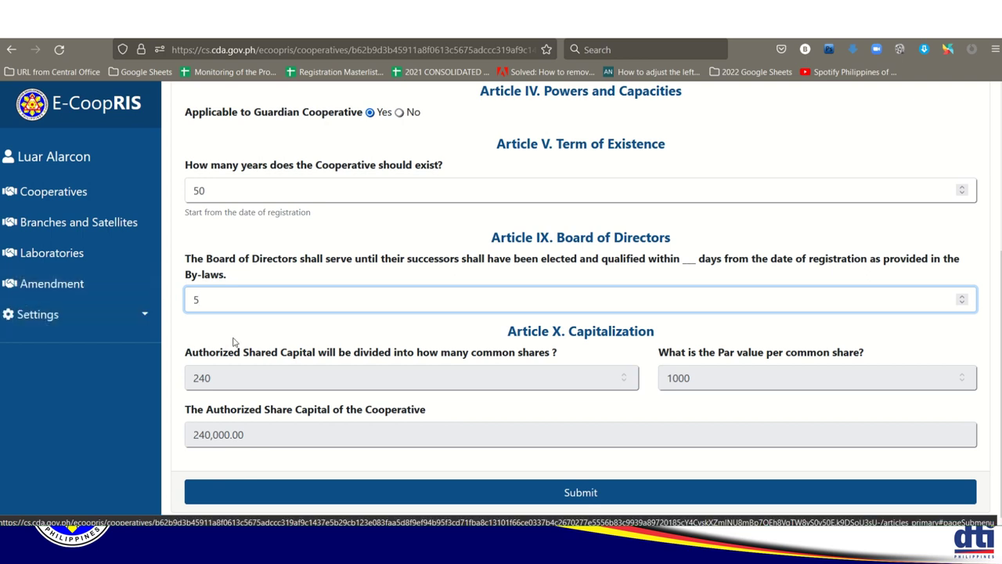
left_click(241, 333)
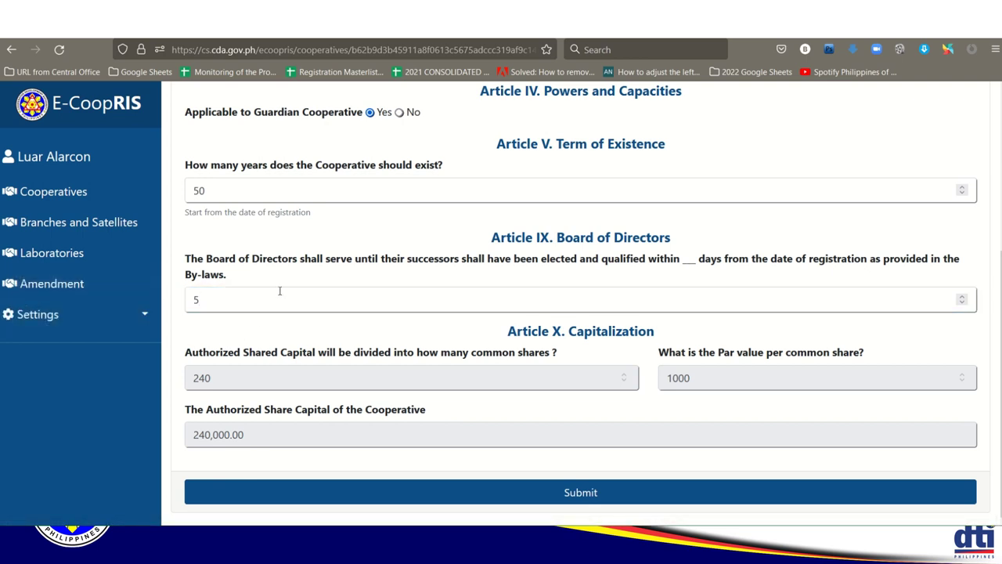
double_click(235, 298)
type("90")
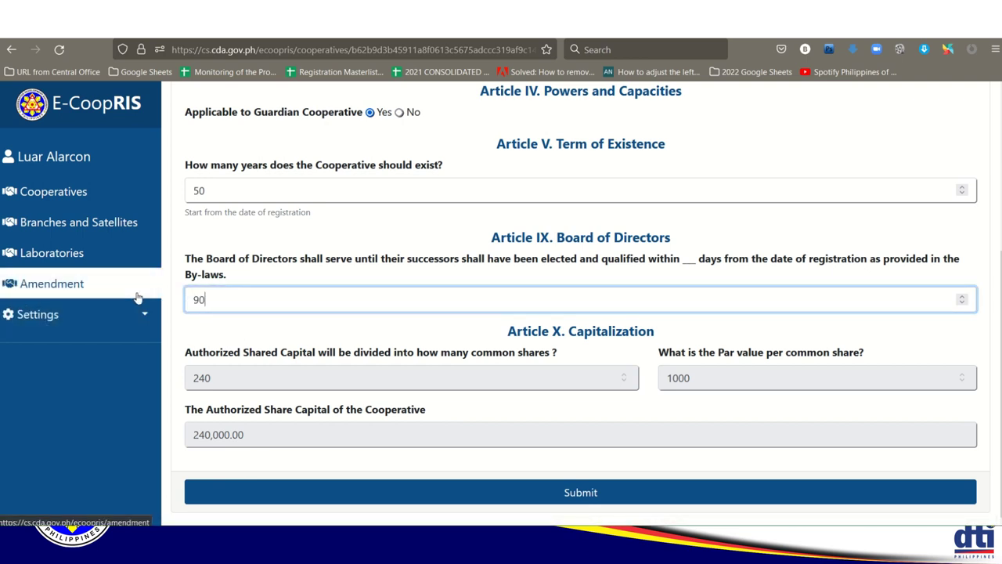
left_click(280, 325)
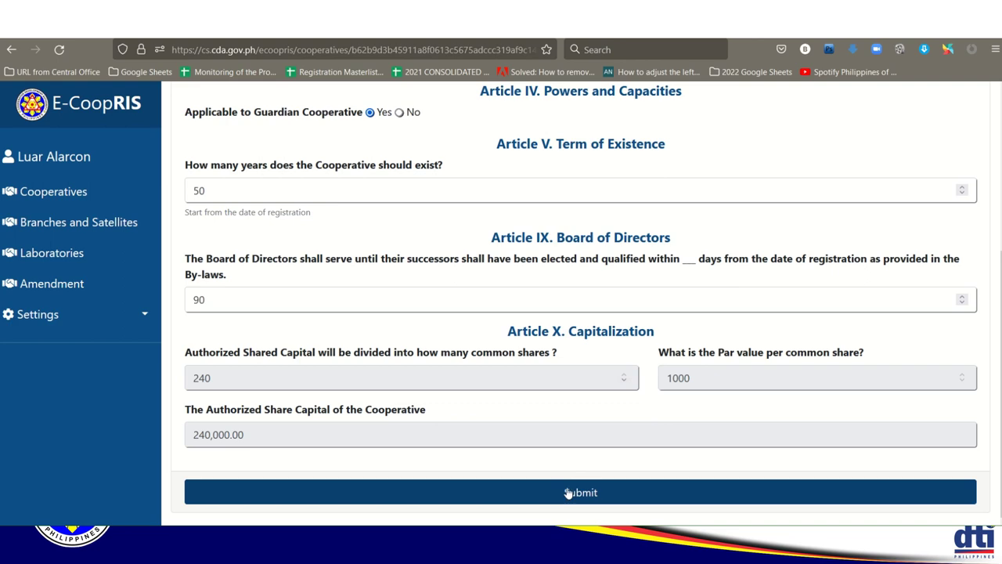
scroll(572, 429, "up", 3)
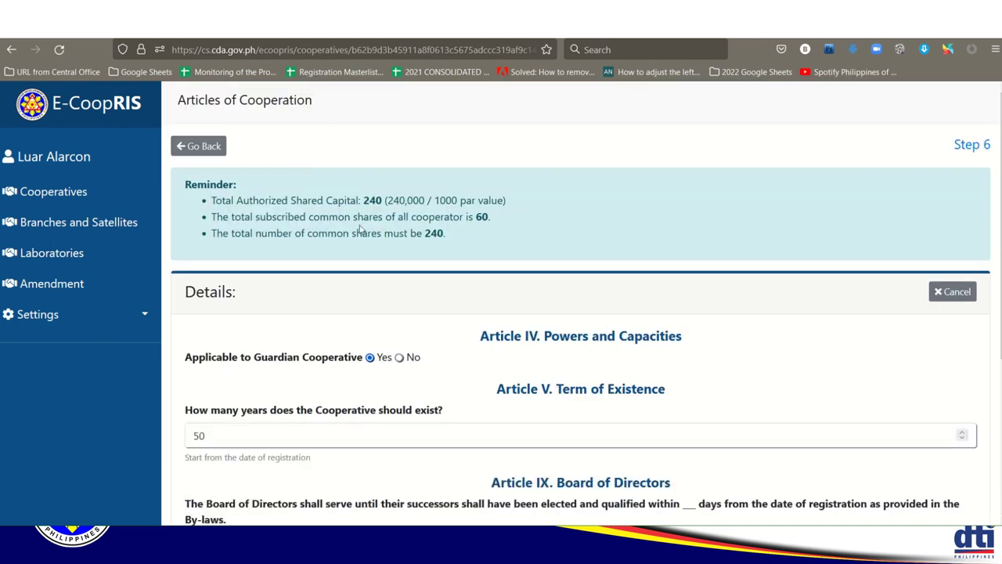
Step: From the registration steps list, open Step 7's committees page listing six committees
left_click(198, 145)
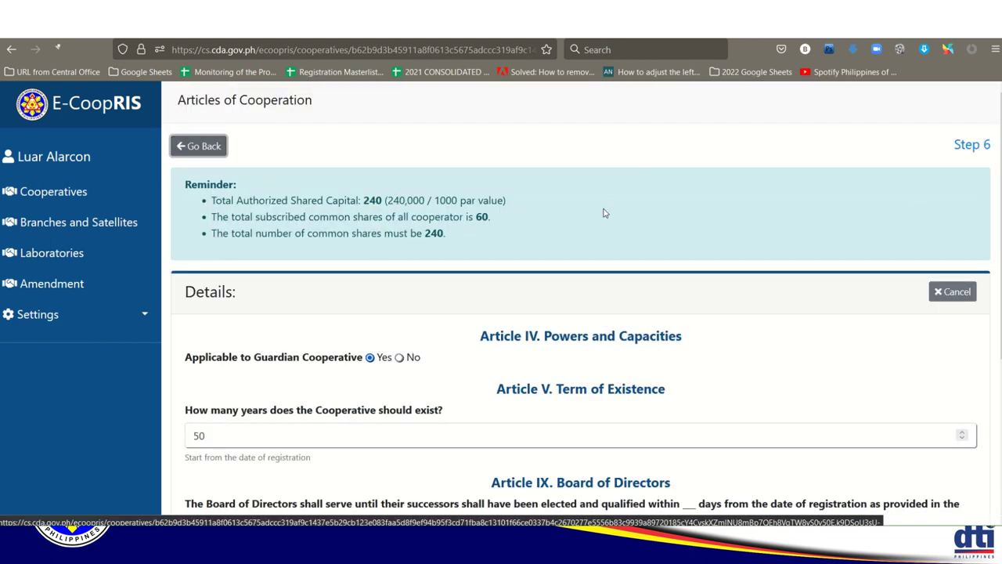
scroll(669, 325, "down", 3)
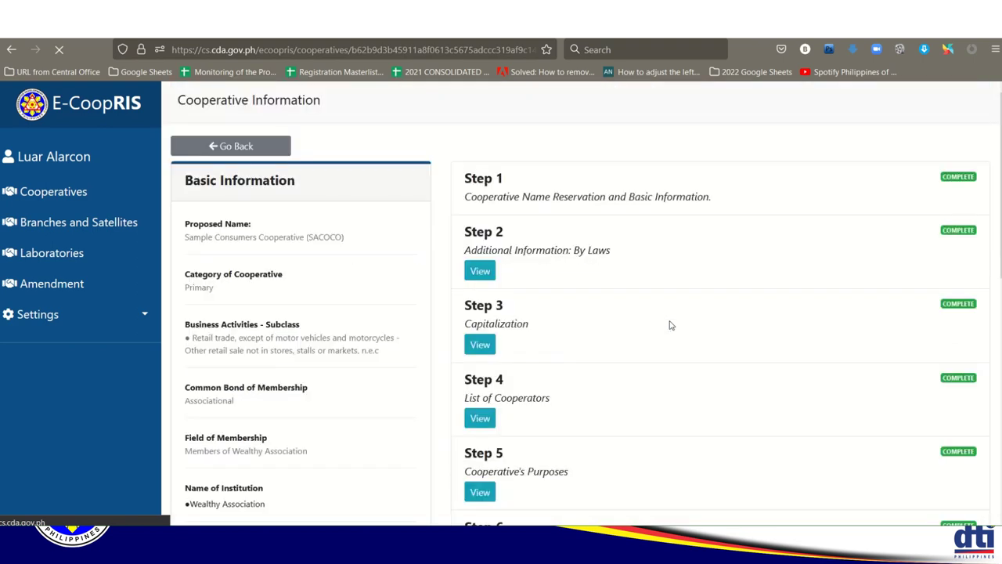
scroll(670, 324, "down", 4)
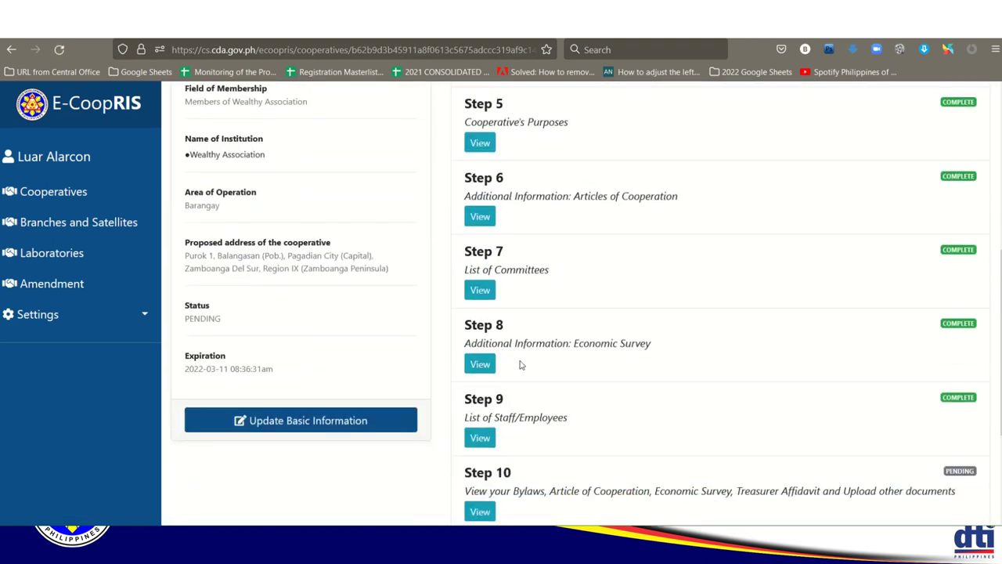
left_click(479, 289)
scroll(928, 371, "down", 1)
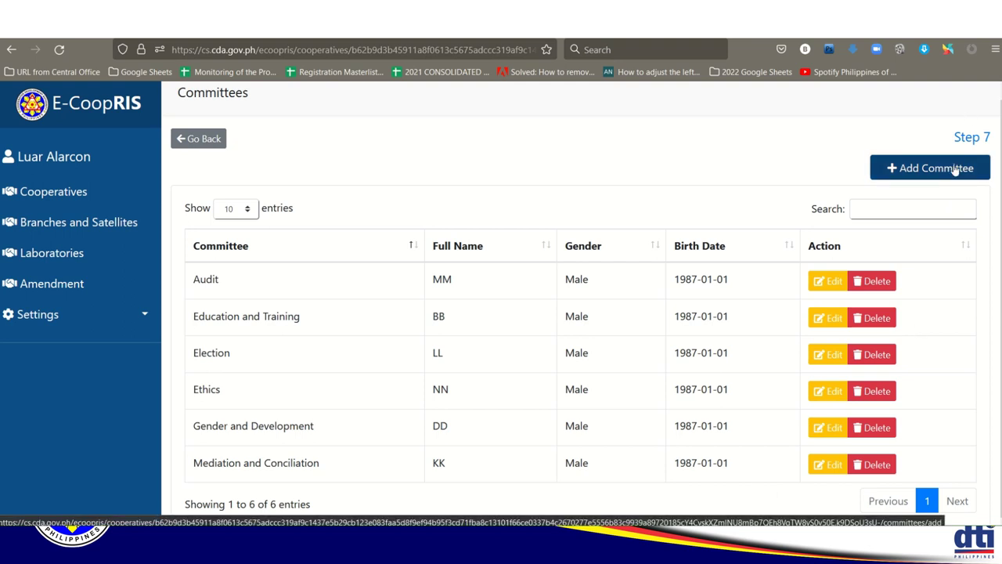
Step: Add a committee entry assigning cooperator II to Education and Training
left_click(958, 171)
left_click(416, 217)
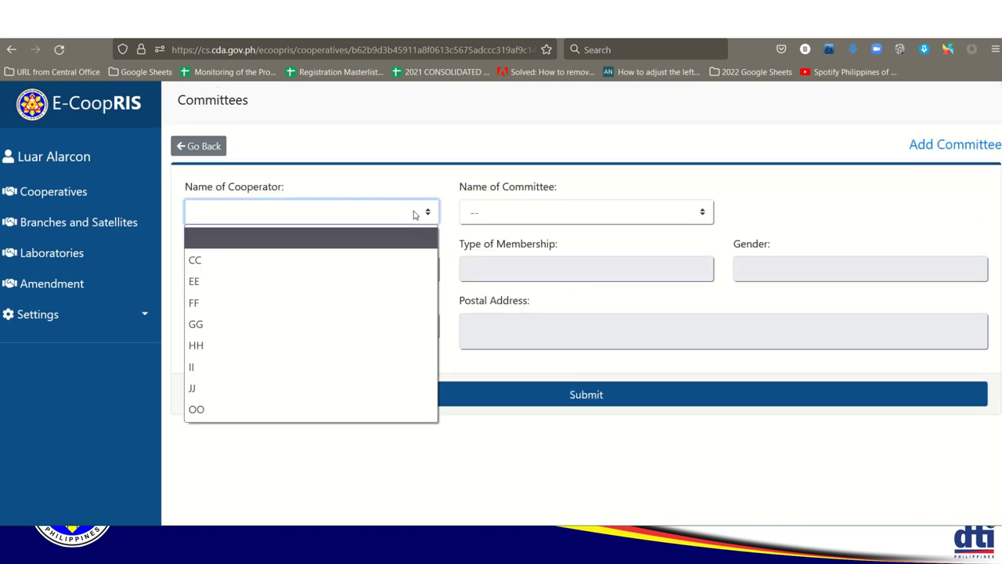
left_click(566, 222)
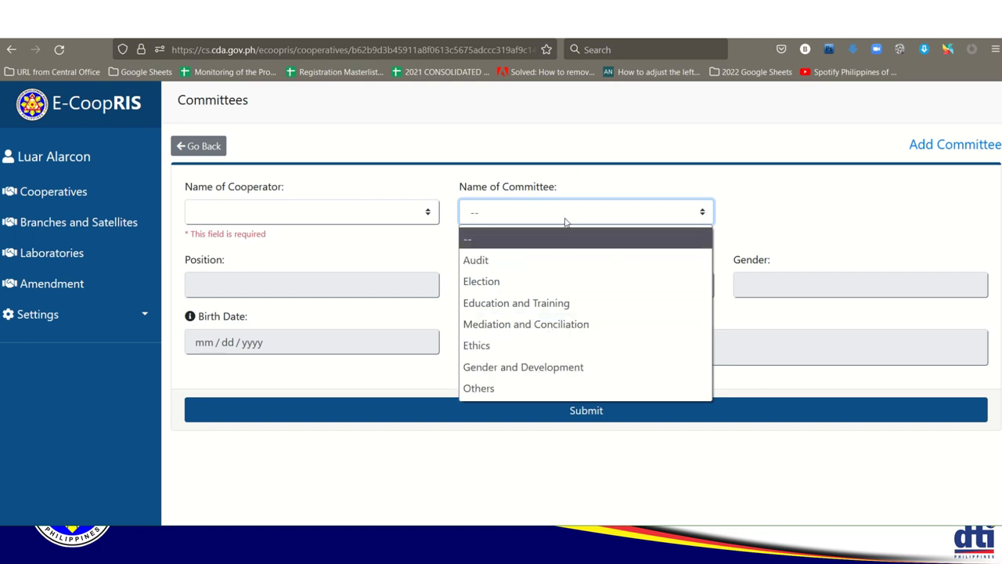
left_click(528, 304)
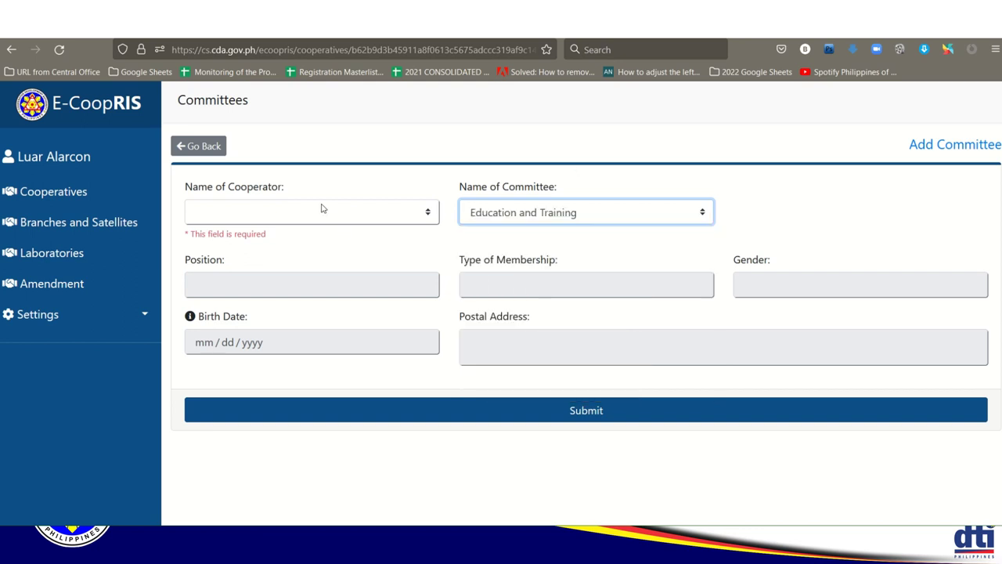
left_click(323, 214)
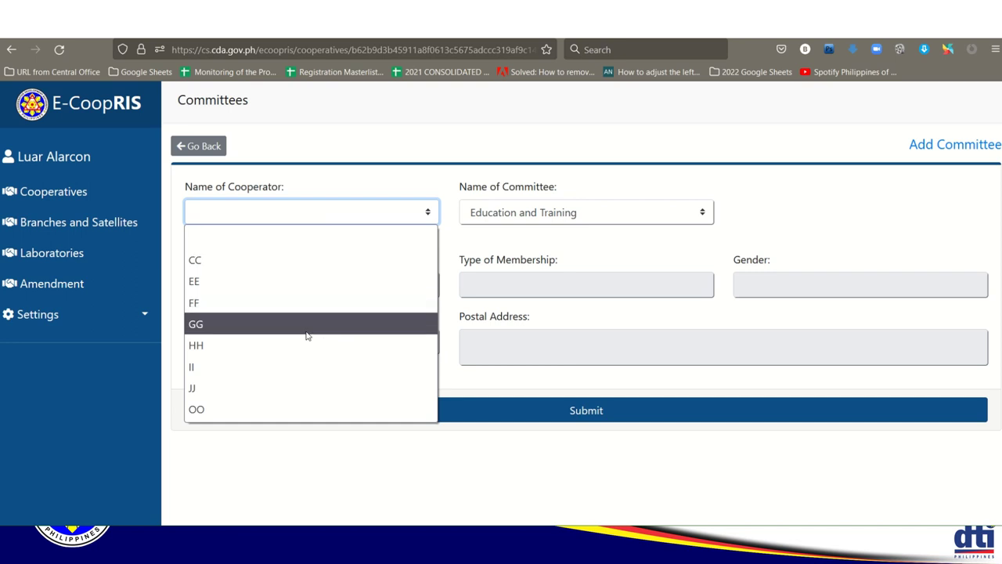
left_click(244, 366)
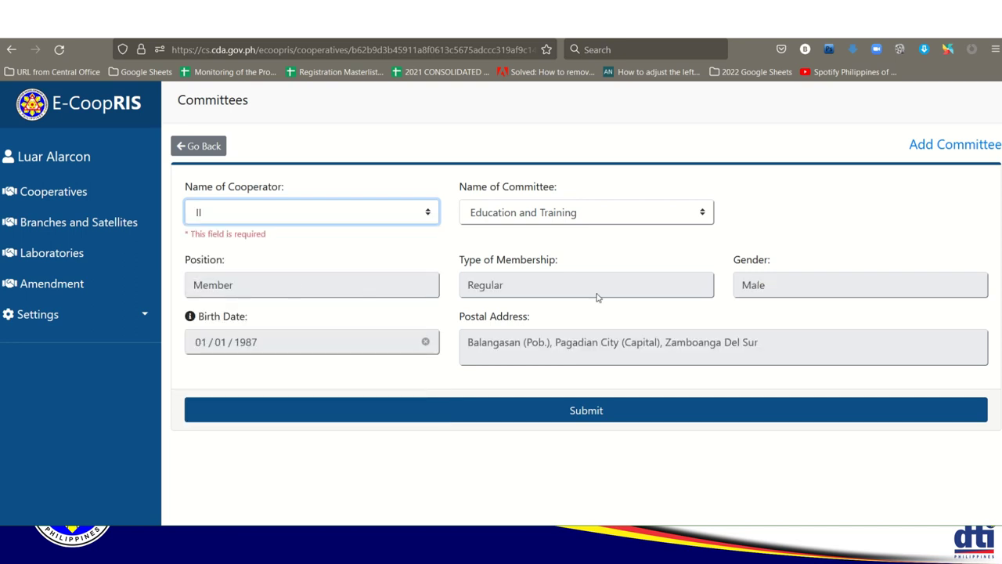
left_click(632, 413)
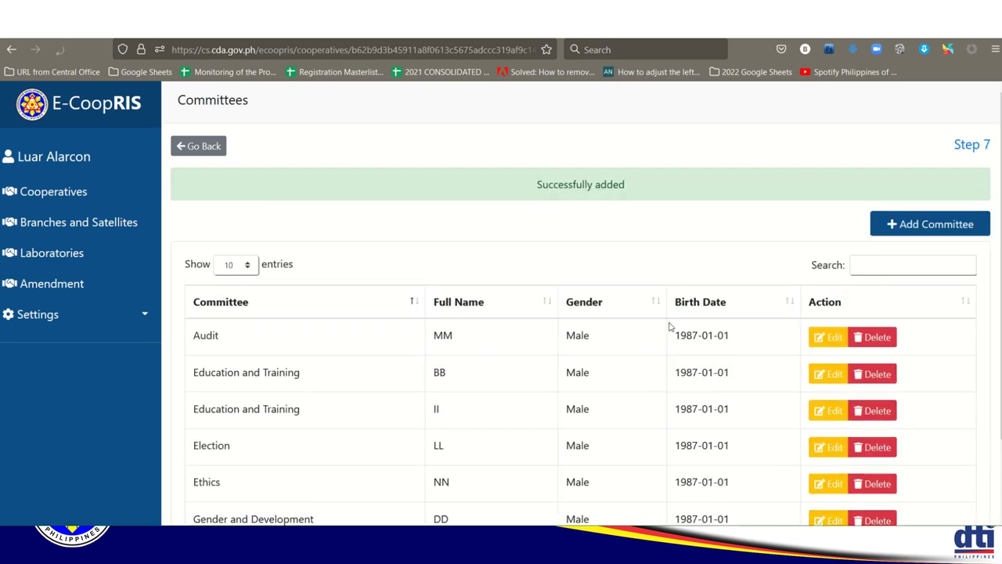
Step: Check the seven-entry committees table and return to the registration steps overview
scroll(660, 313, "down", 2)
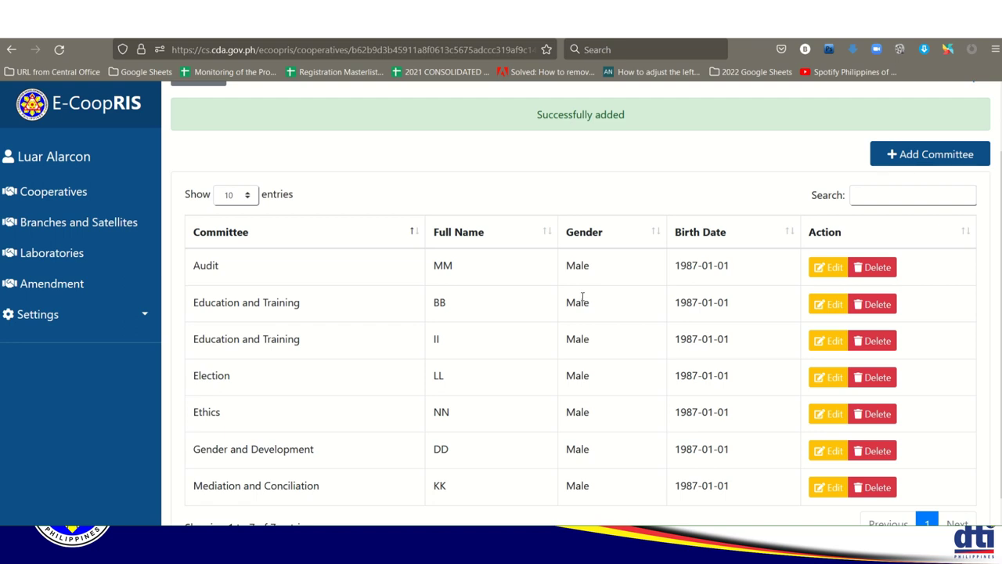
scroll(342, 315, "up", 2)
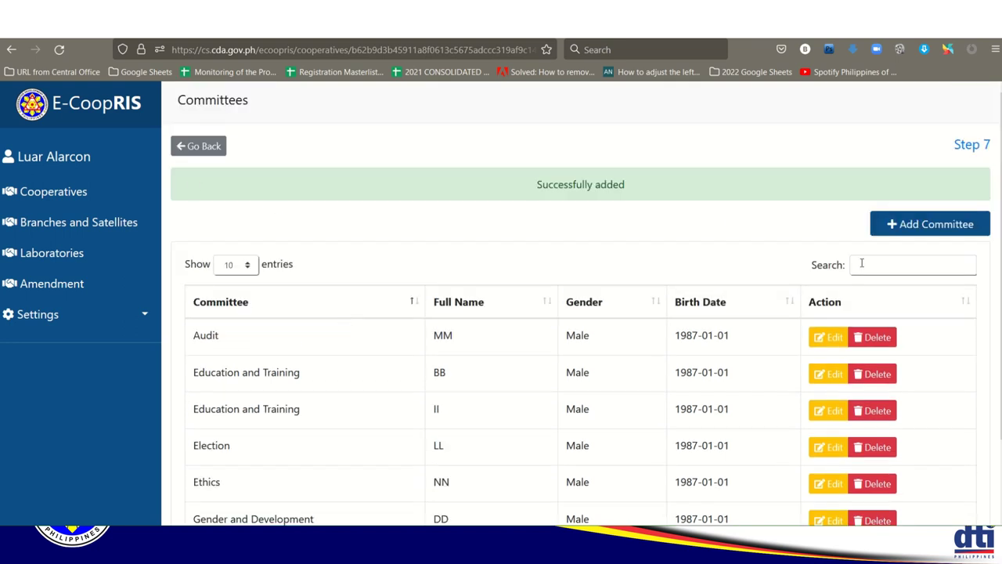
left_click(205, 146)
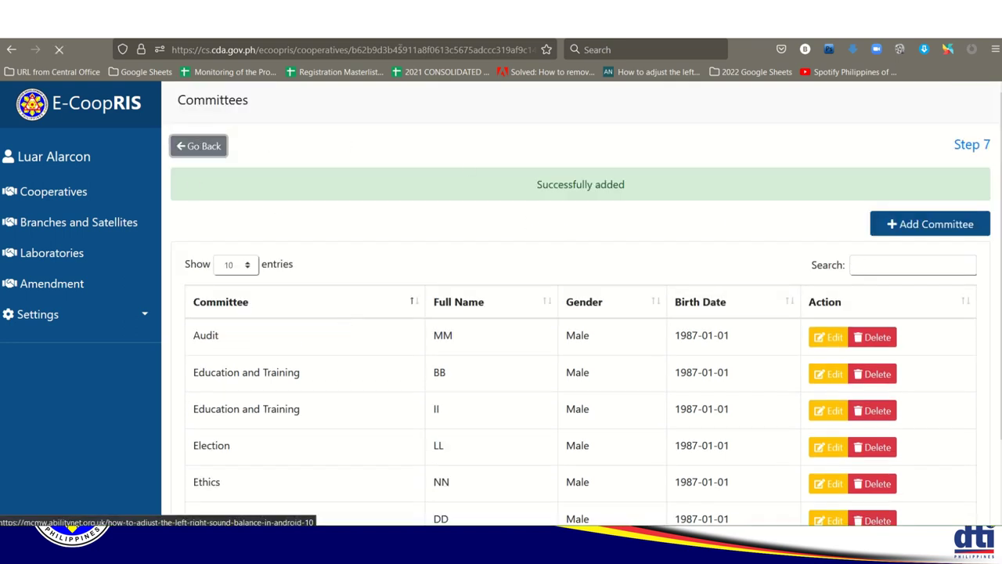
Step: Scroll down to Step 8 and open the Economic Survey page
scroll(570, 365, "down", 5)
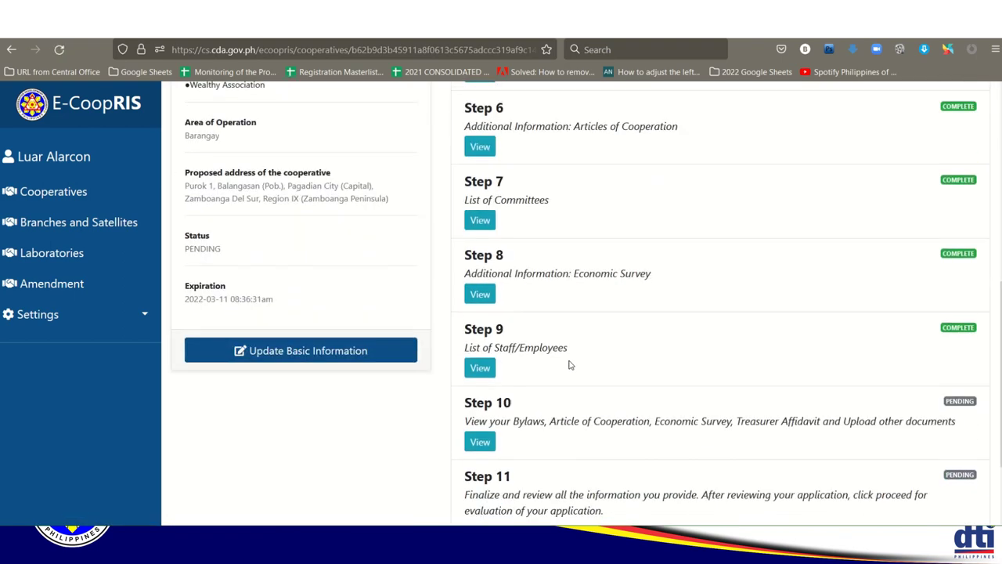
scroll(532, 313, "down", 2)
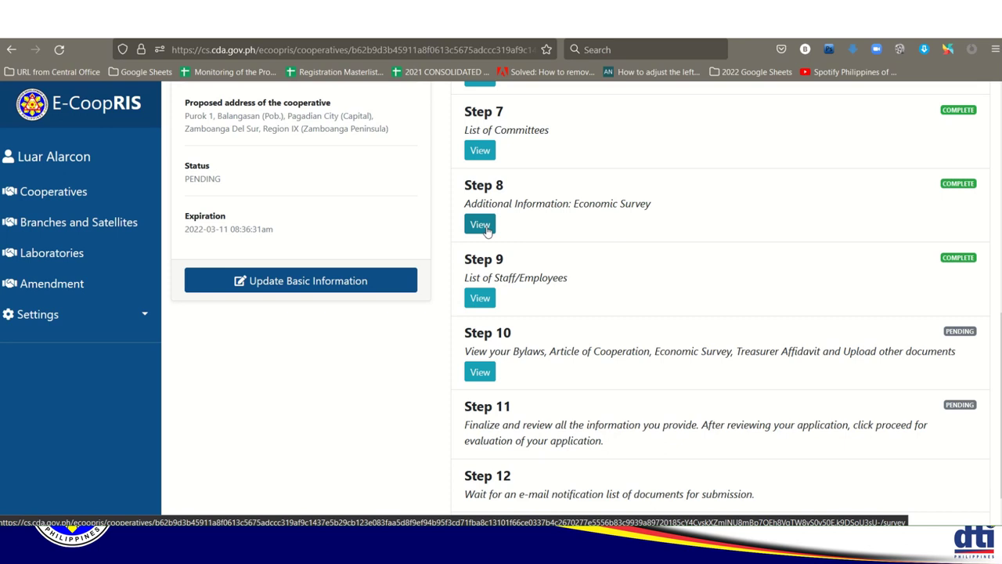
left_click(485, 227)
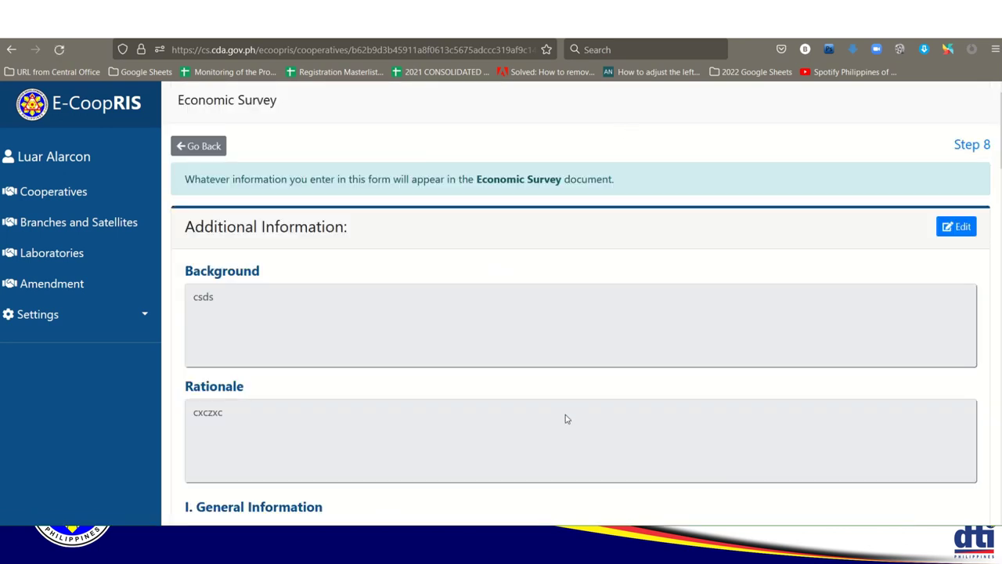
Step: Make the Economic Survey editable and select the Background 'csds' and Rationale 'cxczxc' answers
left_click(964, 227)
scroll(284, 313, "down", 3)
scroll(278, 288, "up", 3)
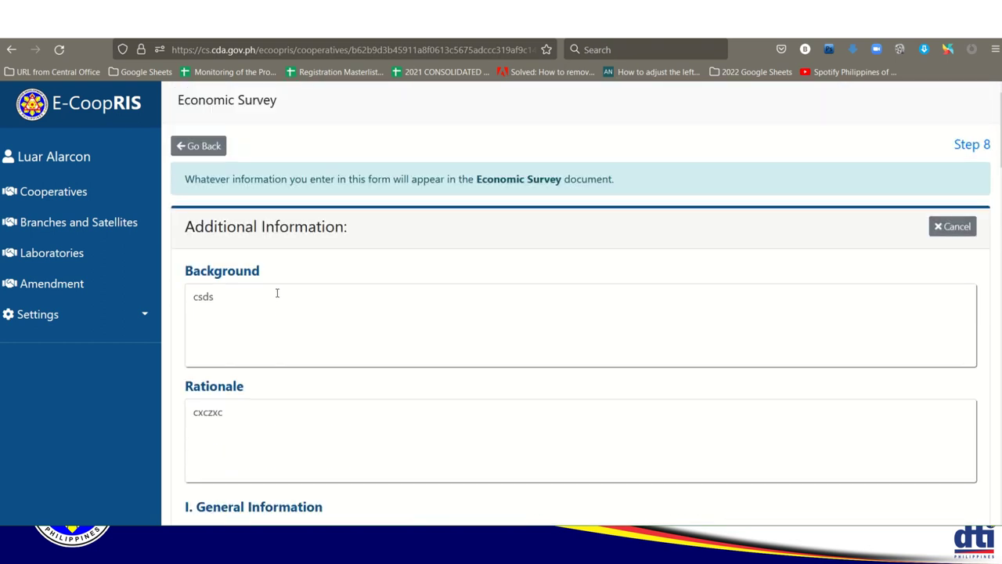
left_click_drag(262, 306, 172, 283)
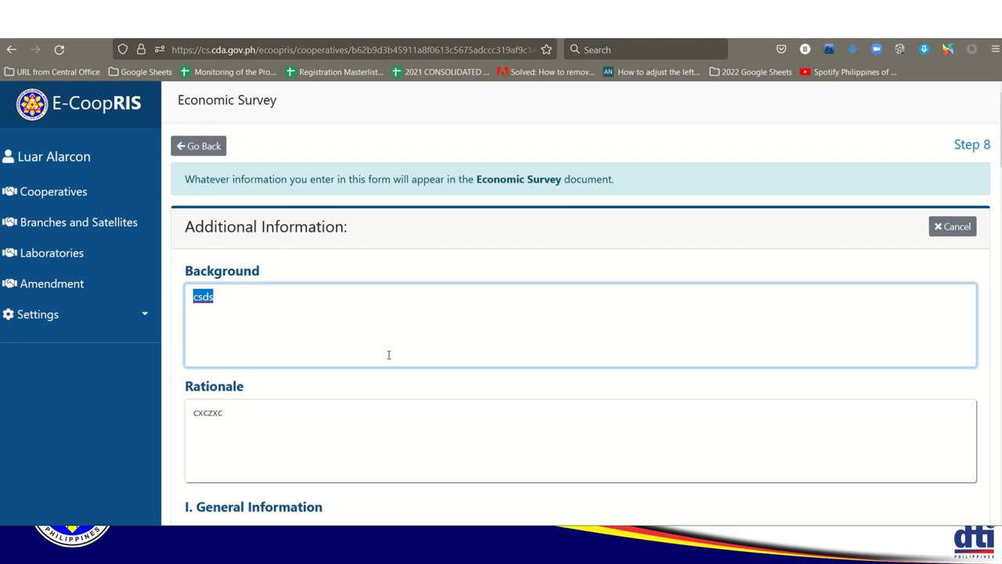
scroll(387, 364, "down", 3)
left_click(268, 265)
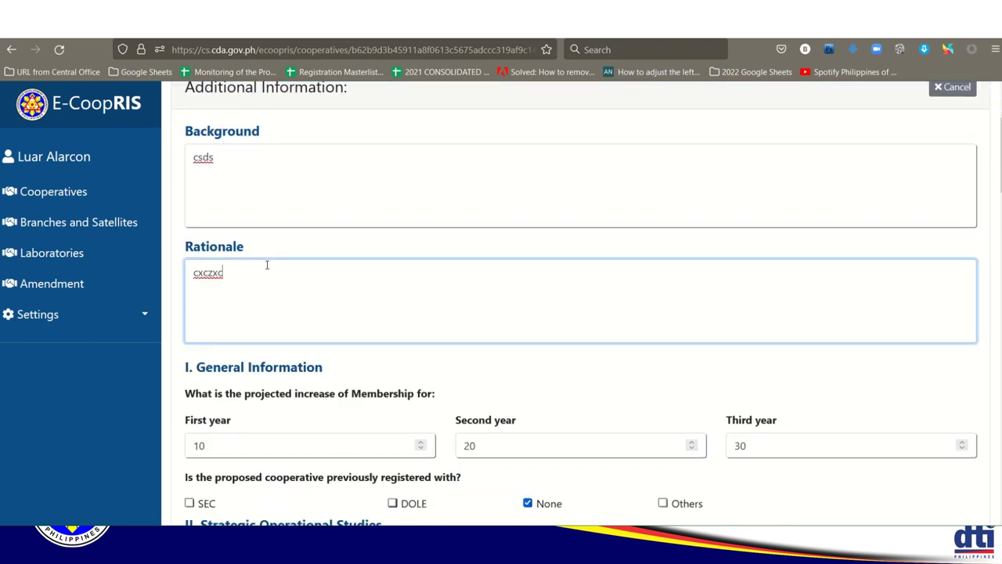
double_click(249, 268)
scroll(660, 318, "down", 4)
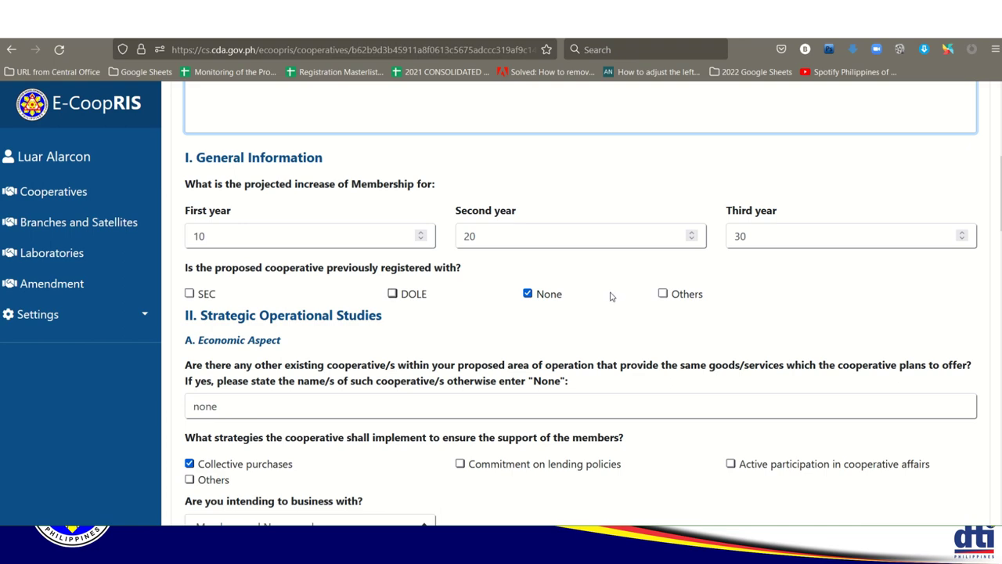
scroll(571, 311, "down", 2)
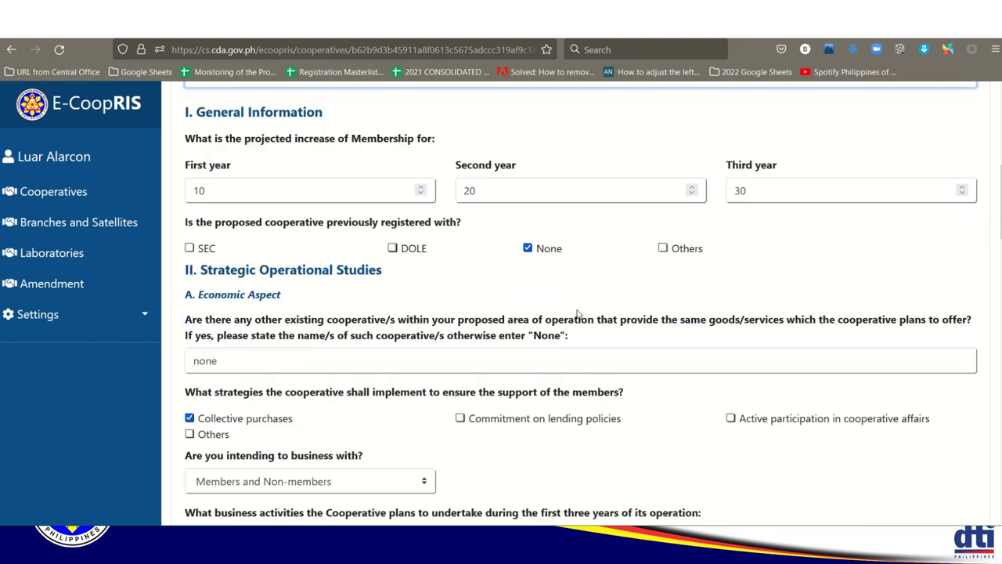
scroll(576, 320, "down", 2)
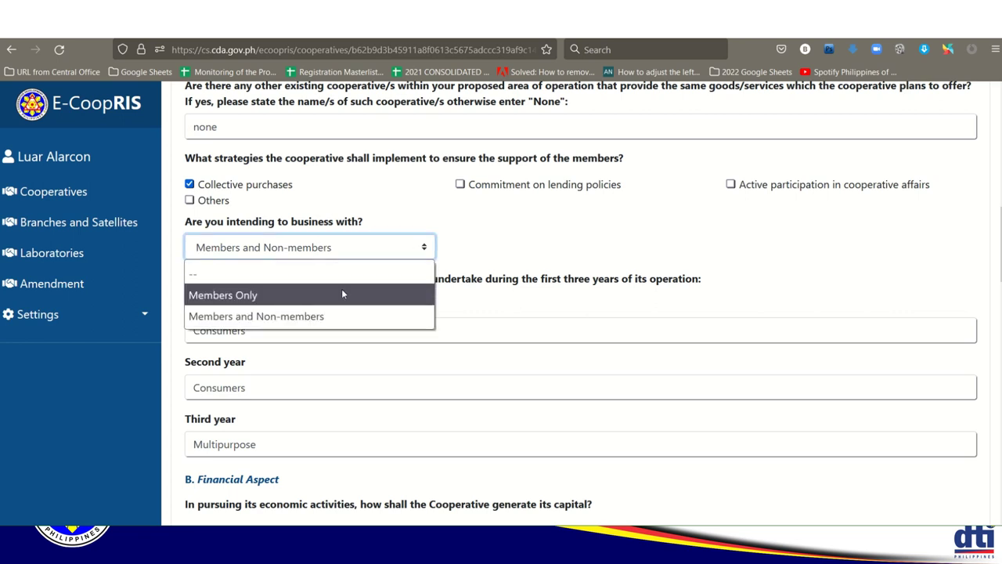
left_click(342, 293)
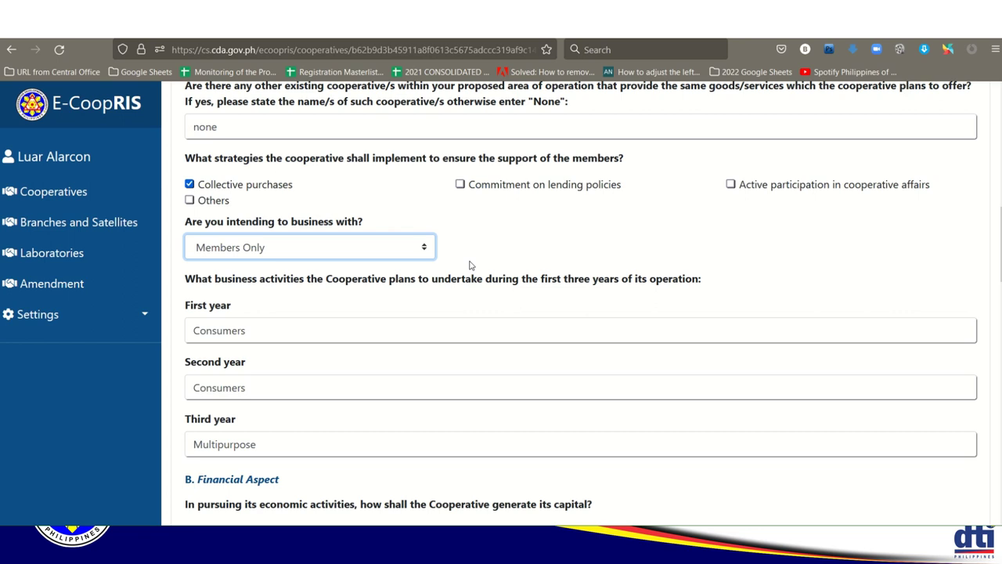
left_click(409, 255)
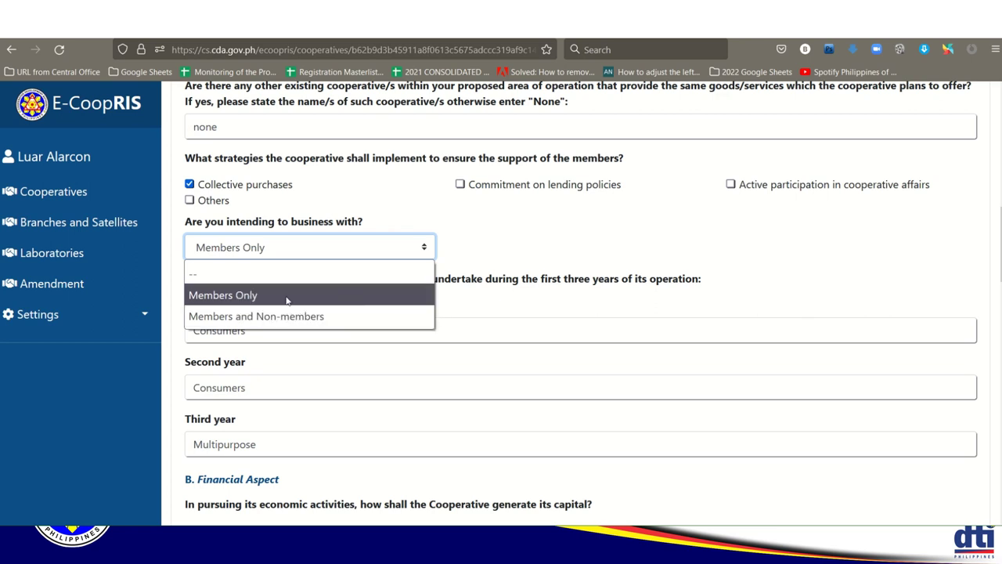
left_click(286, 296)
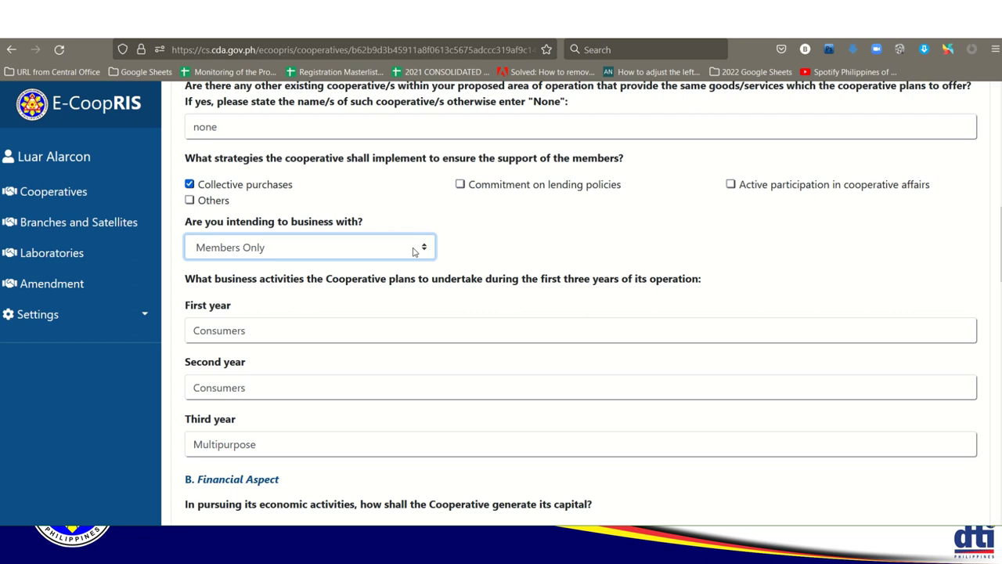
left_click(414, 251)
left_click(344, 320)
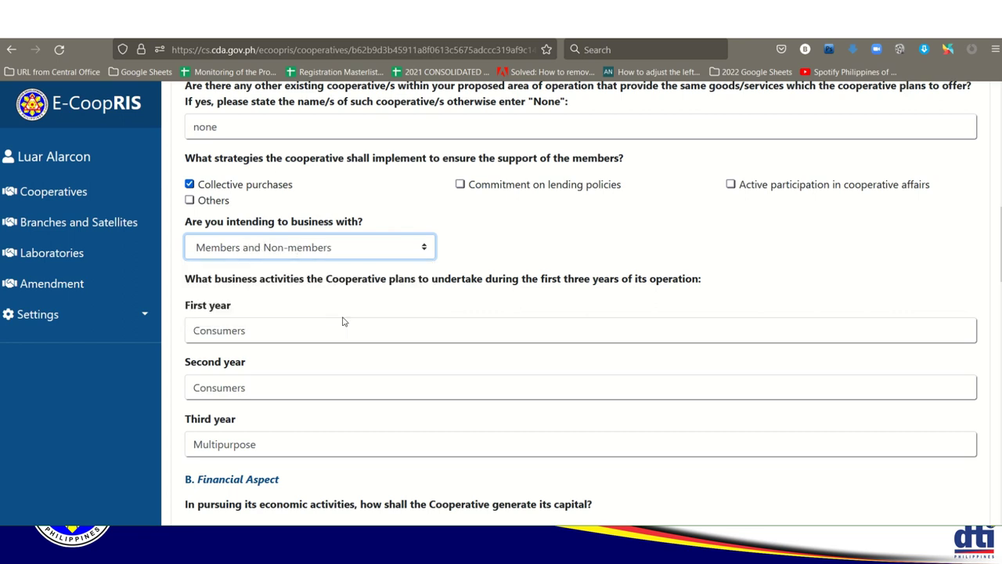
scroll(484, 281, "down", 2)
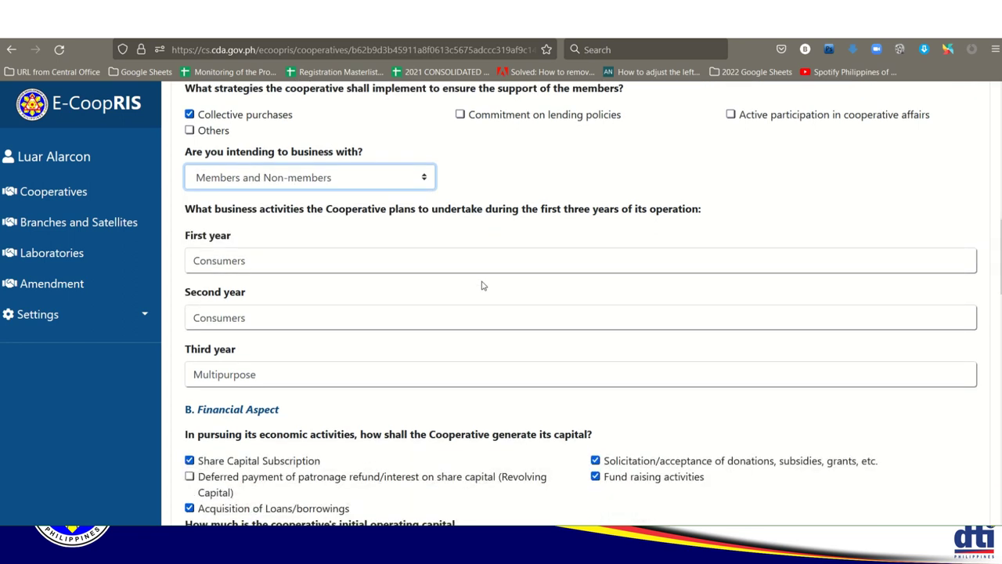
scroll(483, 286, "down", 2)
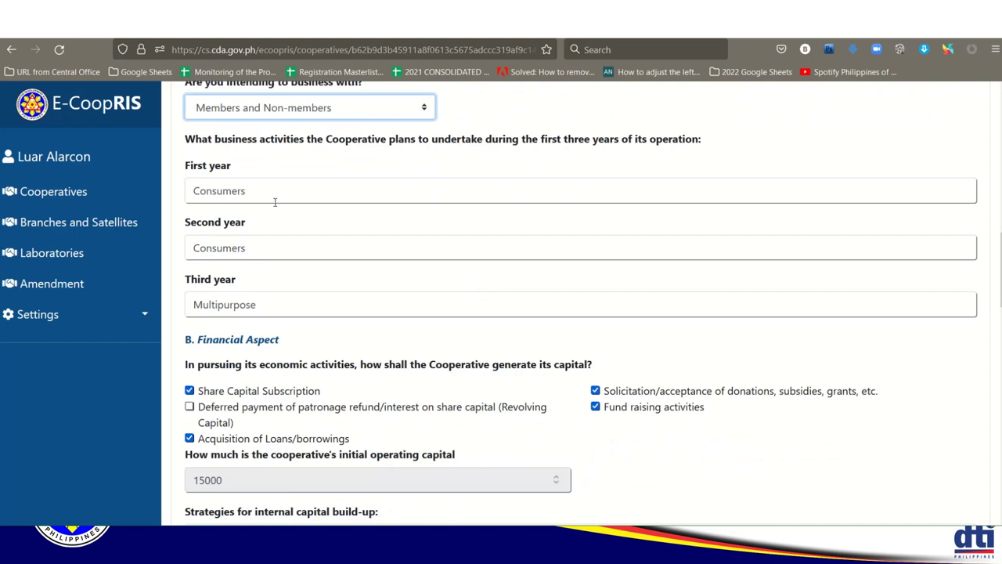
left_click_drag(266, 190, 190, 197)
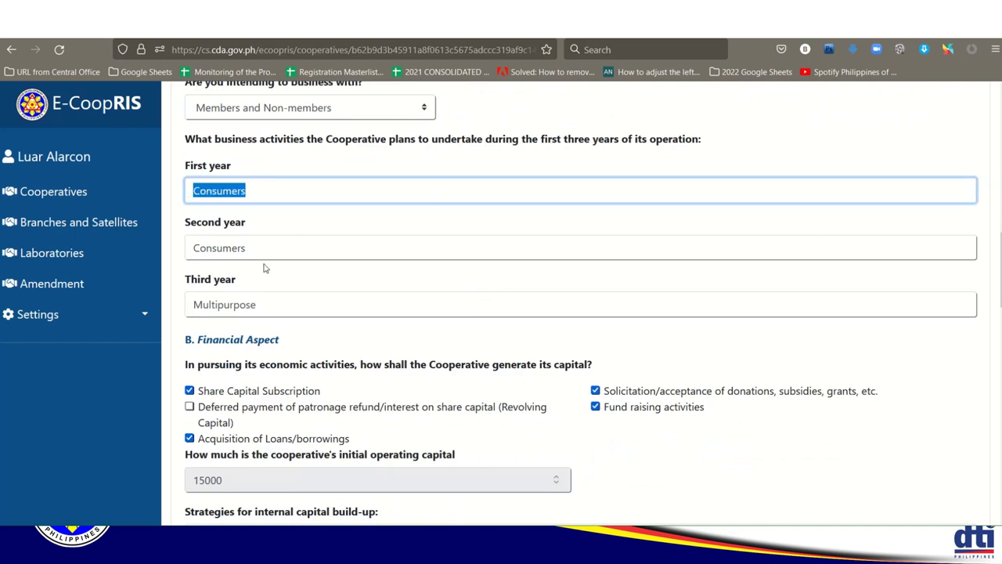
left_click_drag(266, 252, 185, 252)
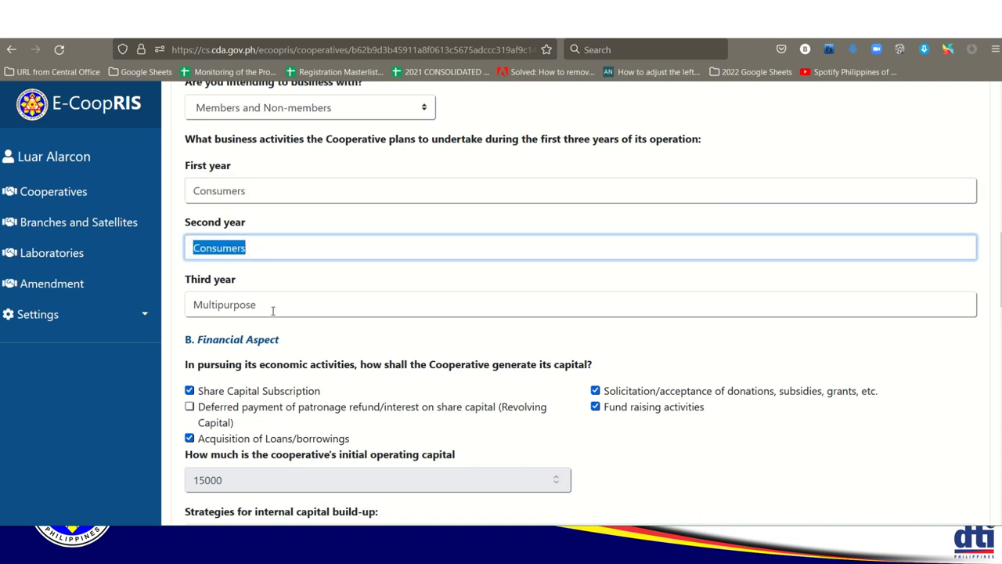
left_click_drag(274, 306, 181, 308)
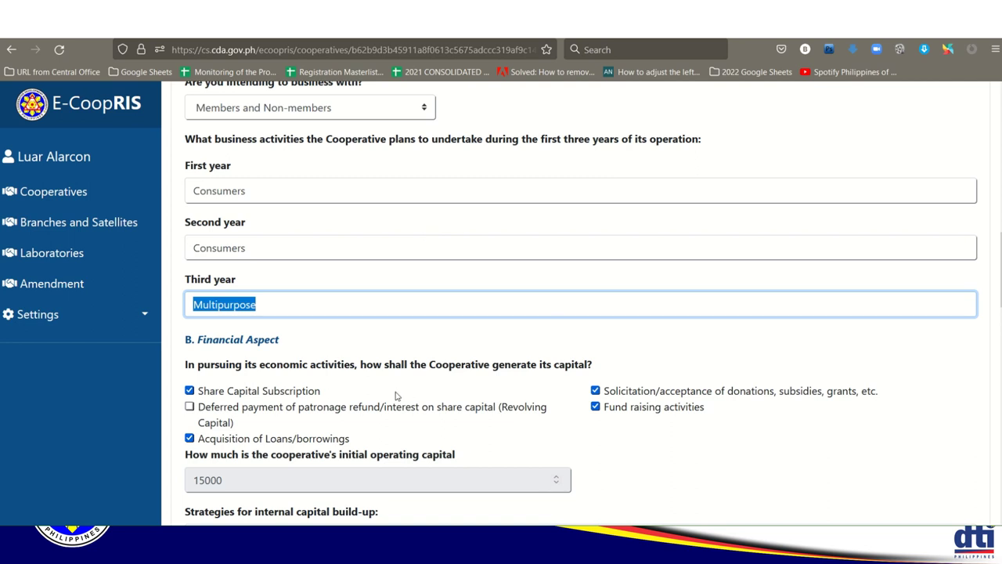
scroll(465, 372, "down", 3)
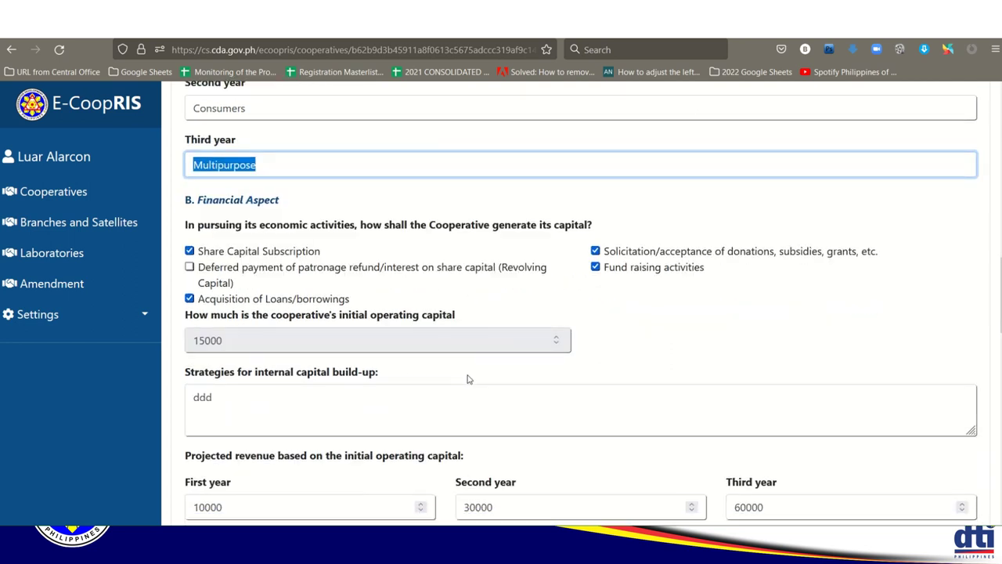
scroll(468, 378, "down", 2)
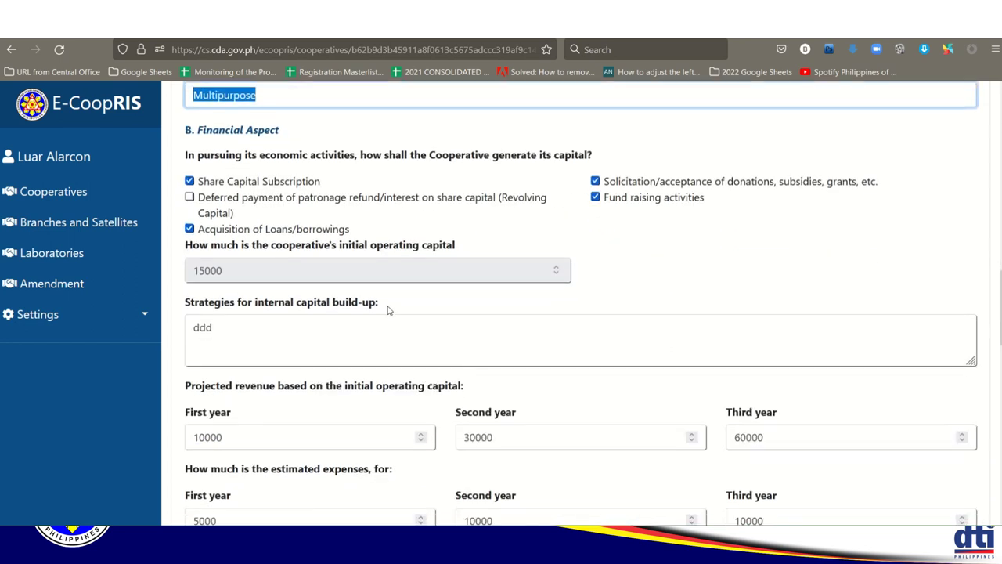
scroll(387, 310, "down", 2)
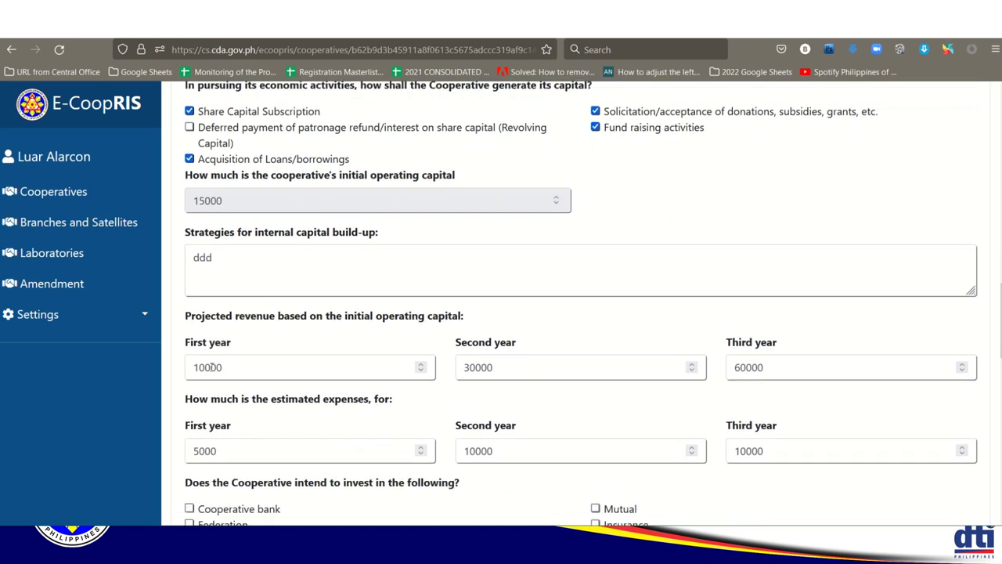
scroll(212, 368, "down", 2)
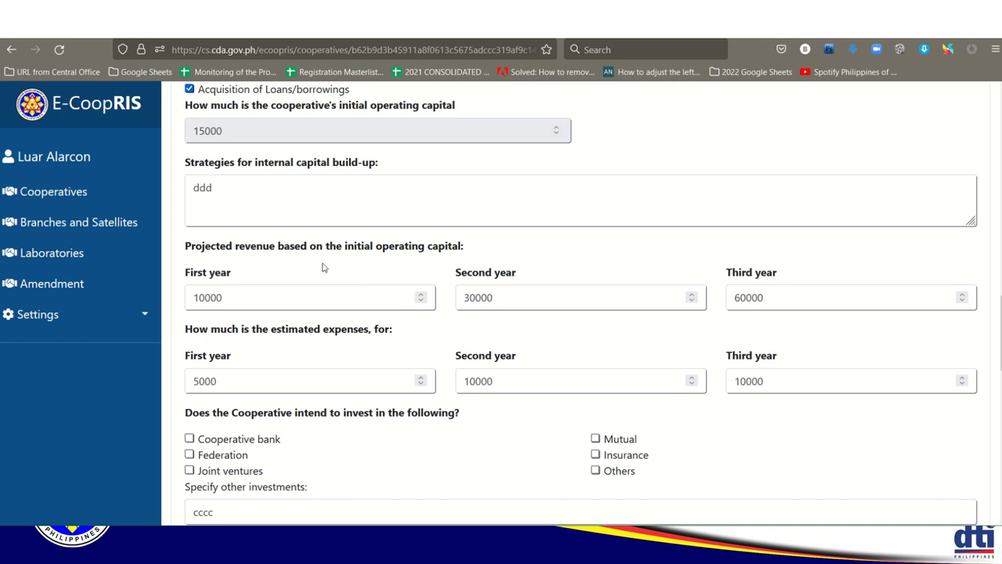
left_click(305, 299)
double_click(305, 300)
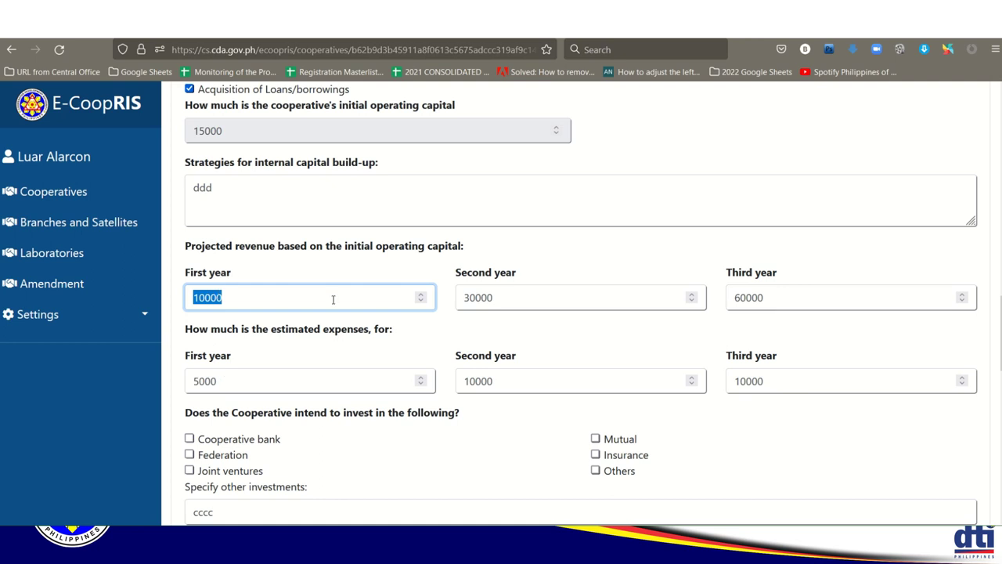
left_click(230, 382)
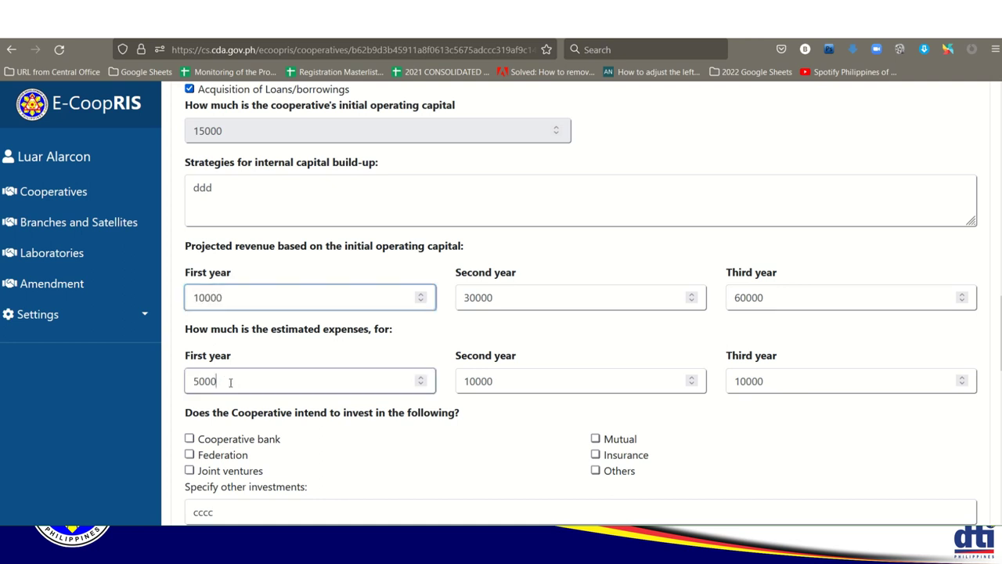
double_click(230, 382)
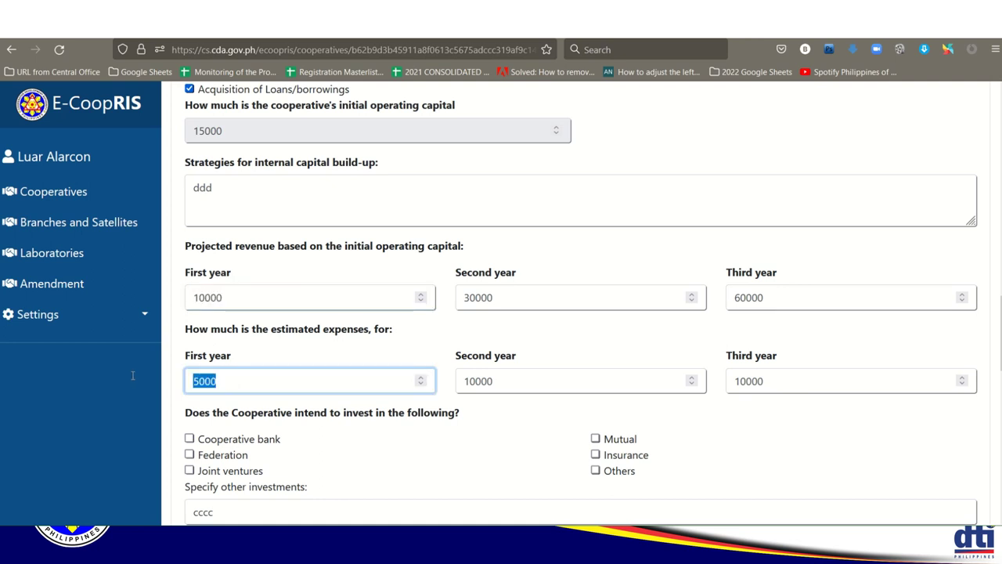
double_click(255, 291)
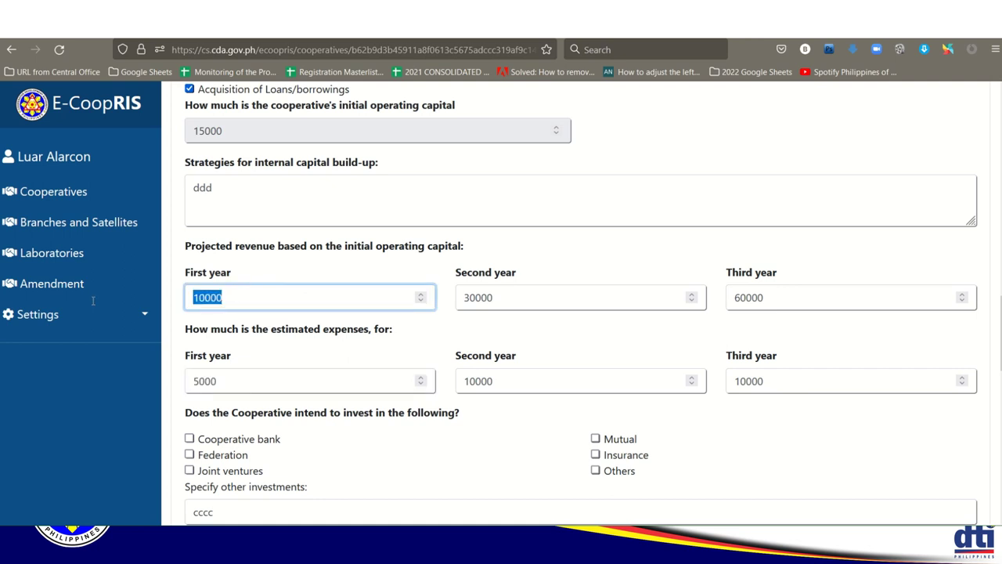
left_click(349, 261)
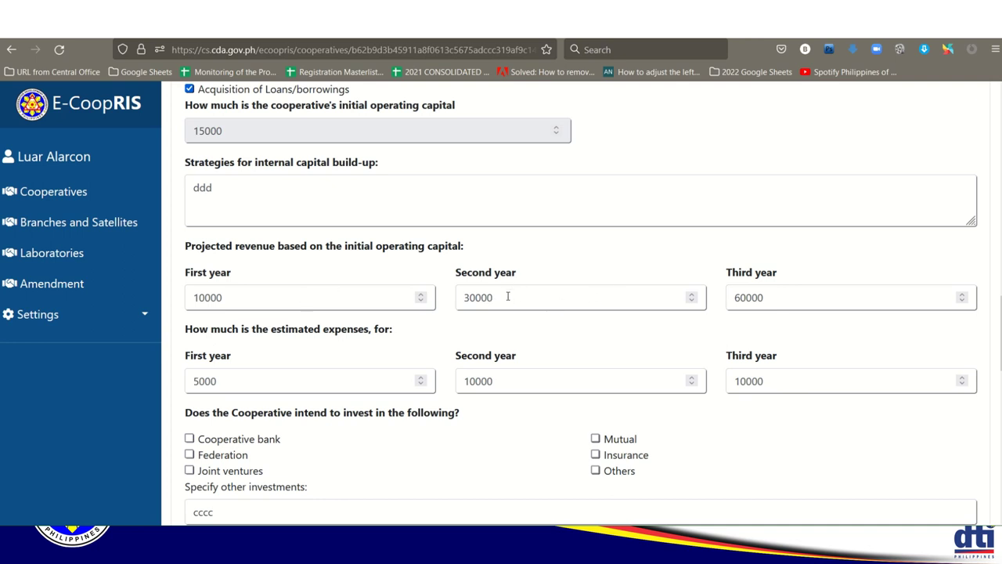
left_click_drag(507, 296, 398, 296)
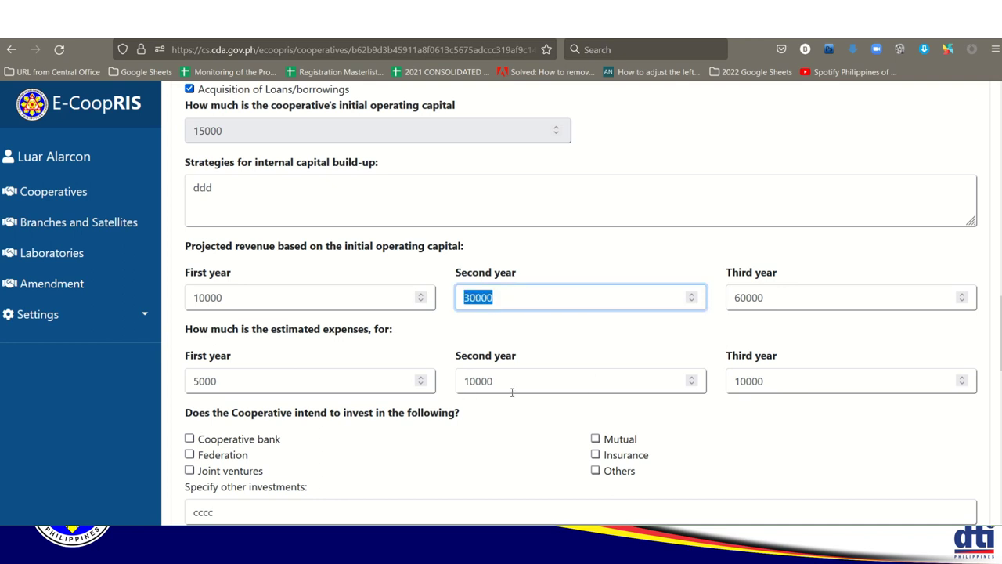
left_click_drag(522, 383, 418, 379)
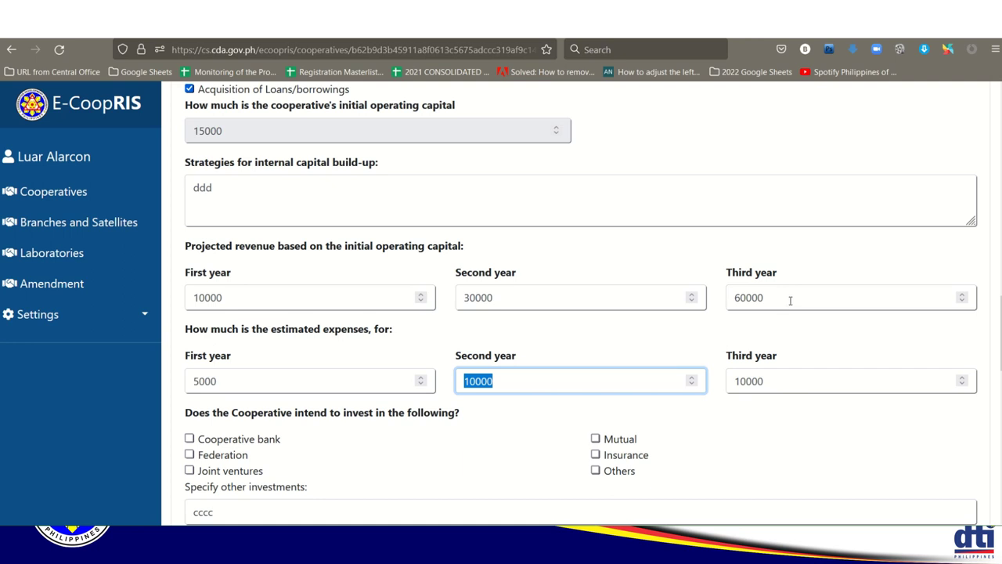
left_click_drag(778, 296, 722, 295)
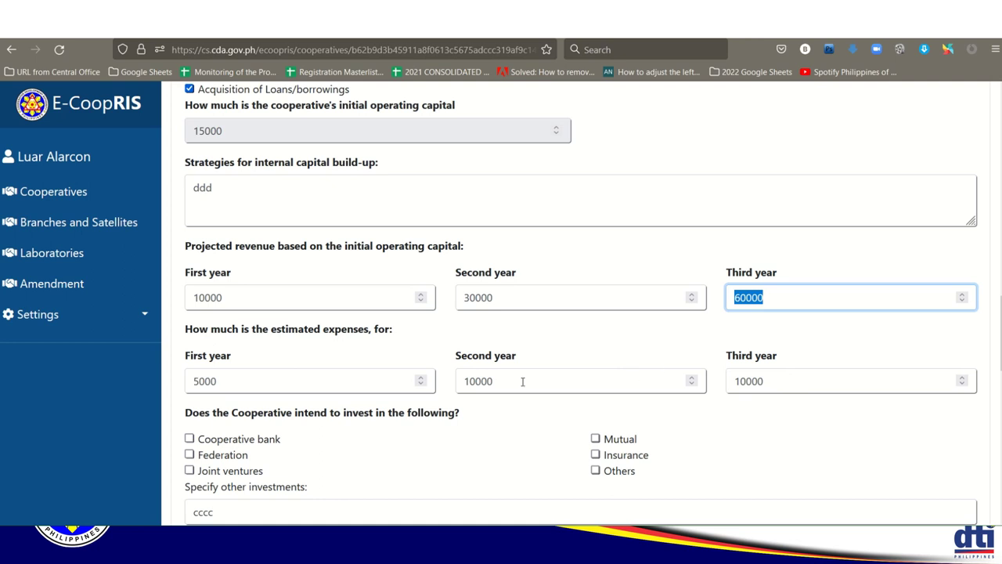
double_click(794, 381)
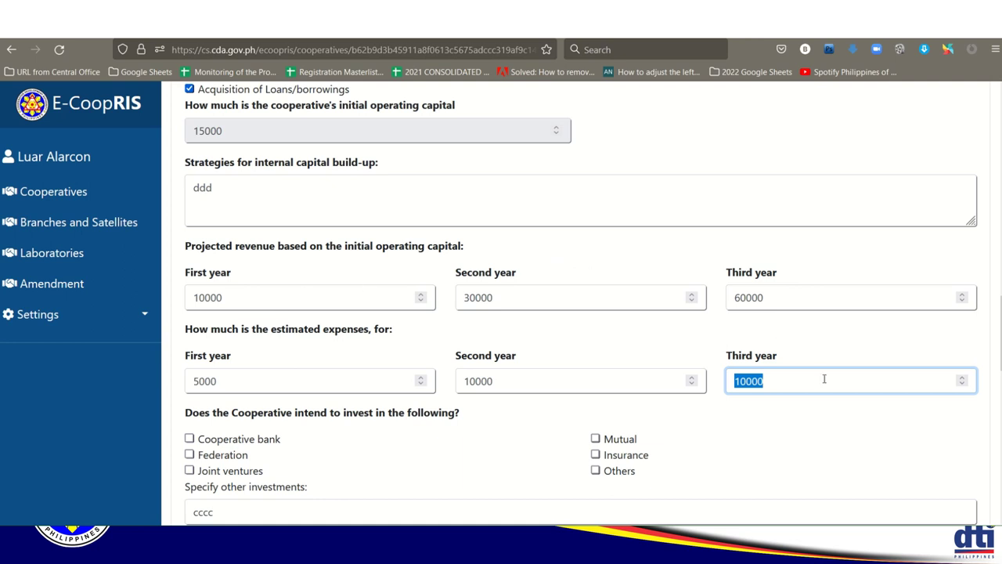
Step: Review the Technical Aspect and Organizational Structure sections, then go back to the steps overview
scroll(789, 431, "down", 3)
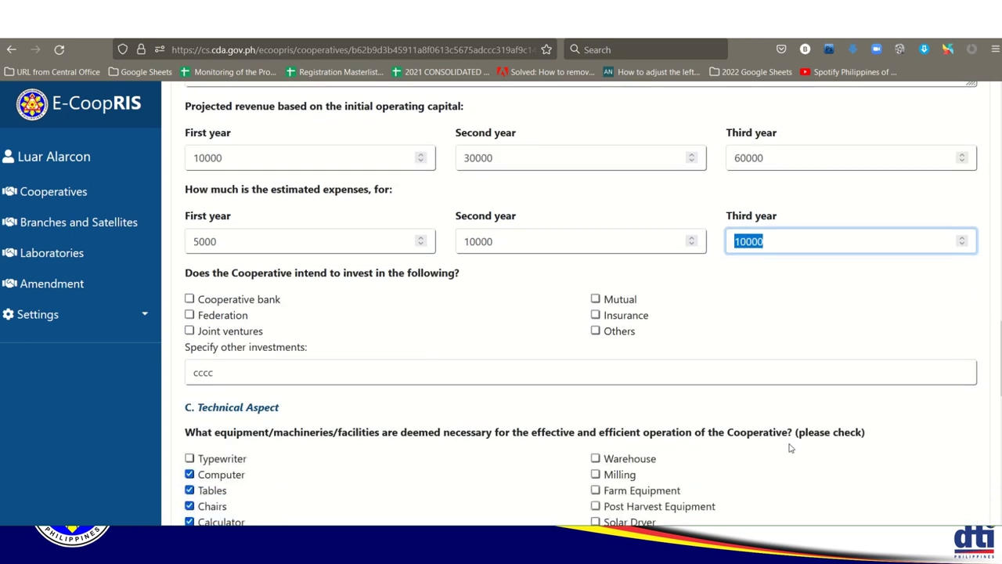
scroll(789, 446, "down", 3)
scroll(471, 427, "down", 3)
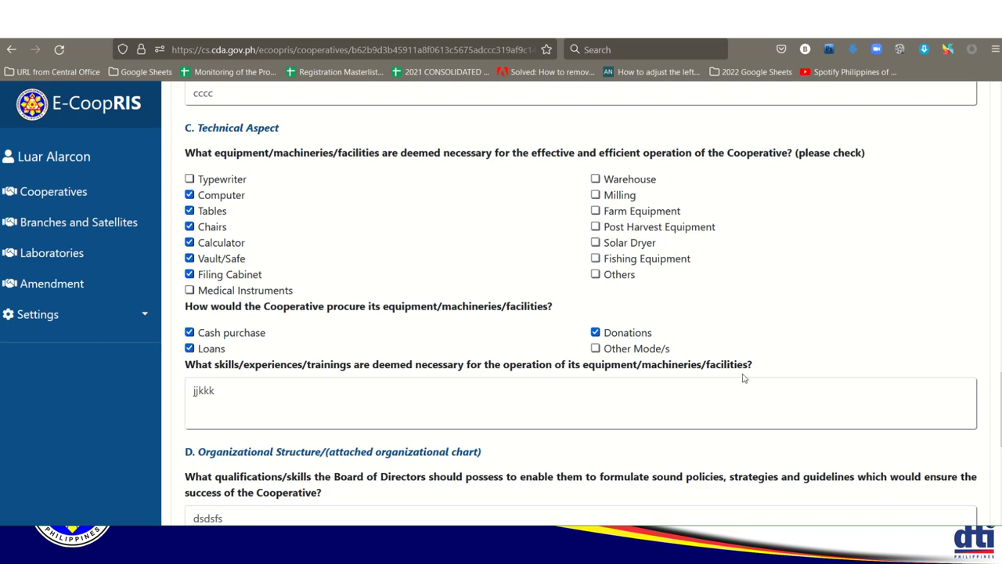
scroll(743, 377, "down", 5)
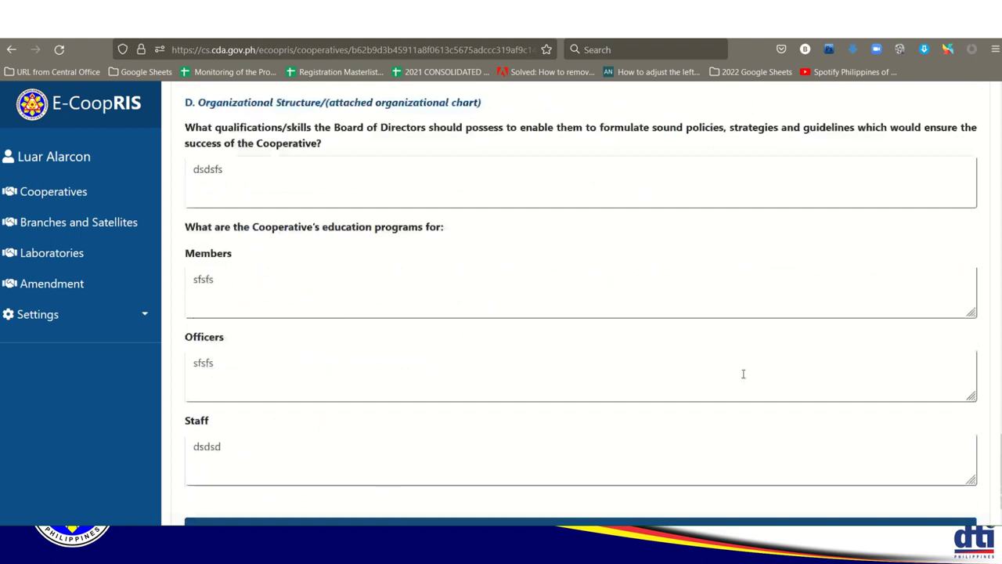
scroll(493, 345, "down", 1)
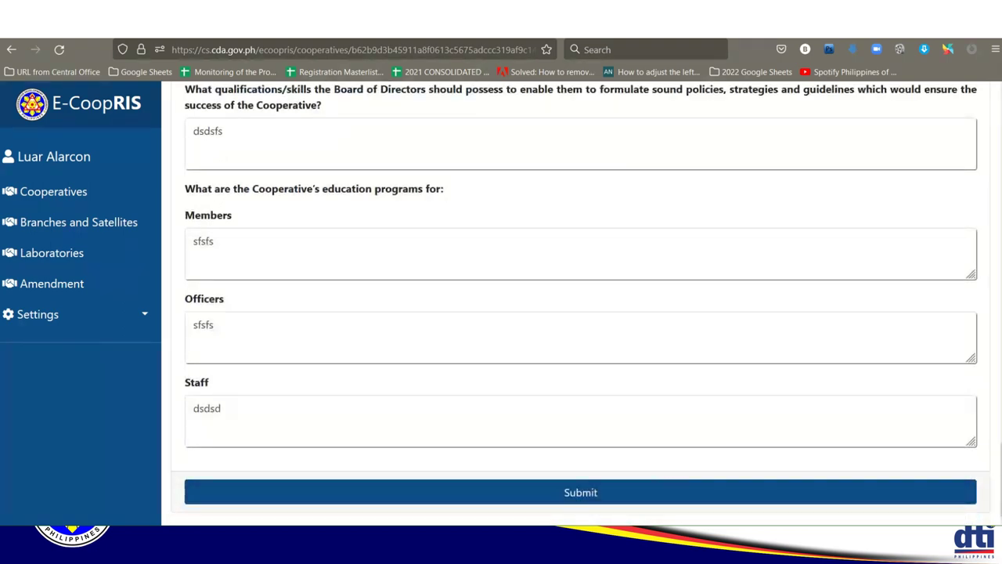
scroll(542, 332, "up", 20)
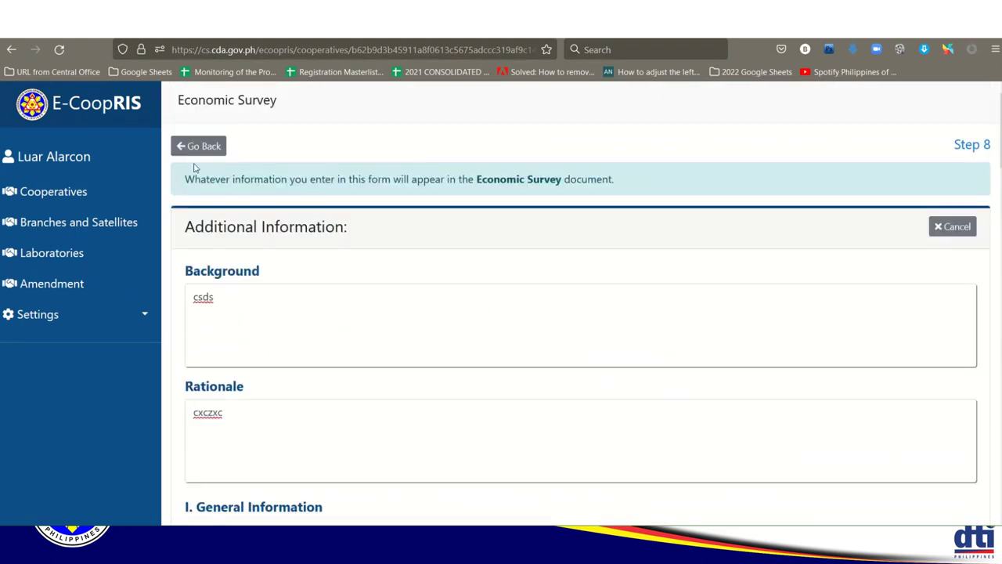
left_click(197, 149)
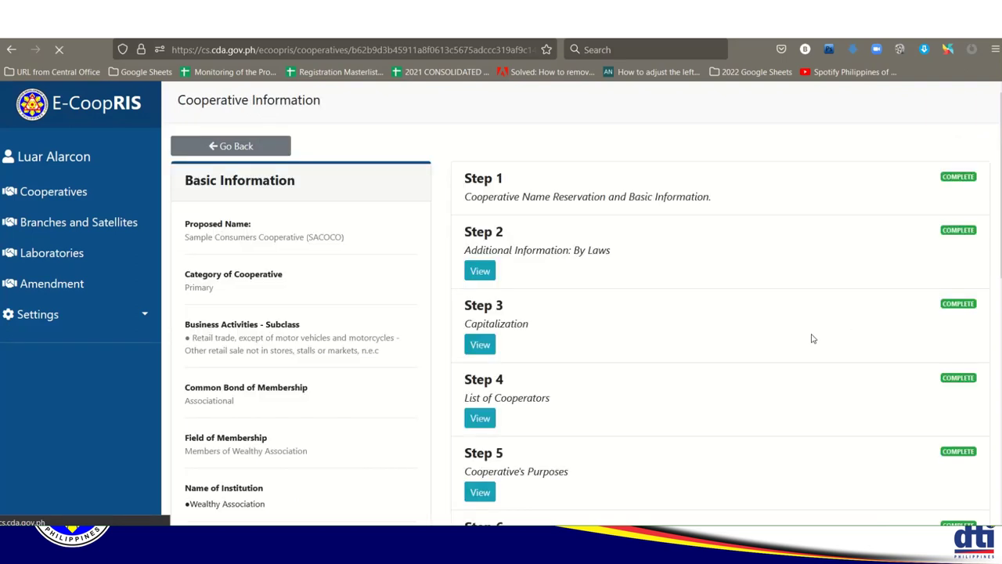
Step: Scroll down the Cooperative Information page and open Step 9's staff list
scroll(811, 338, "down", 10)
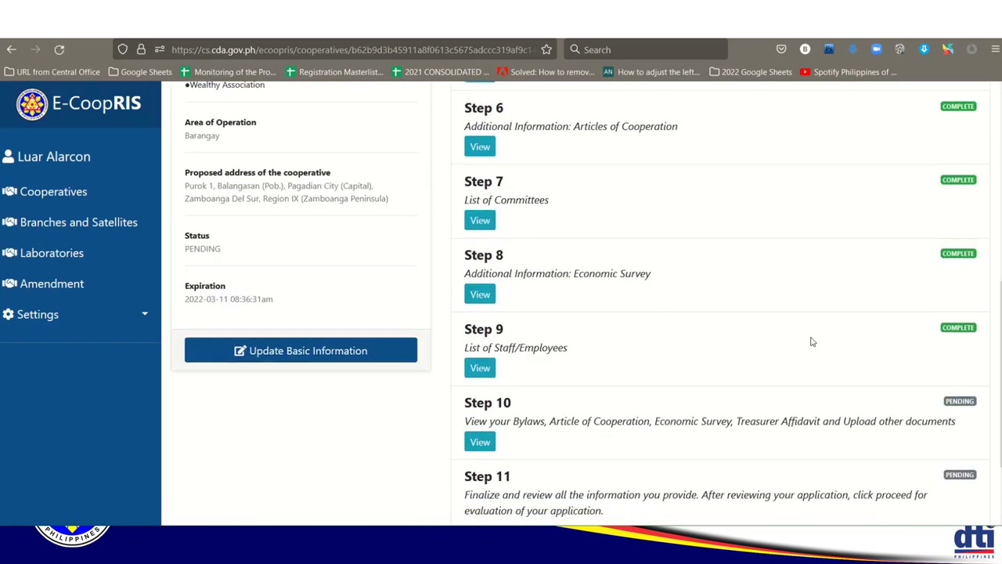
scroll(812, 341, "down", 2)
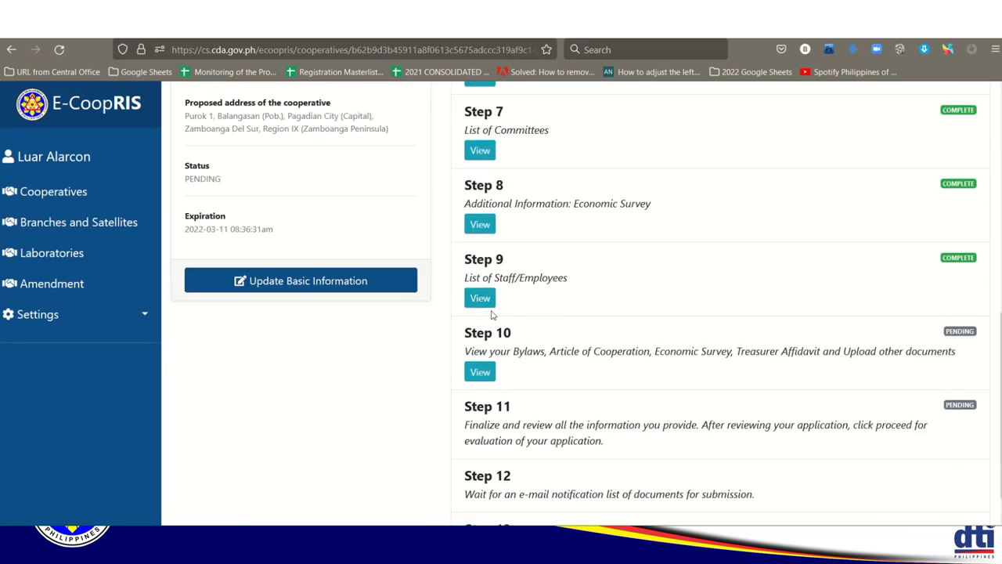
left_click(480, 298)
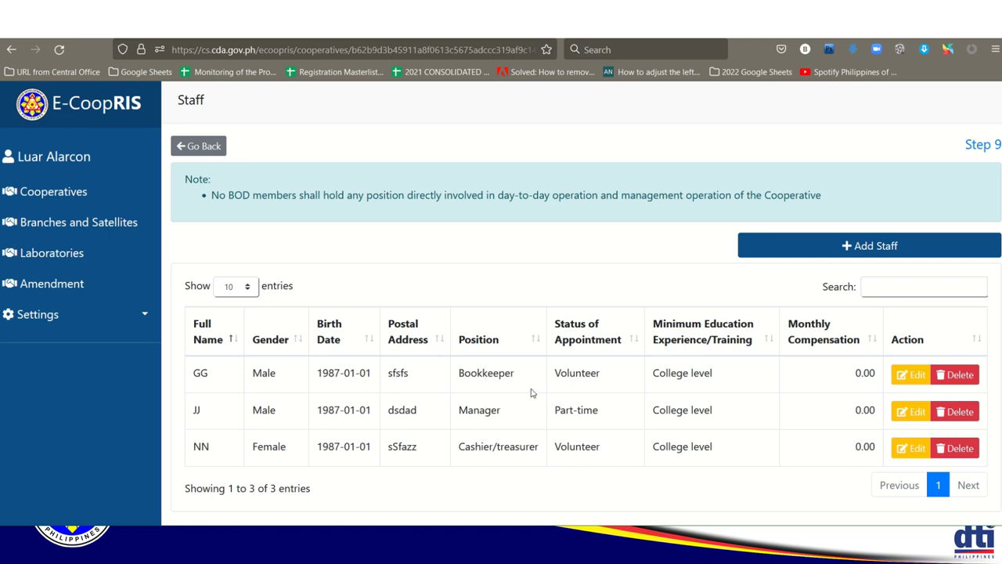
Step: Look over the Bookkeeper and Cashier/treasurer rows, then start a new staff entry
left_click_drag(525, 389, 457, 389)
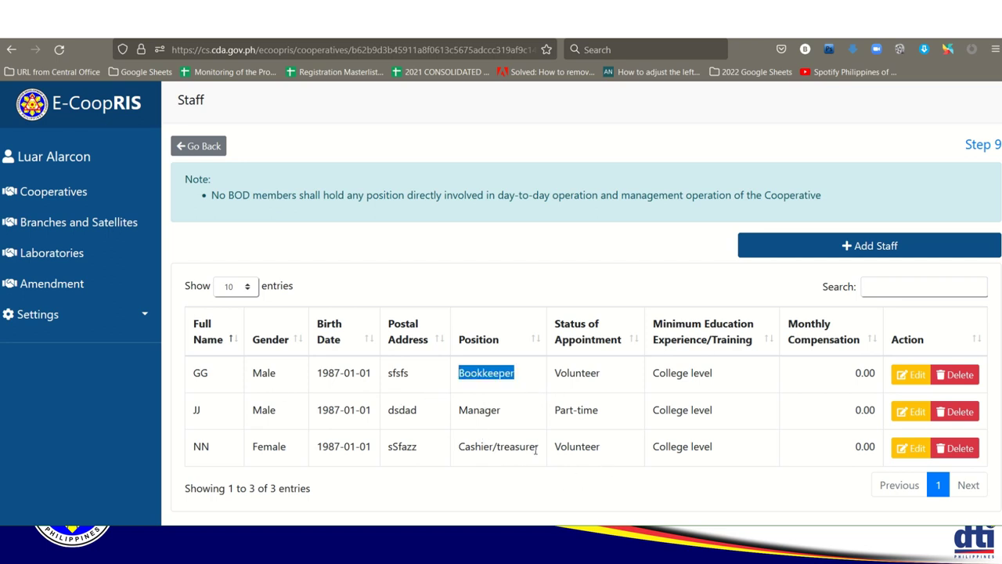
left_click_drag(540, 452, 465, 446)
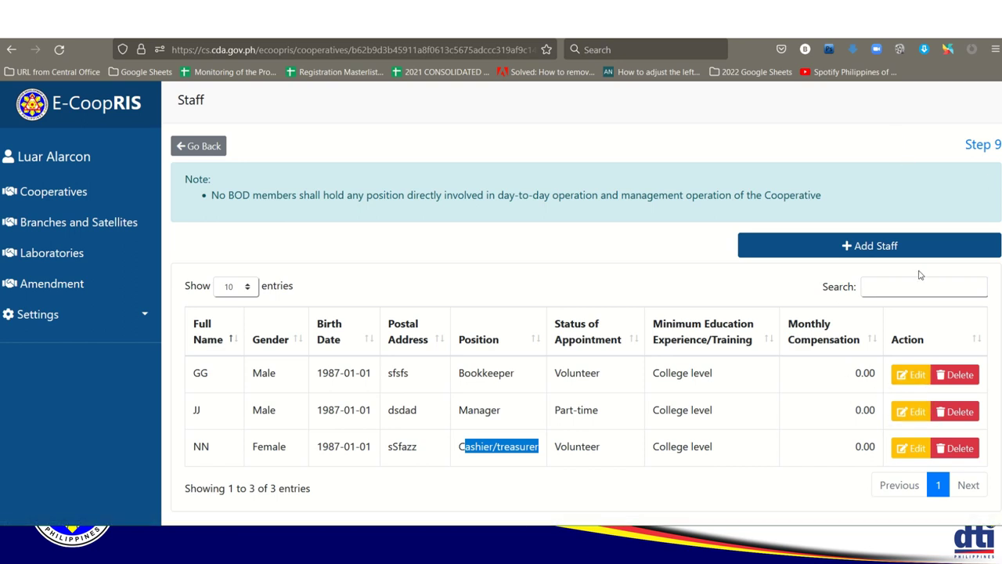
left_click(903, 246)
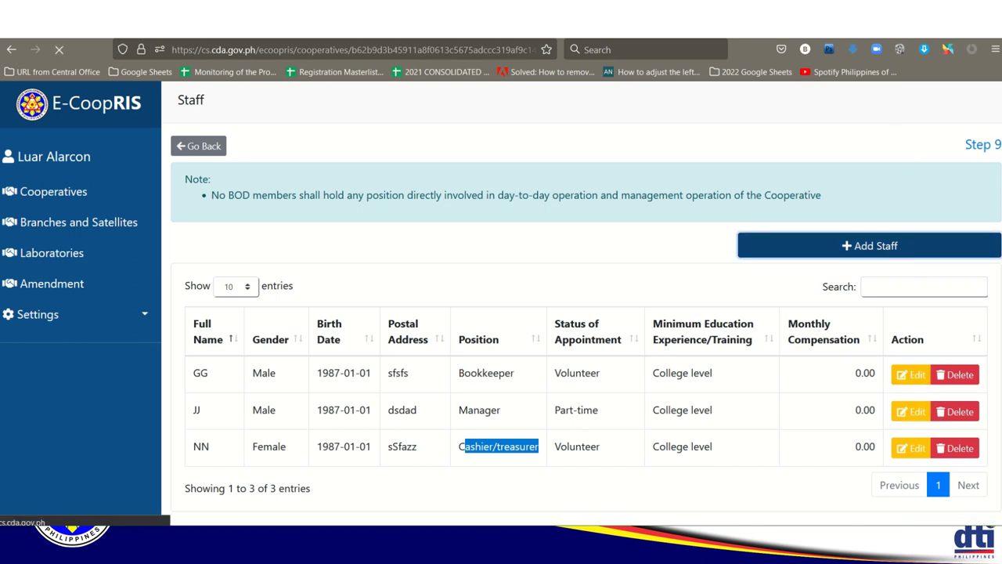
Step: Choose Collector as the position, then abandon the unsaved staff entry and return to the steps page
left_click(385, 217)
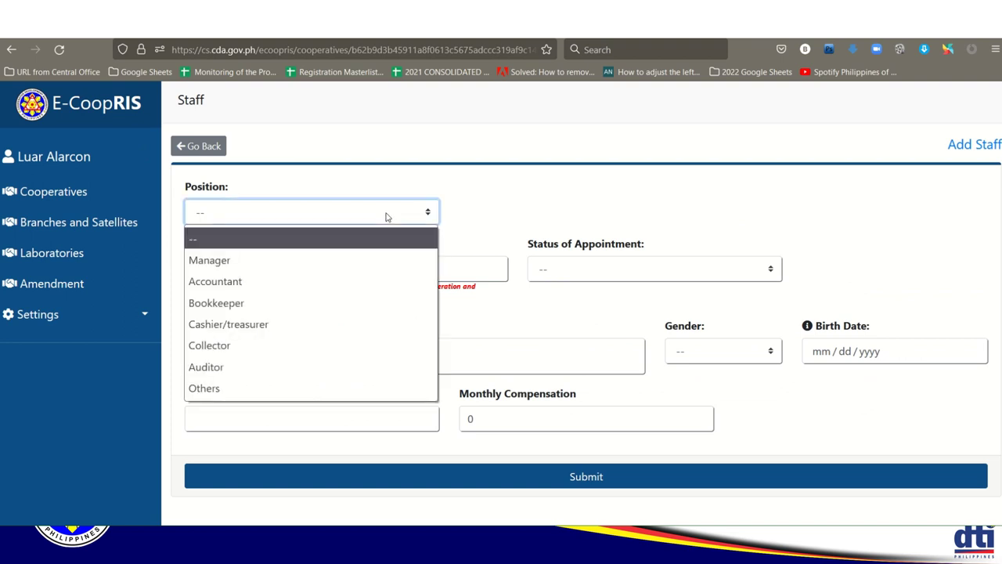
left_click(249, 349)
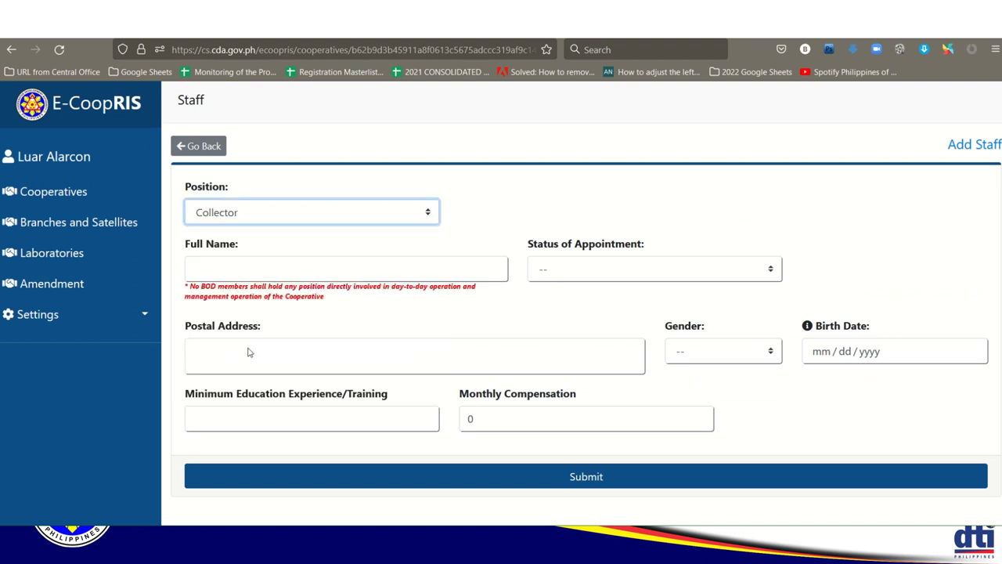
left_click(261, 269)
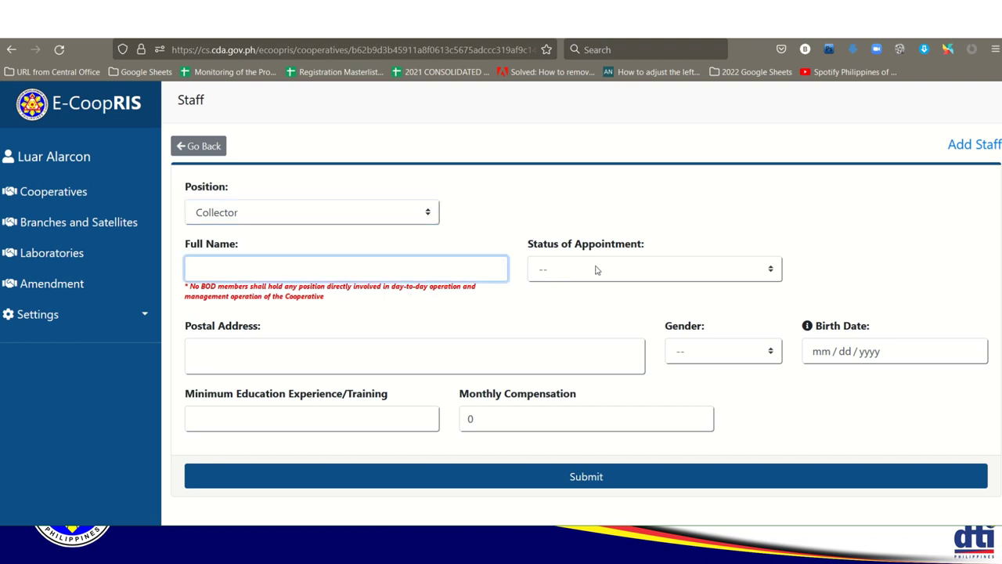
left_click(596, 270)
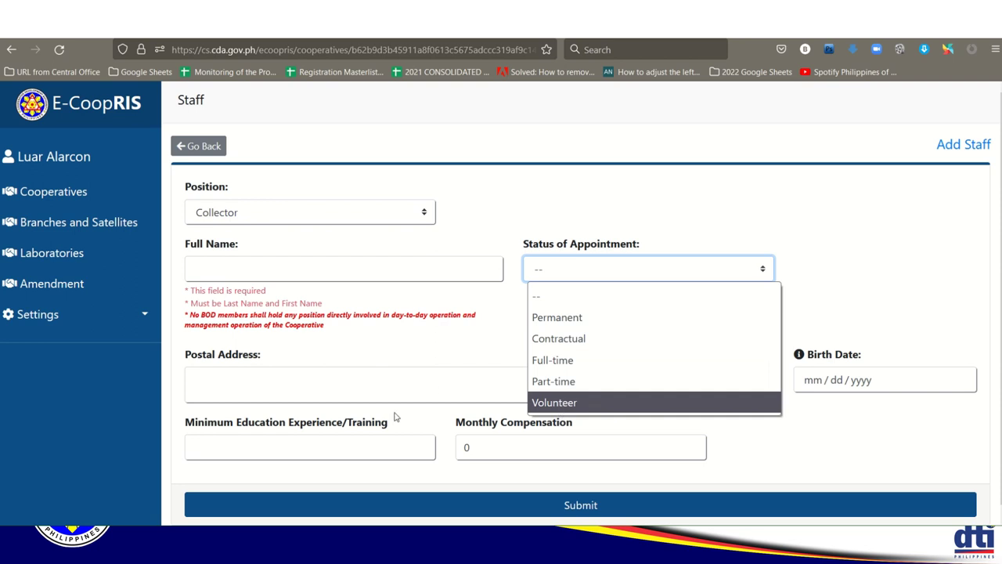
left_click(365, 349)
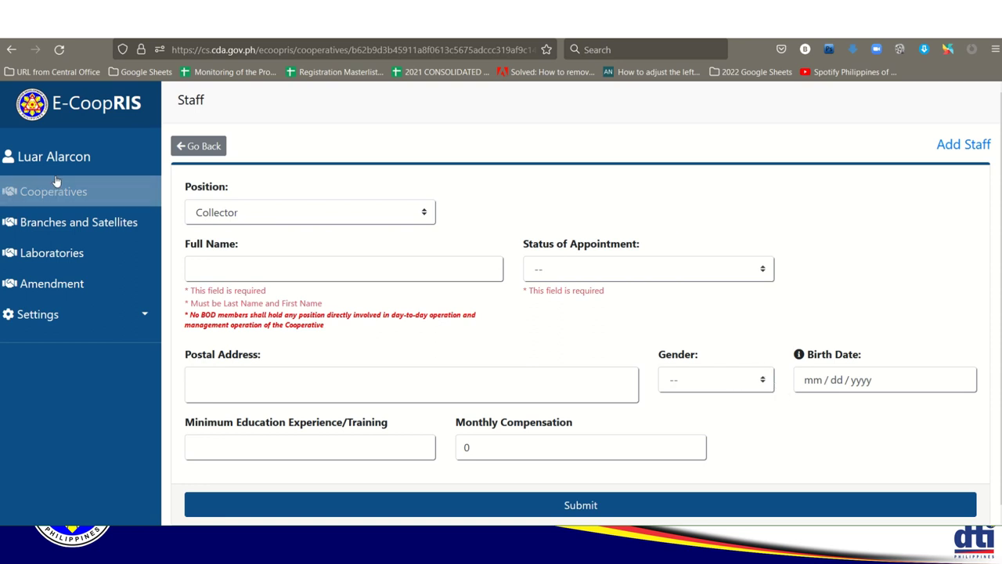
left_click(518, 445)
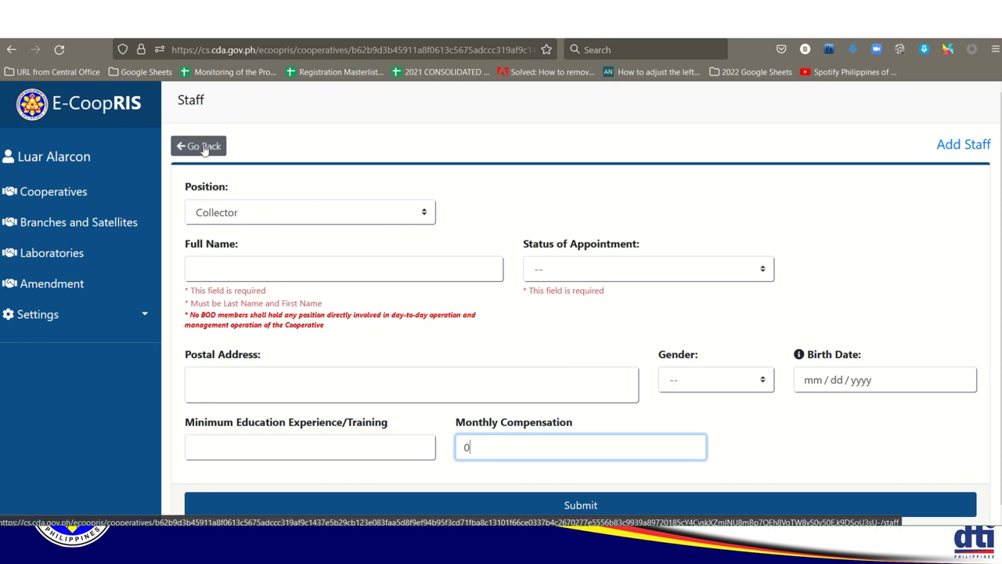
left_click(210, 145)
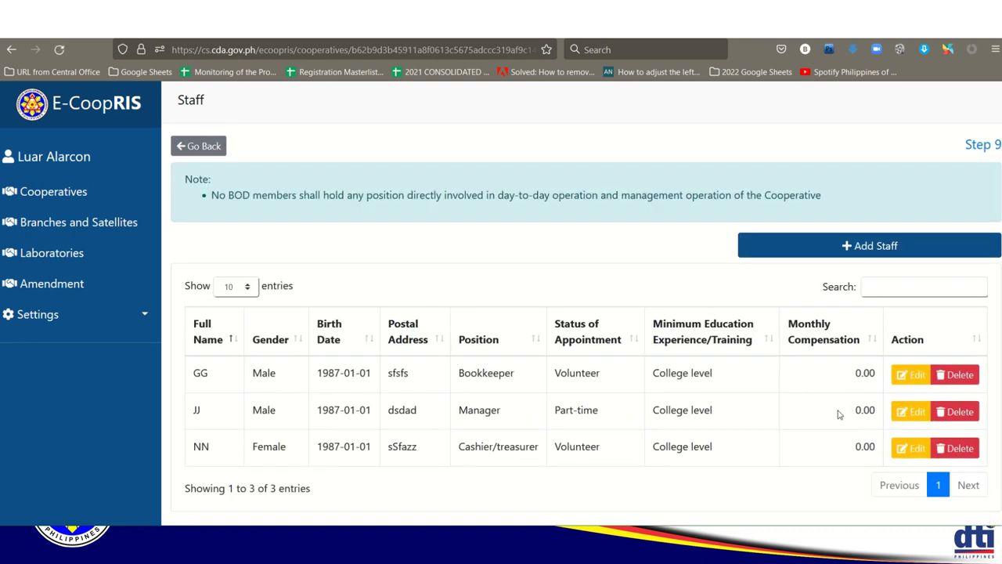
left_click(220, 148)
Step: Scroll down and open Step 10's Documents page with generated files and upload slots
scroll(632, 340, "down", 6)
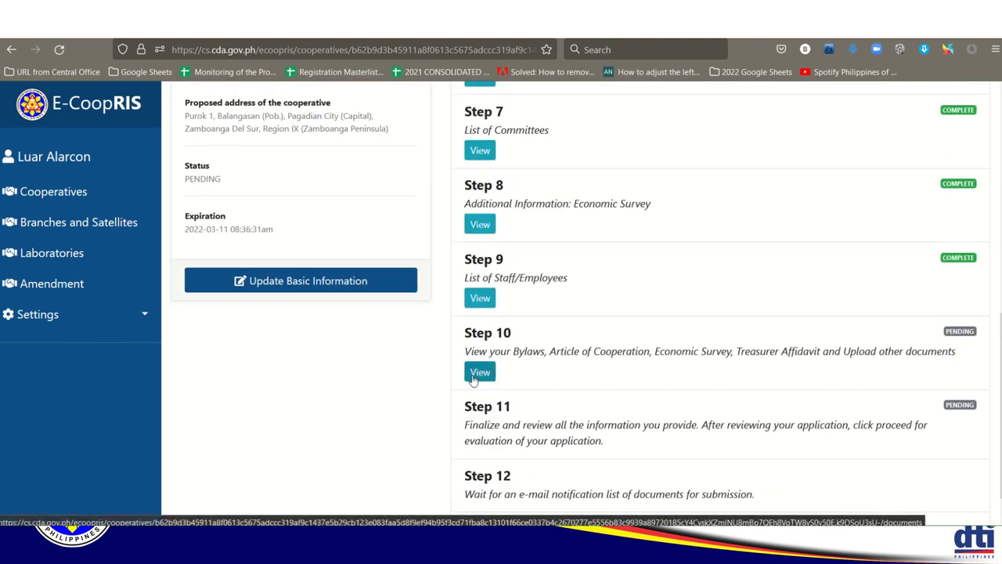
left_click(478, 376)
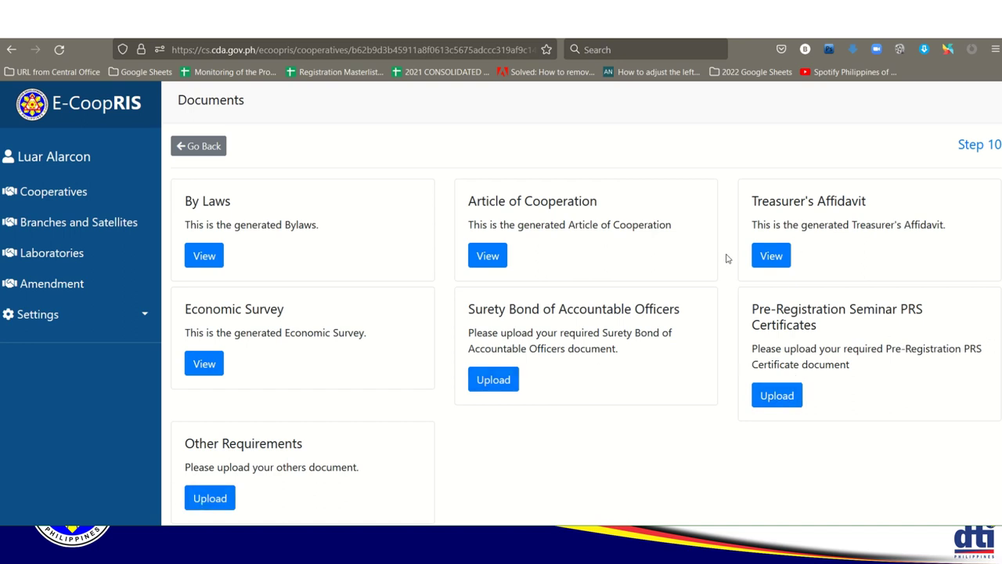
left_click(483, 257)
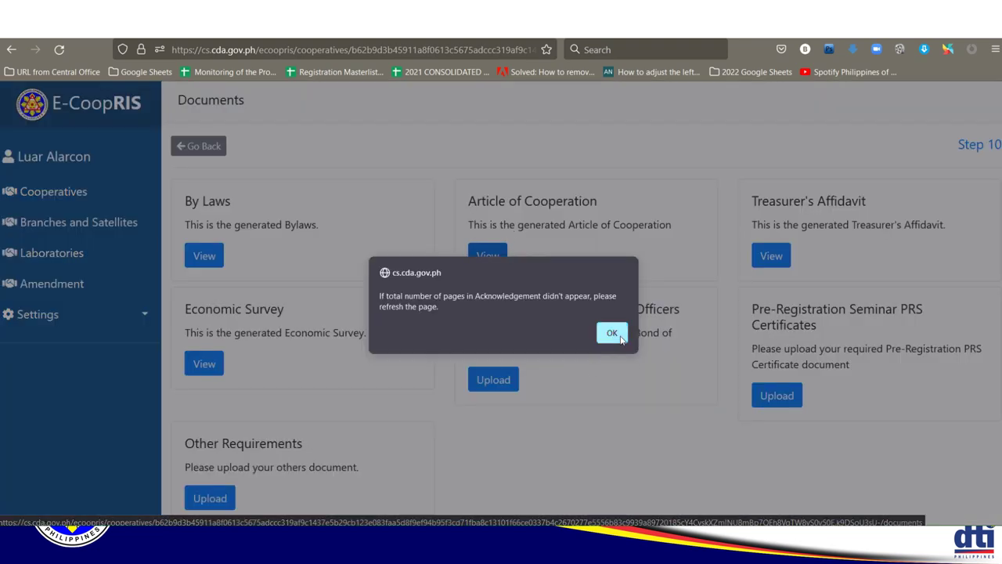
left_click(611, 332)
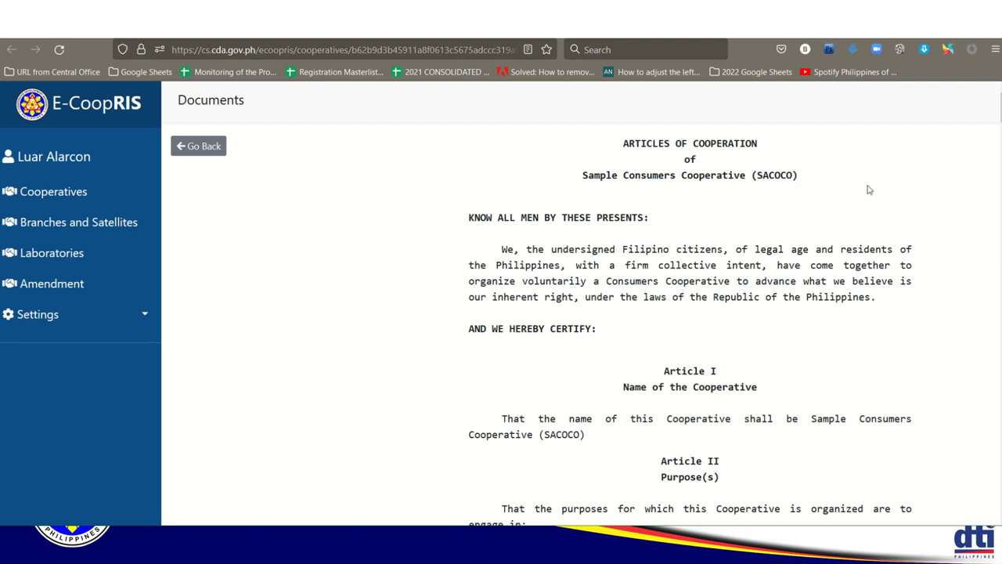
scroll(859, 206, "down", 5)
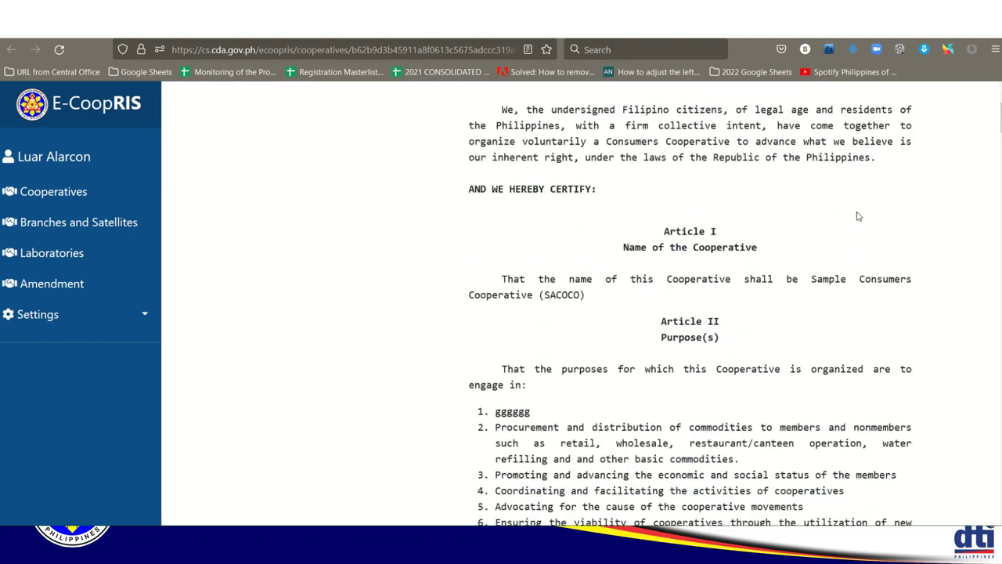
scroll(858, 216, "down", 15)
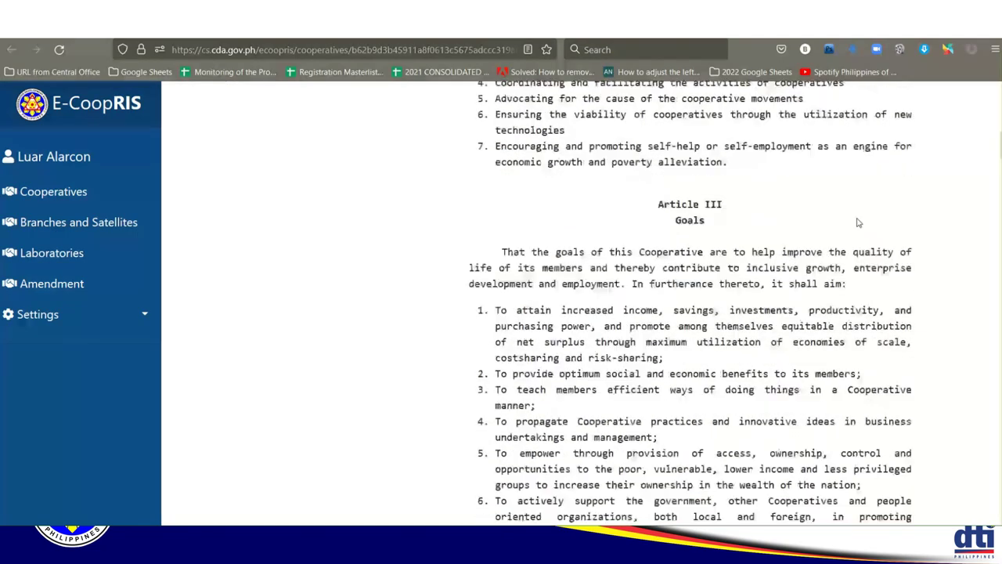
scroll(858, 219, "down", 15)
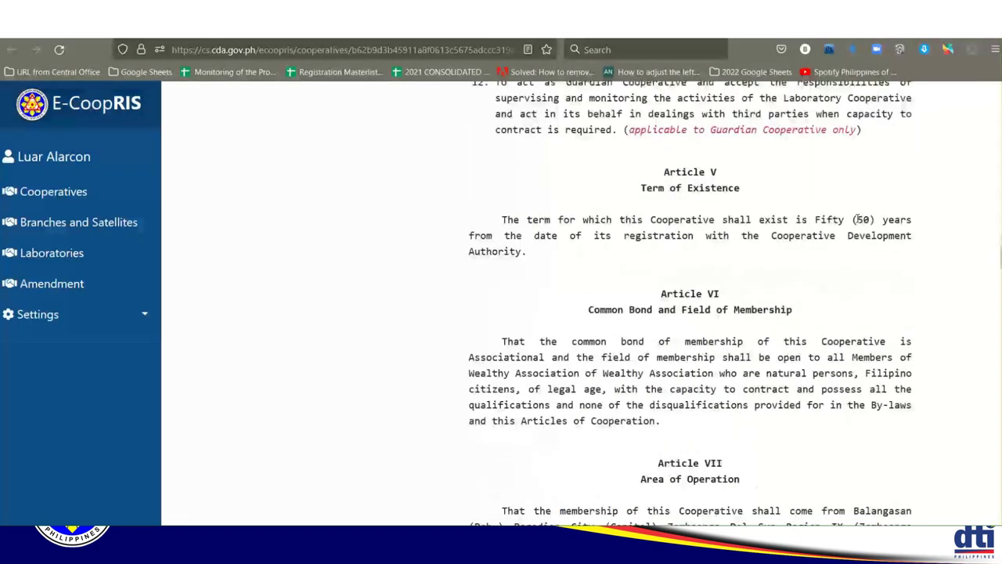
scroll(858, 219, "down", 3)
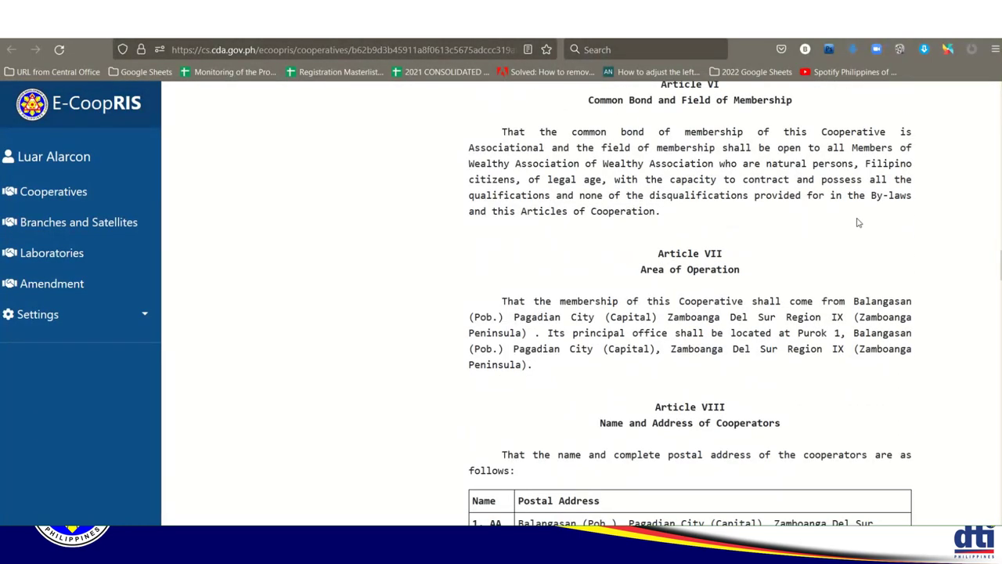
scroll(858, 223, "down", 4)
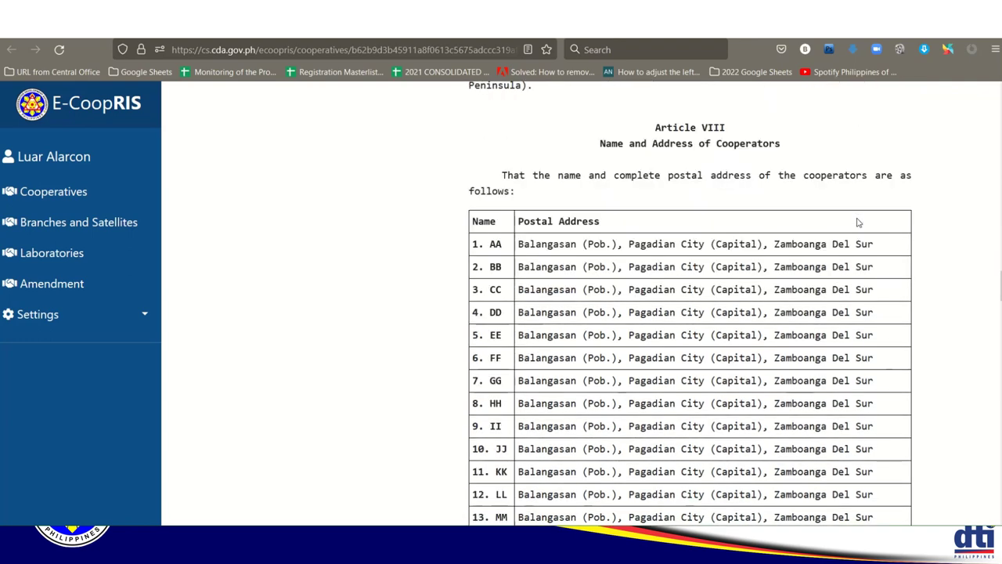
scroll(857, 222, "down", 5)
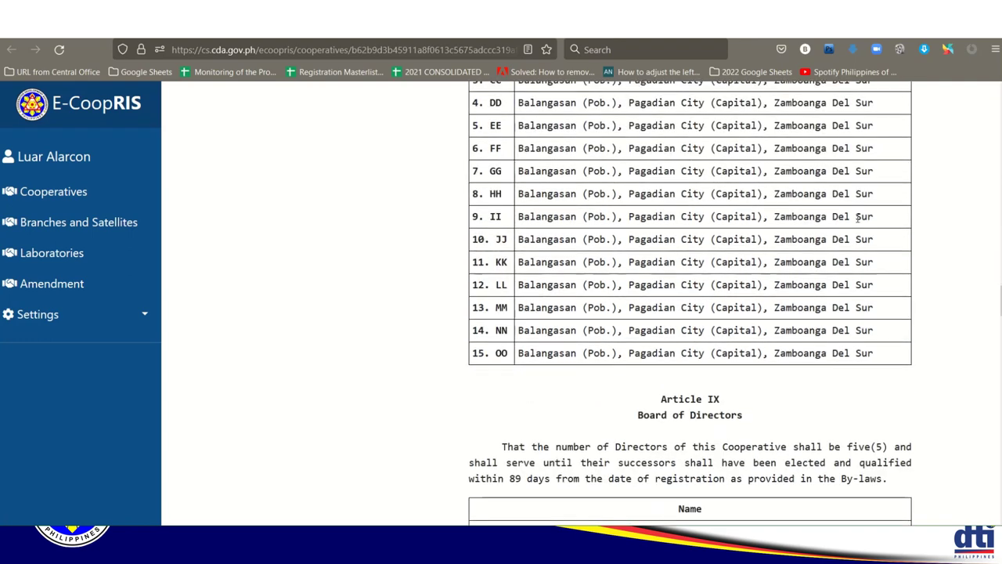
scroll(857, 220, "down", 2)
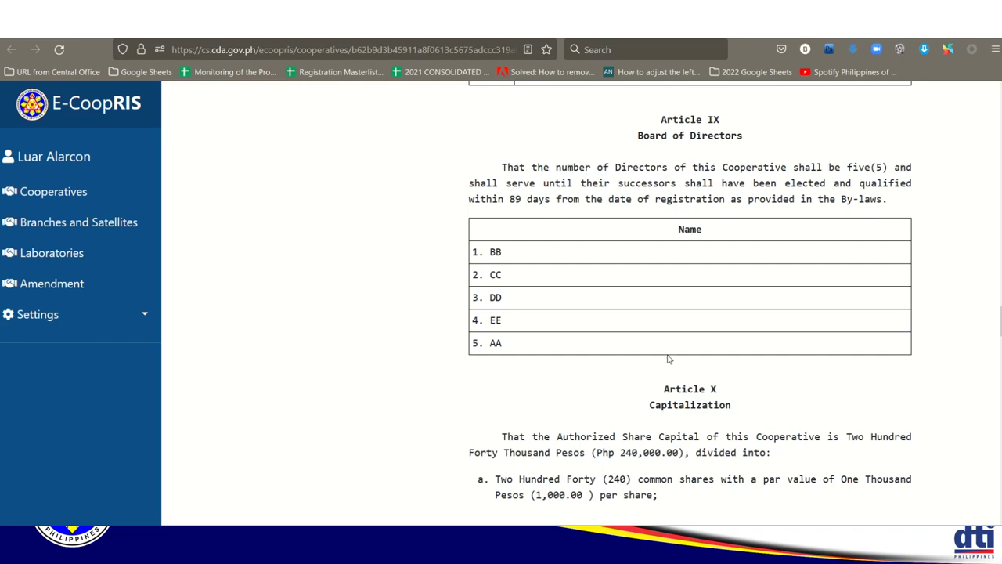
scroll(668, 358, "down", 2)
scroll(632, 339, "up", 2)
key("ctrl+w")
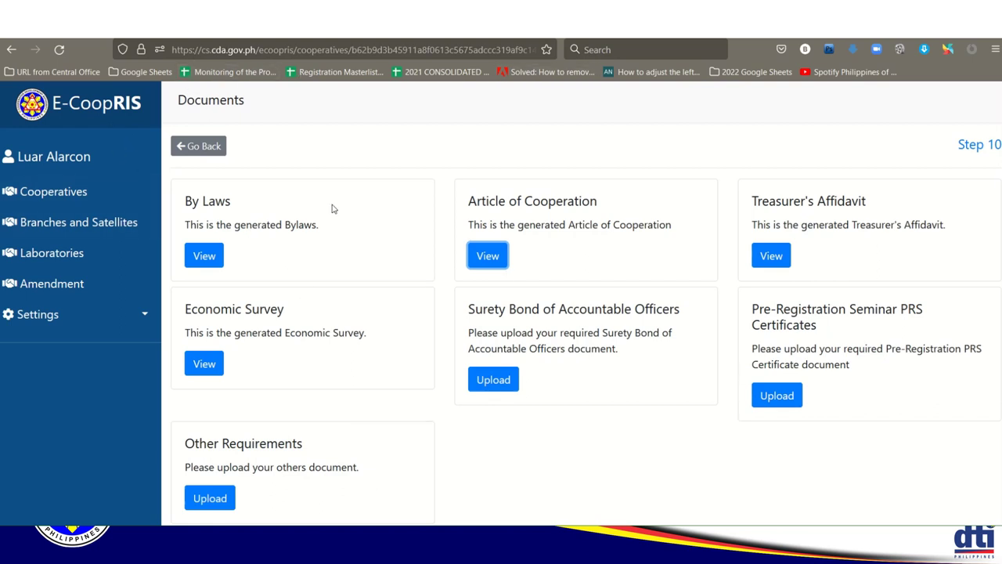
left_click(213, 147)
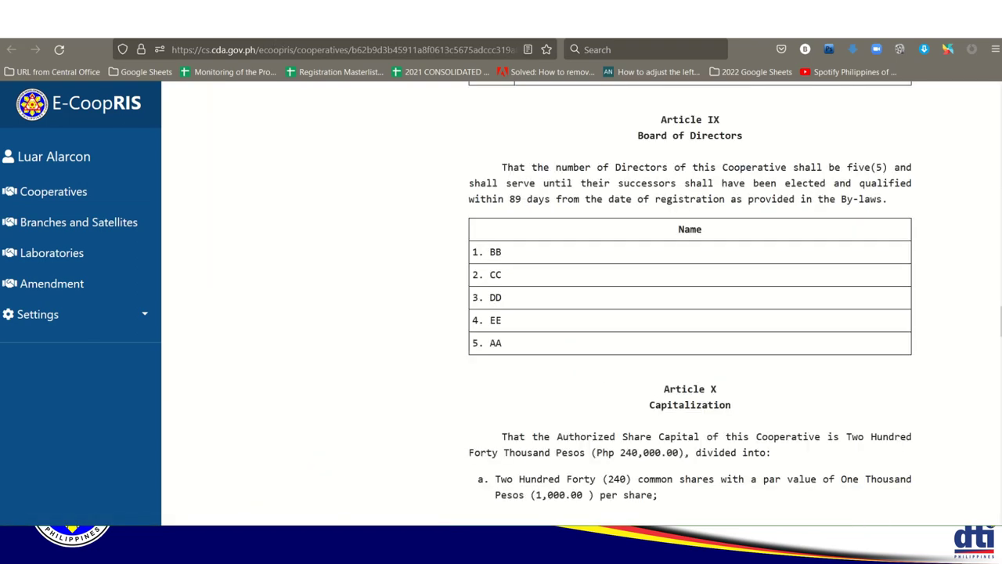
scroll(704, 233, "down", 4)
scroll(705, 233, "down", 1)
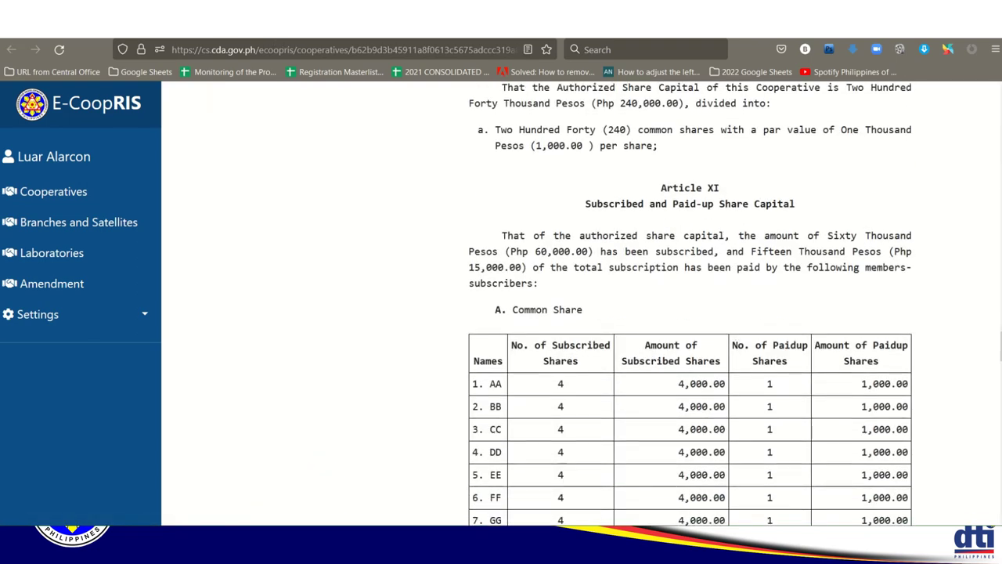
key("ctrl+w")
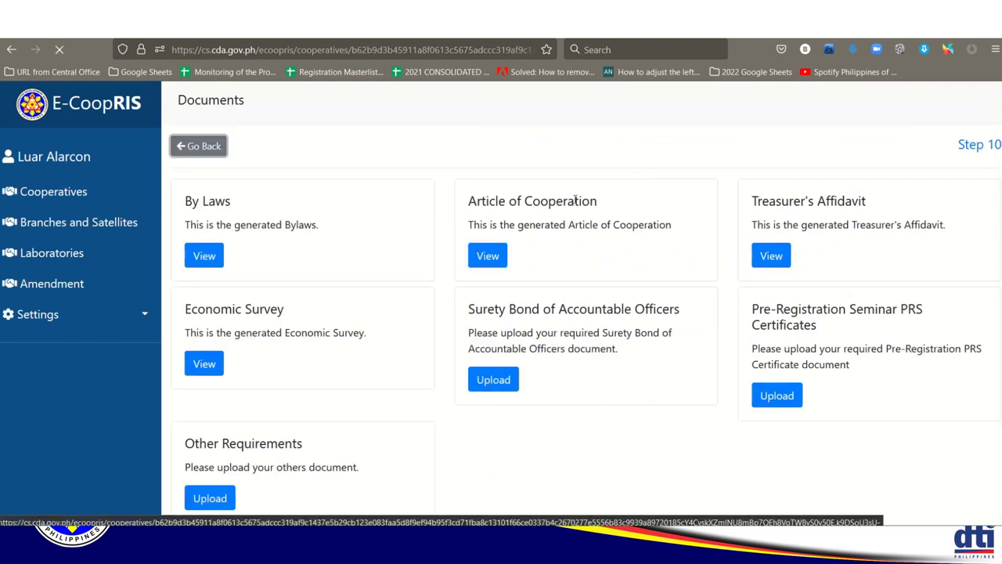
left_click(221, 150)
scroll(658, 336, "down", 7)
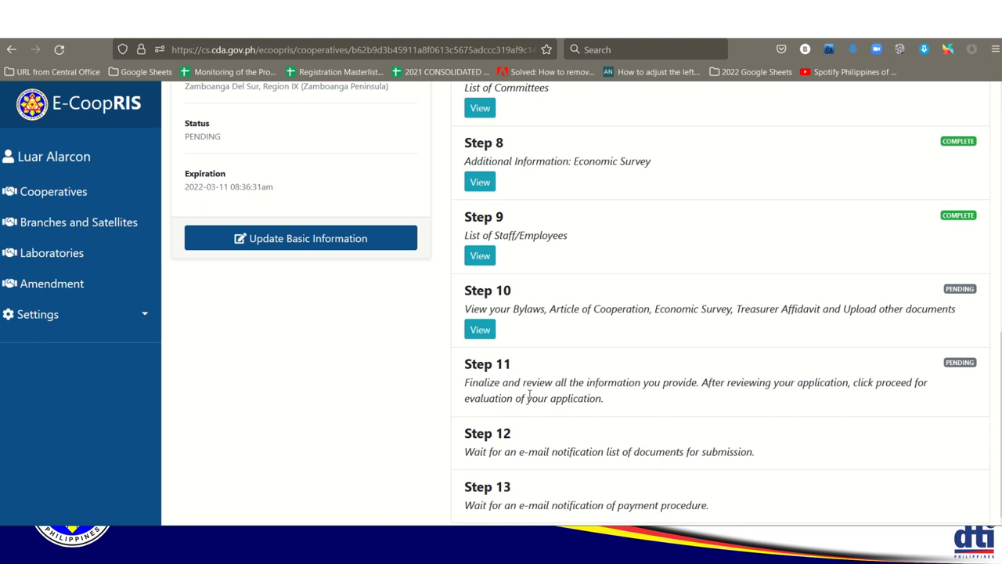
left_click(479, 329)
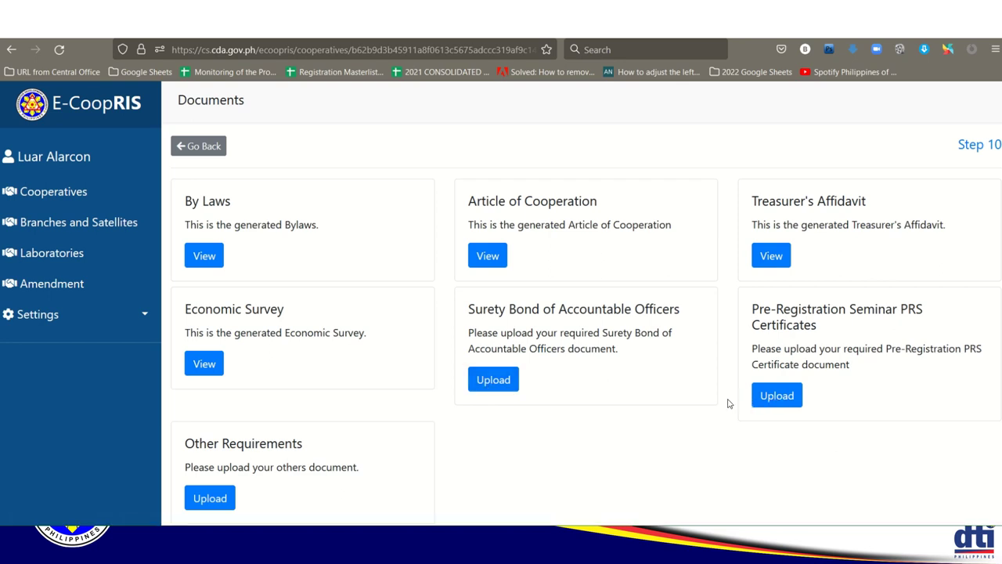
left_click(199, 146)
scroll(599, 387, "down", 7)
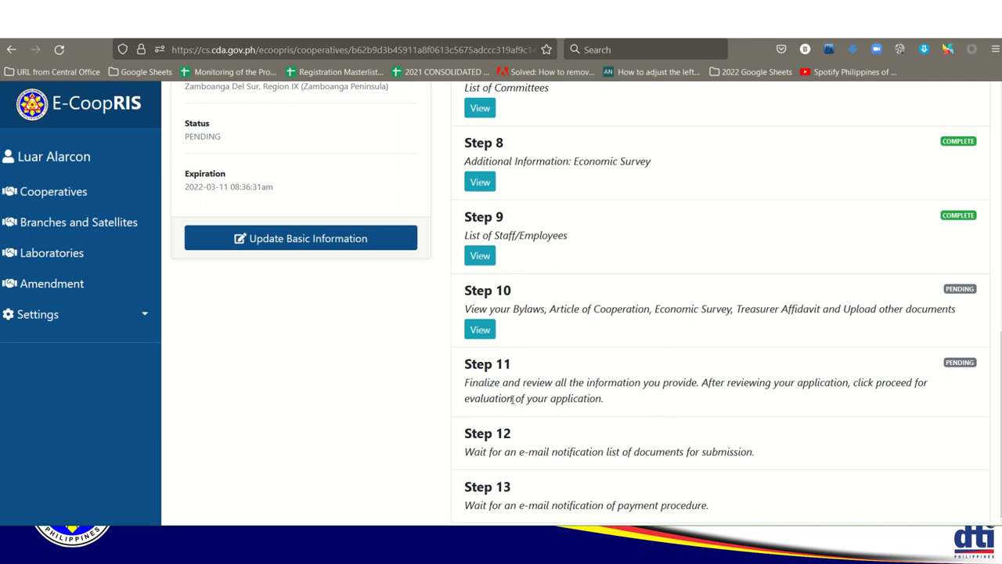
left_click(480, 330)
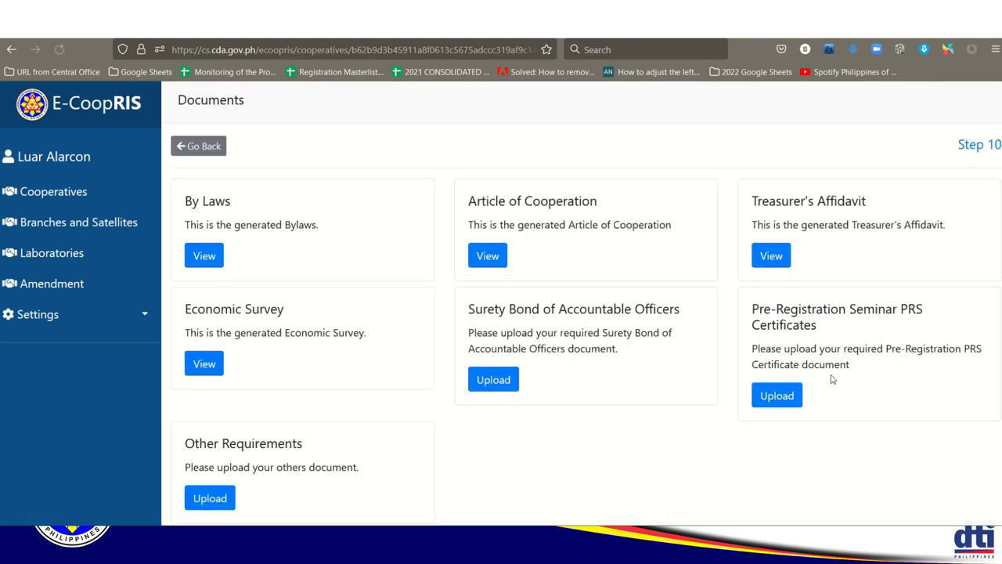
Step: Upload the Desktop PDF as the Surety Bond of Accountable Officers document
left_click(487, 383)
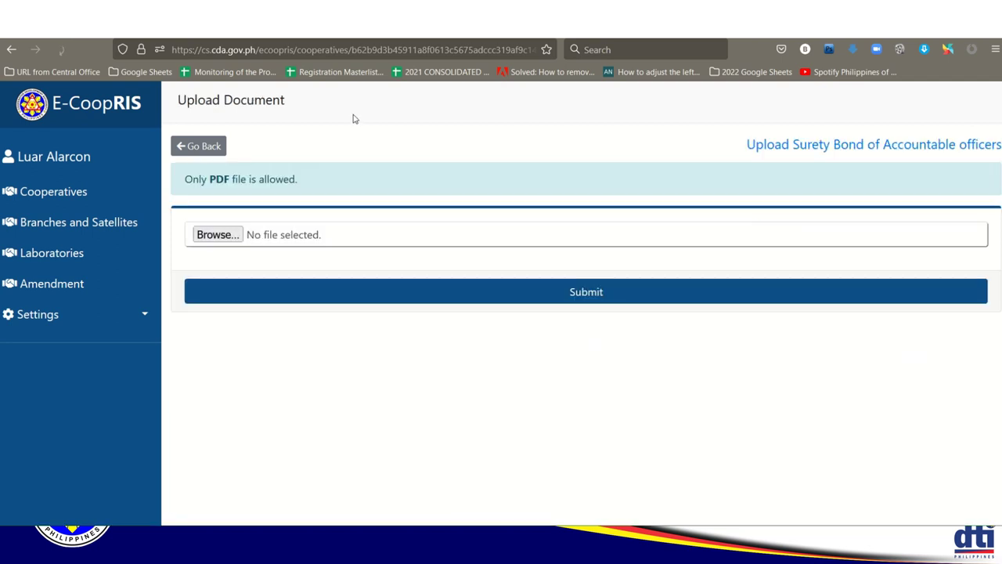
left_click(212, 235)
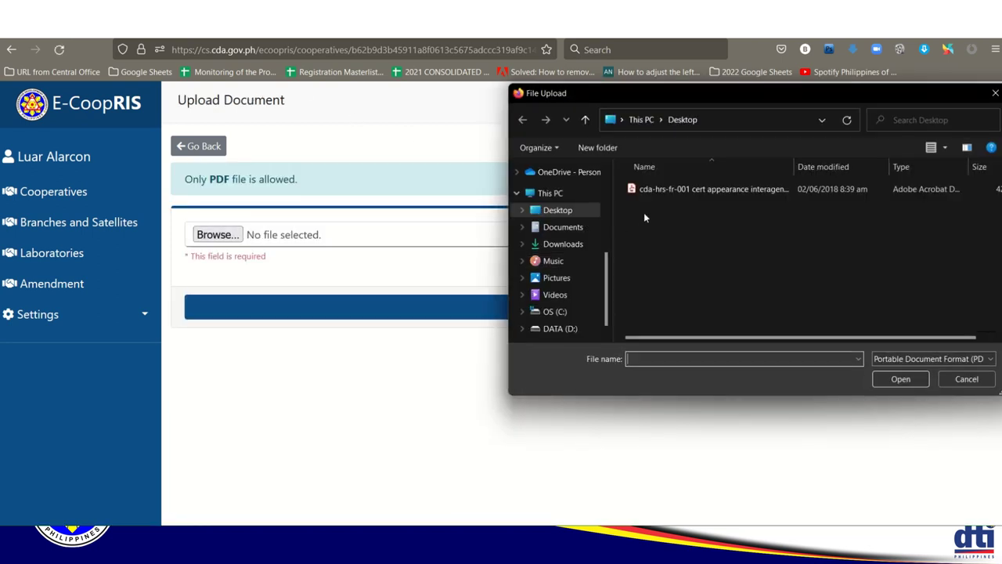
left_click(701, 192)
left_click(899, 379)
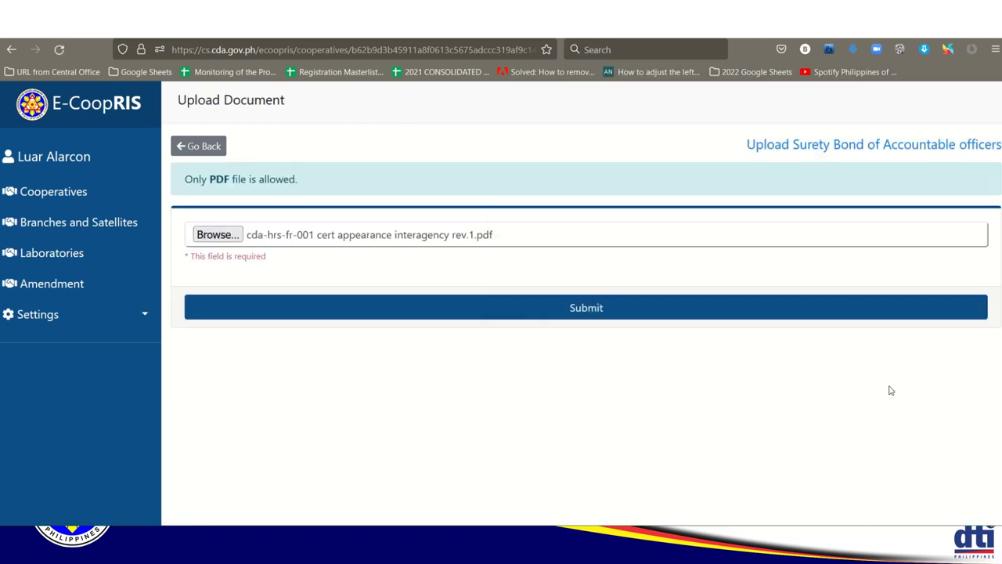
left_click(495, 306)
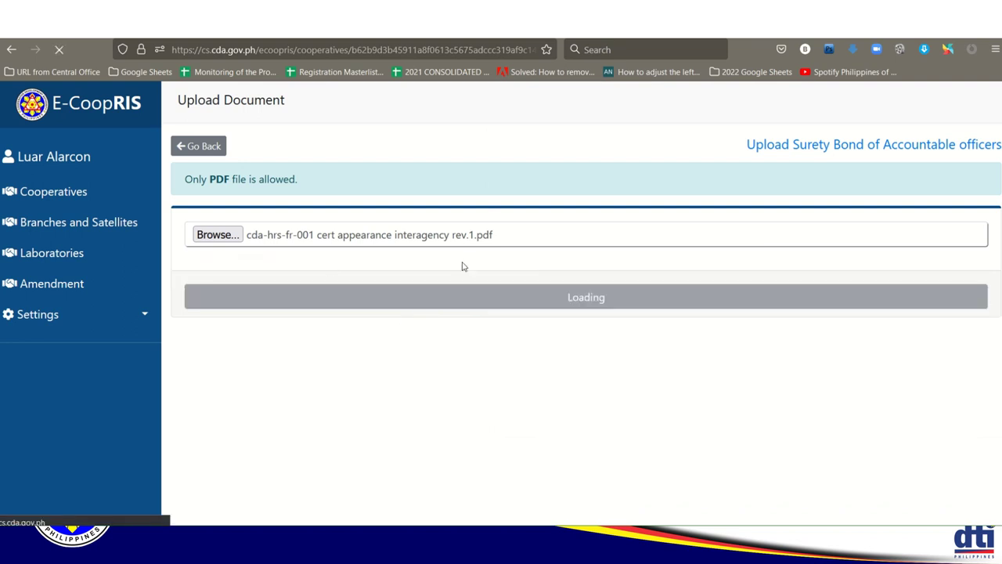
Step: Upload the same Desktop PDF as the Pre-Registration PRS Certificate
left_click(770, 444)
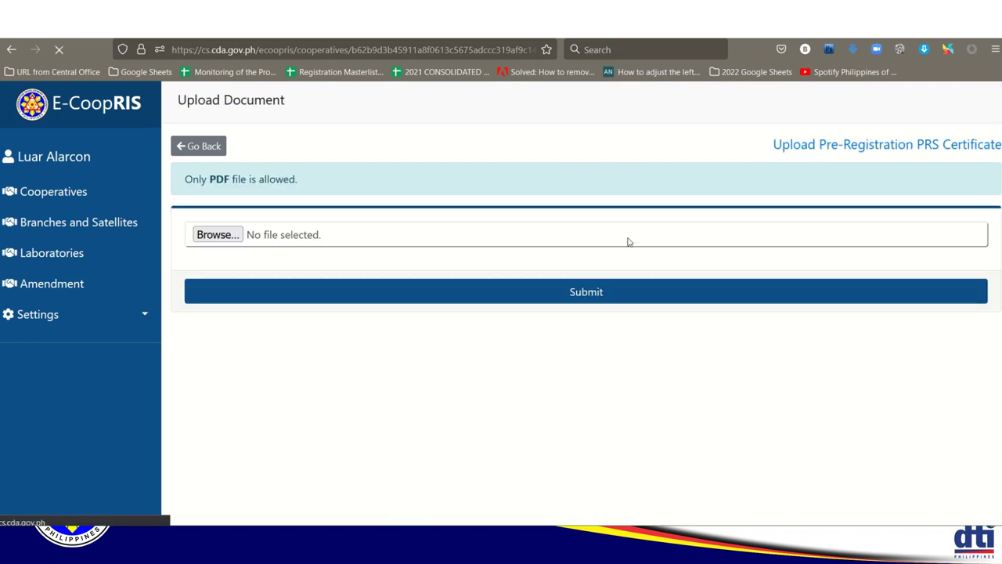
left_click(218, 234)
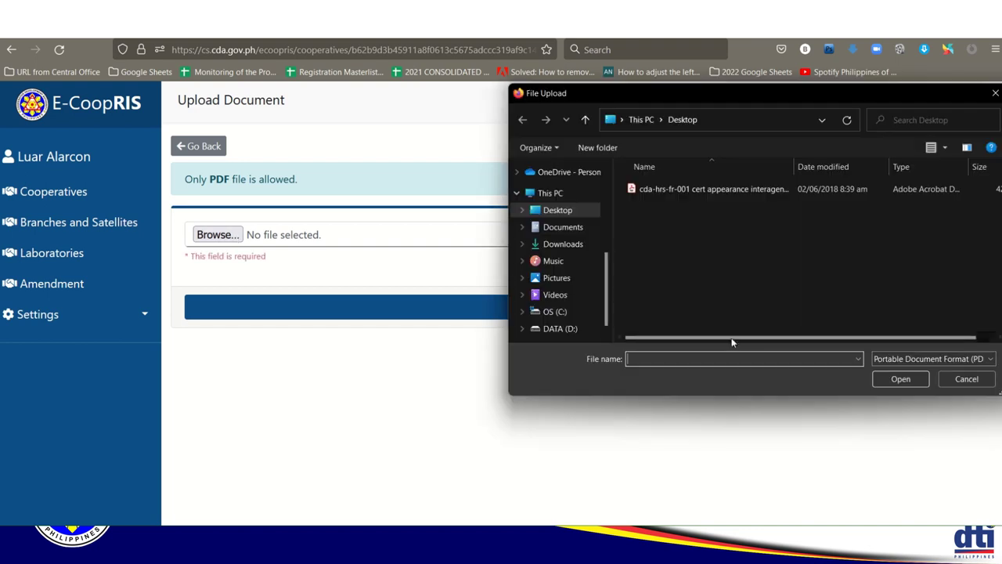
left_click(704, 189)
left_click(900, 378)
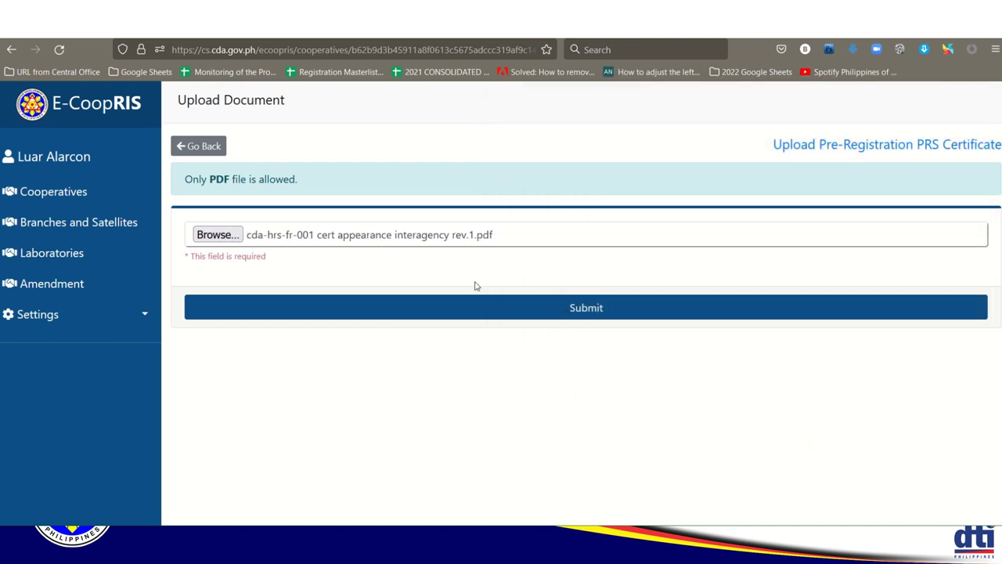
left_click(496, 309)
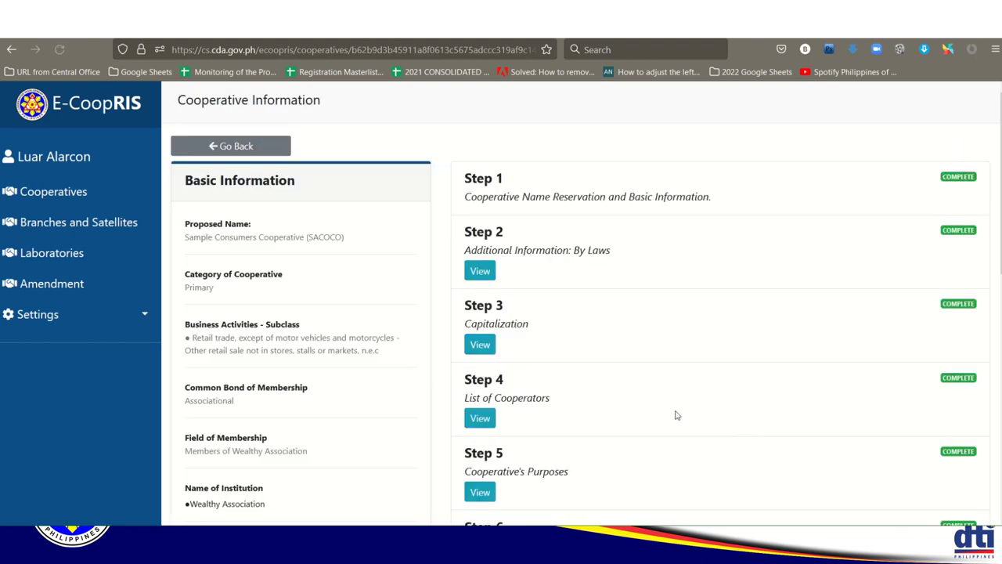
Step: Confirm Step 10 shows COMPLETE with Step 11 next, then go back to the Cooperatives list
scroll(676, 417, "down", 7)
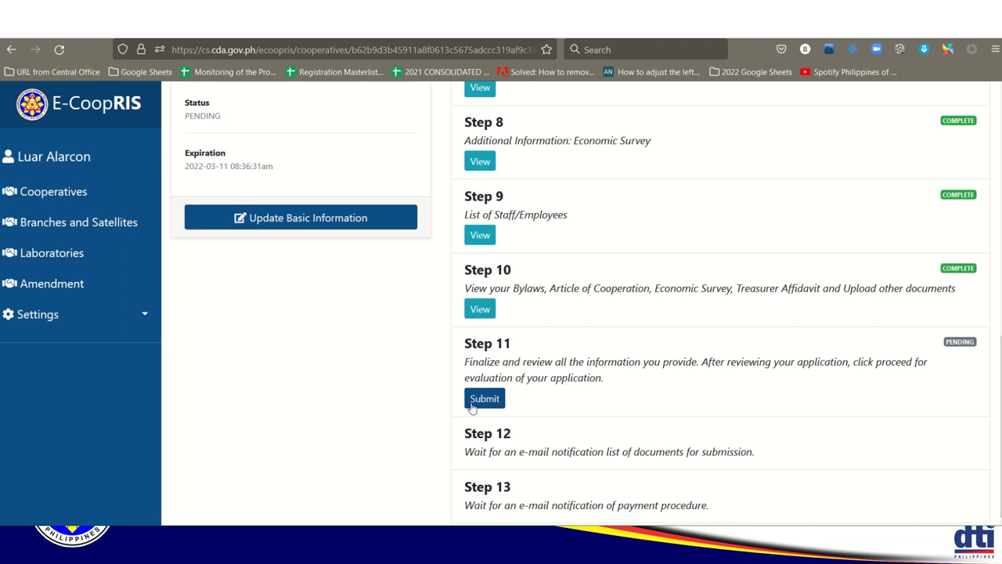
scroll(633, 411, "up", 5)
scroll(632, 410, "down", 5)
scroll(631, 410, "up", 8)
left_click(226, 146)
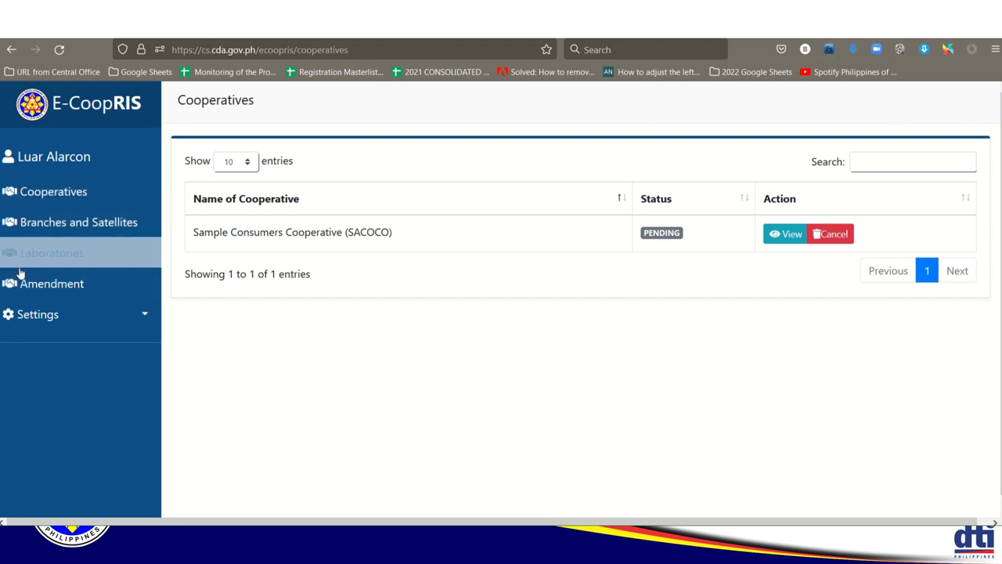
Step: Log out of the E-CoopRIS account from the Settings menu in the sidebar
left_click(98, 317)
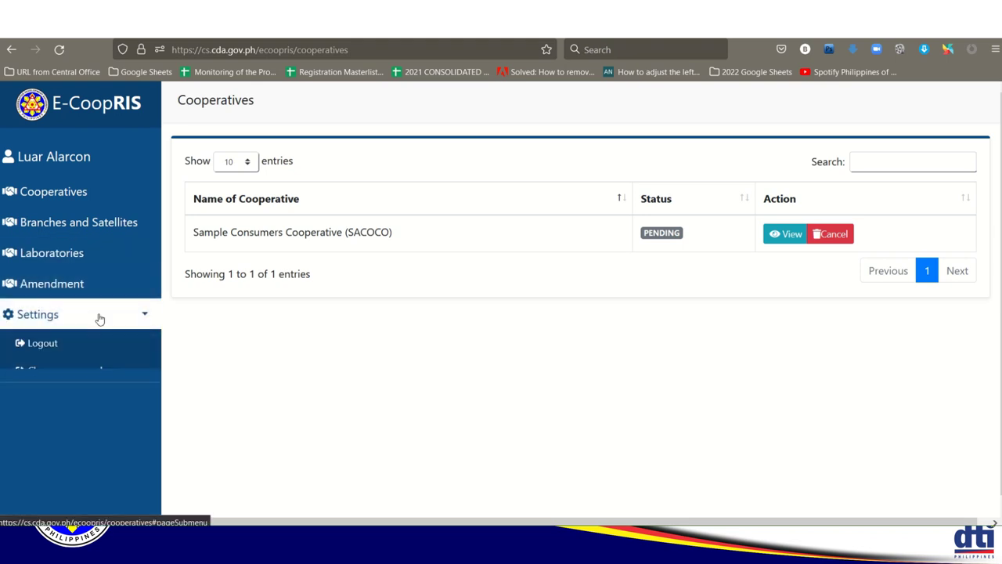
left_click(57, 344)
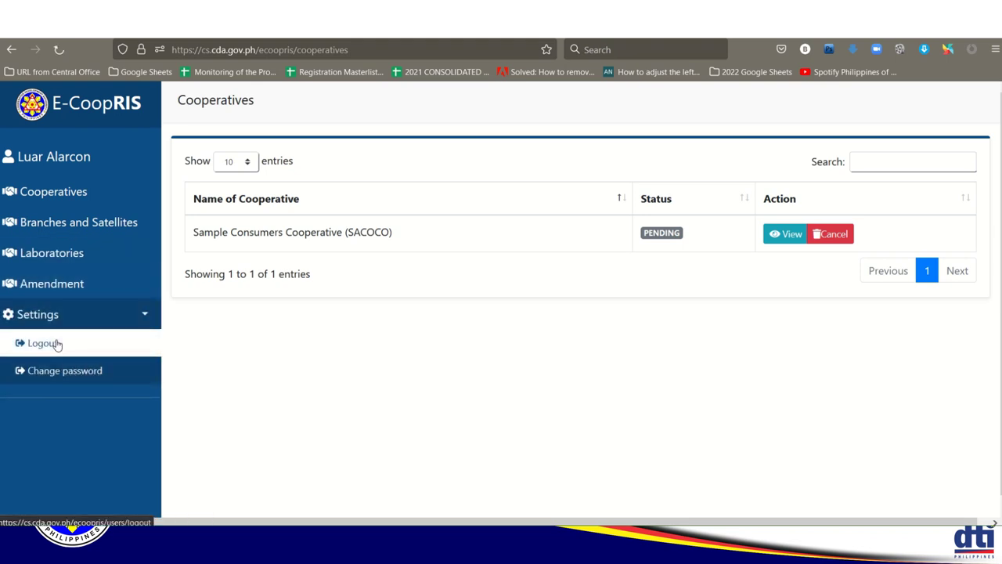